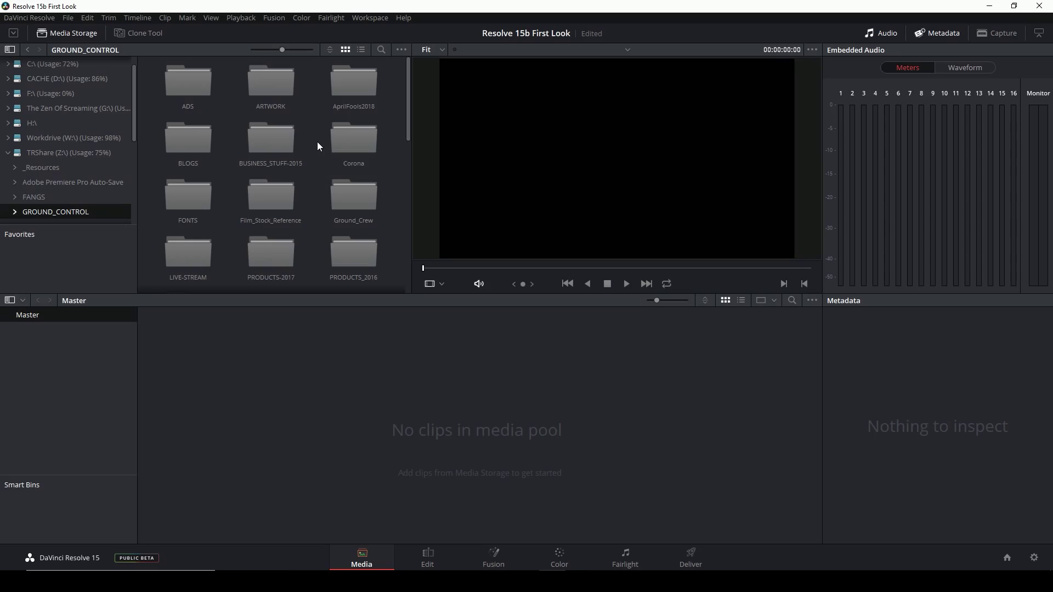
- Open the _Resources folder on the TRShare drive and show its contents as a list with a wider File Name column
{"action": "scroll", "coordinate": [307, 159], "scroll_direction": "down", "scroll_amount": 5}
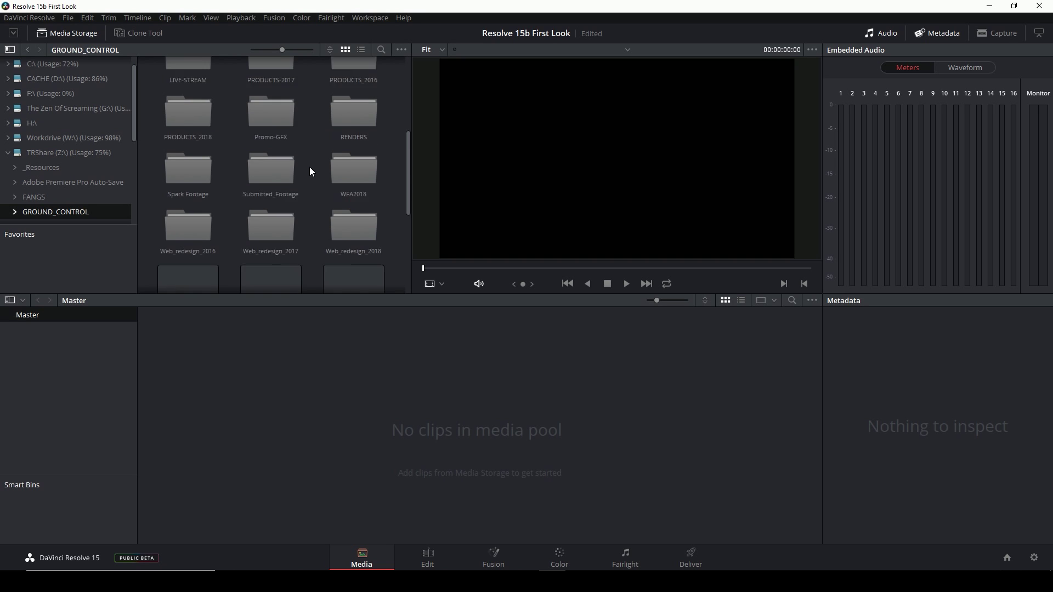
{"action": "scroll", "coordinate": [299, 177], "scroll_direction": "up", "scroll_amount": 1}
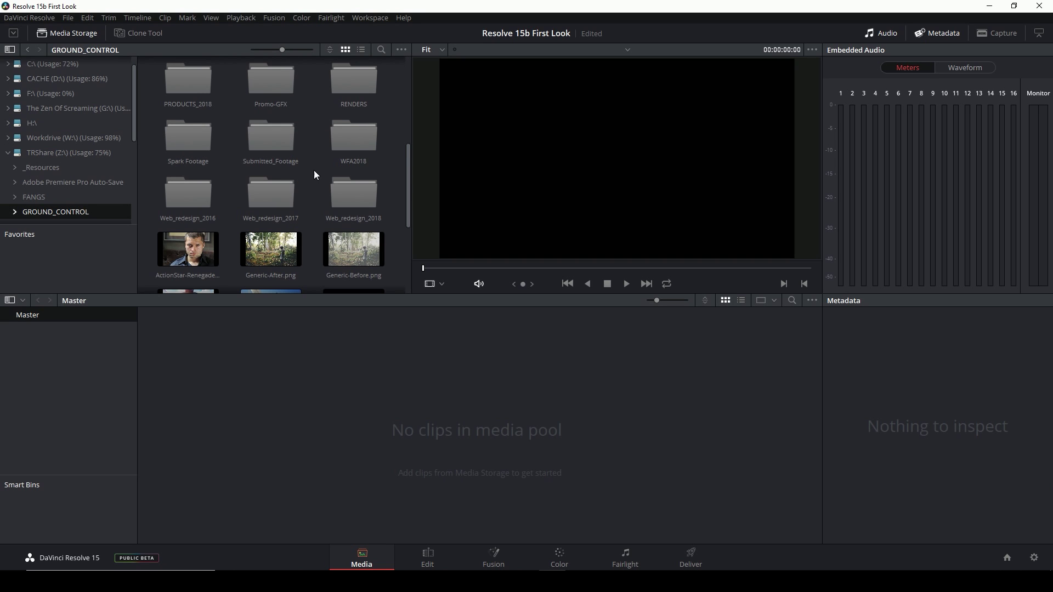
{"action": "scroll", "coordinate": [317, 156], "scroll_direction": "up", "scroll_amount": 4}
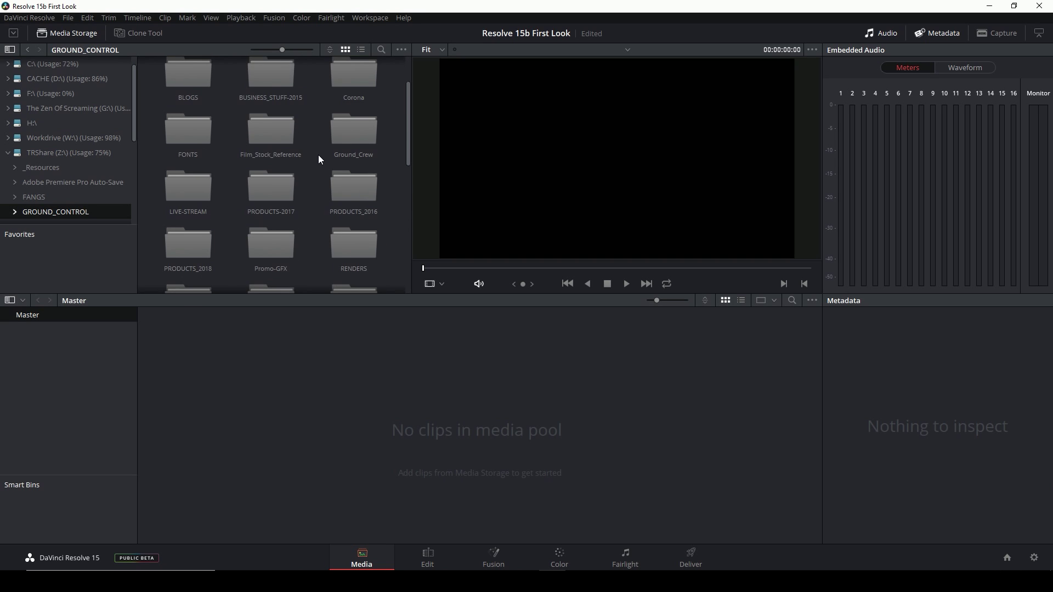
{"action": "left_click", "coordinate": [60, 168]}
{"action": "scroll", "coordinate": [314, 163], "scroll_direction": "down", "scroll_amount": 3}
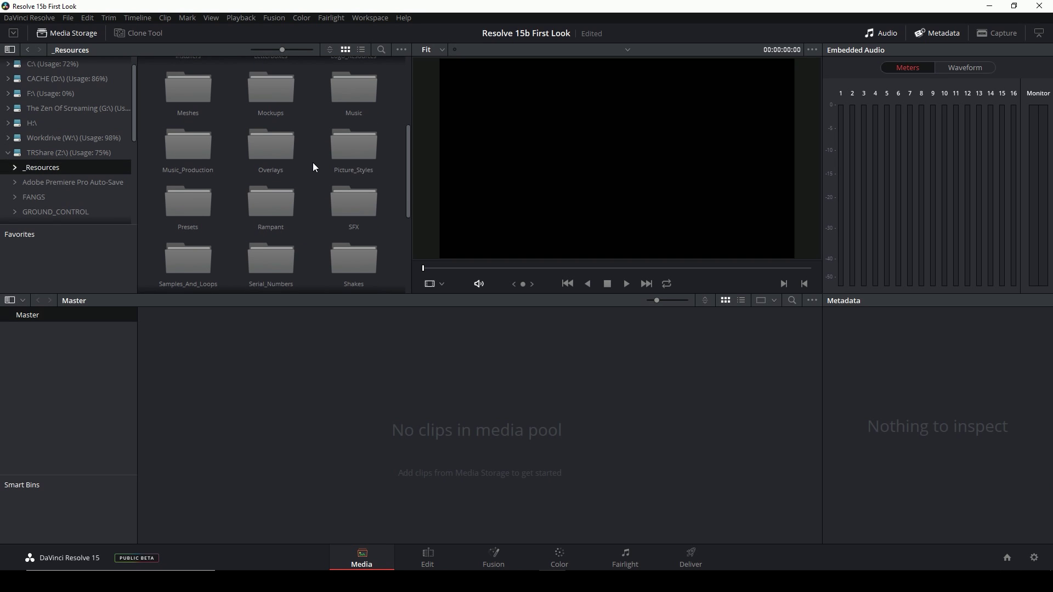
{"action": "left_click", "coordinate": [361, 50]}
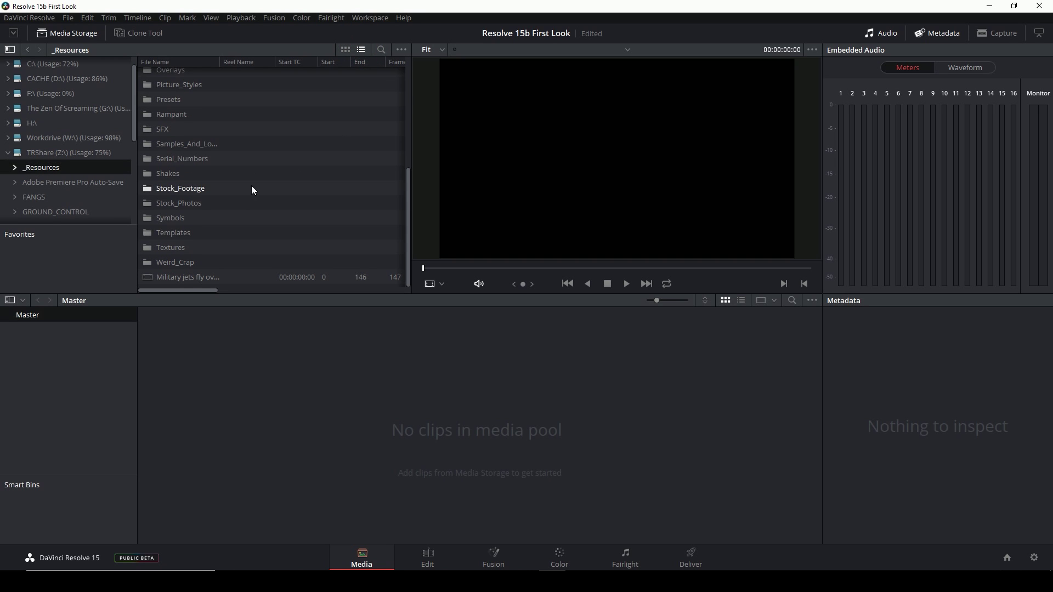
{"action": "scroll", "coordinate": [206, 196], "scroll_direction": "up", "scroll_amount": 2}
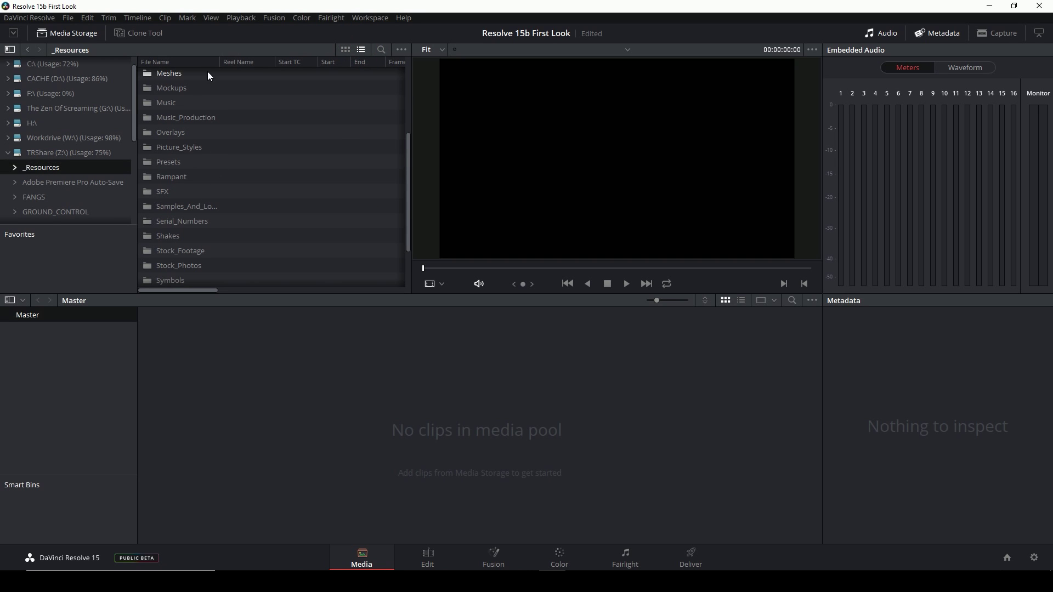
{"action": "left_click_drag", "start_coordinate": [219, 62], "coordinate": [270, 63]}
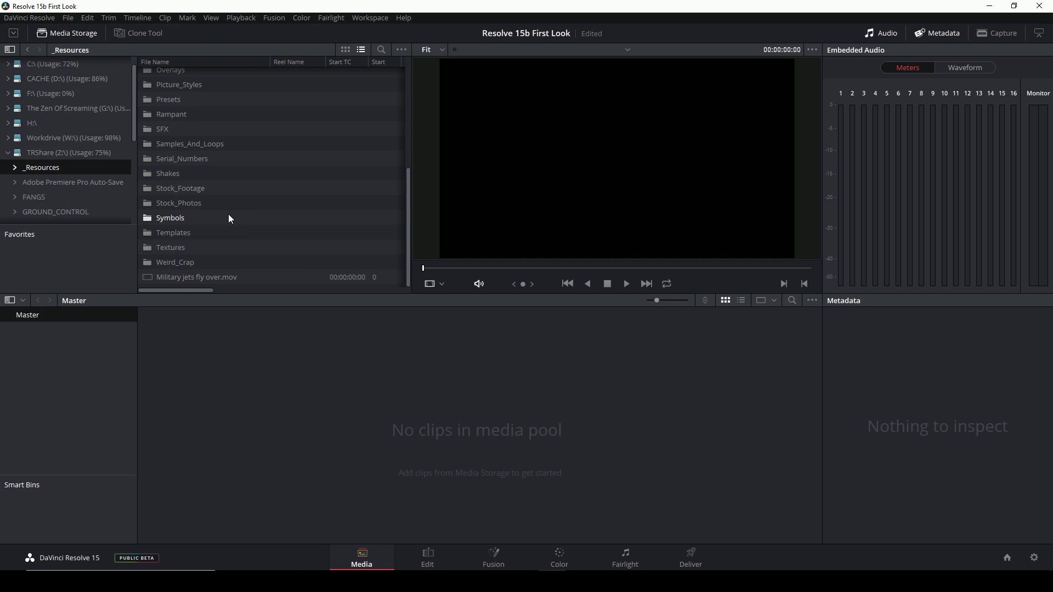
- Open the EXPLORE footage folder inside Stock_Footage, FILMPAC and CASCADE, with its clips shown as thumbnails
{"action": "scroll", "coordinate": [195, 226], "scroll_direction": "up", "scroll_amount": 3}
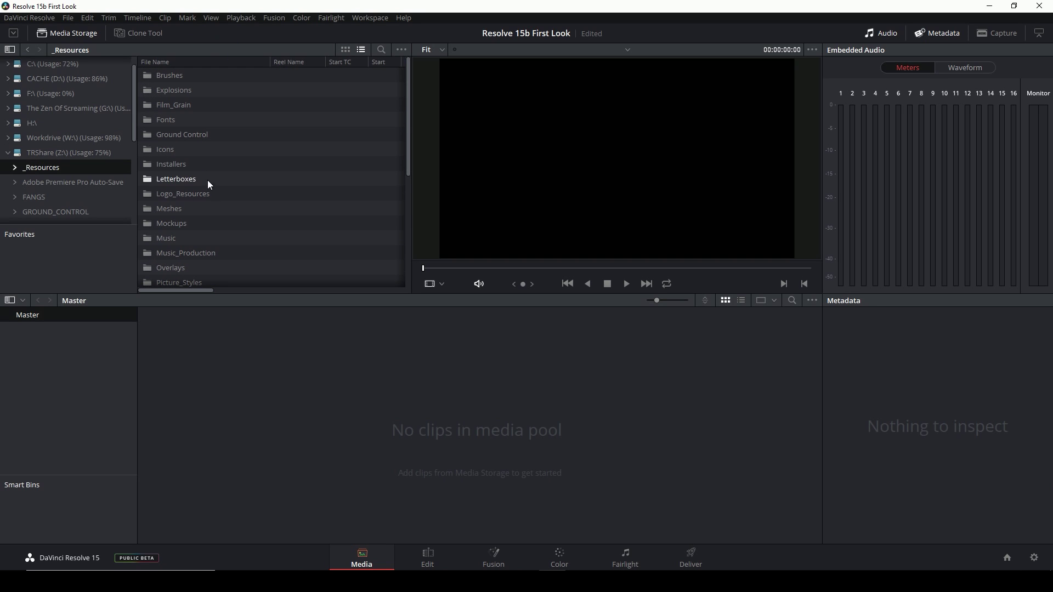
{"action": "scroll", "coordinate": [200, 217], "scroll_direction": "down", "scroll_amount": 3}
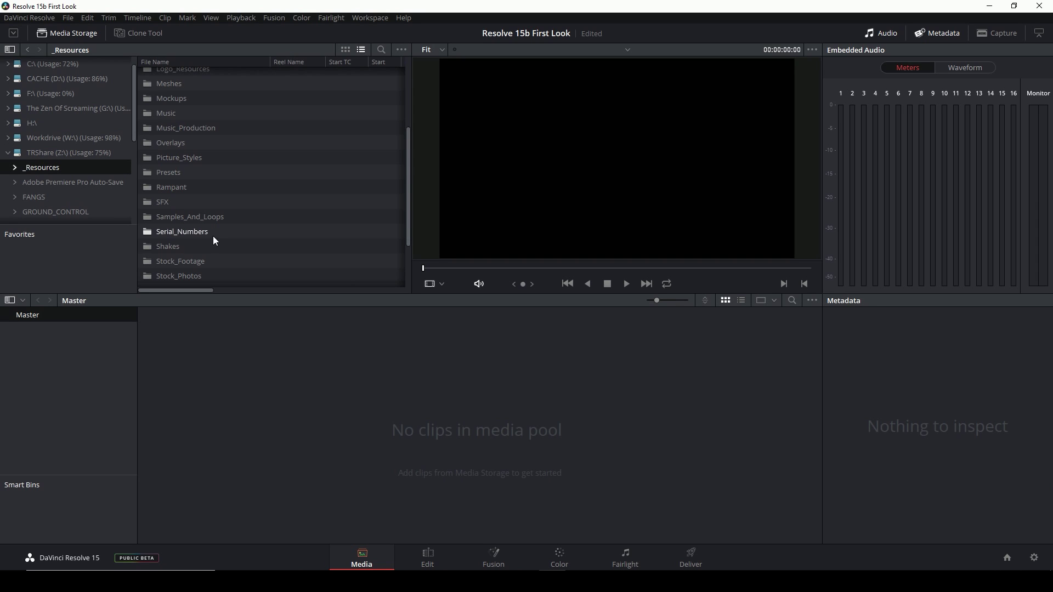
{"action": "double_click", "coordinate": [202, 262]}
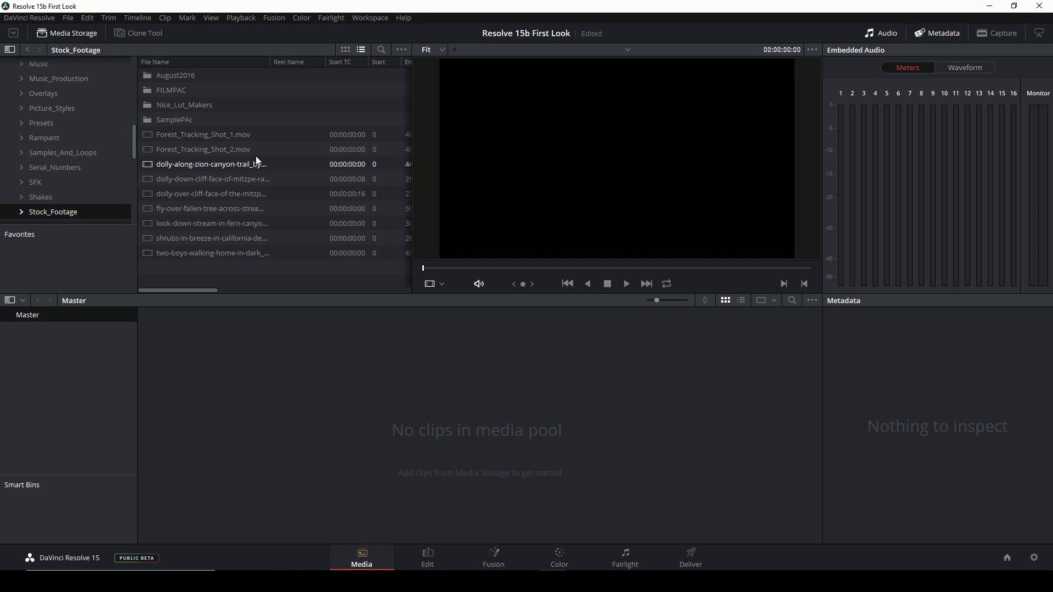
{"action": "double_click", "coordinate": [200, 90]}
{"action": "double_click", "coordinate": [192, 74]}
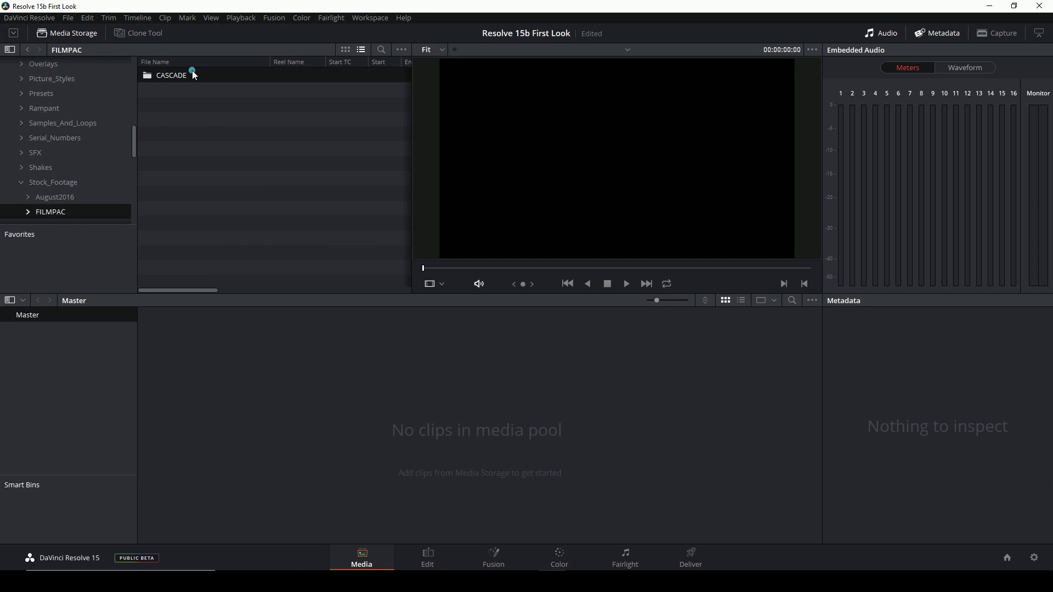
{"action": "double_click", "coordinate": [225, 192]}
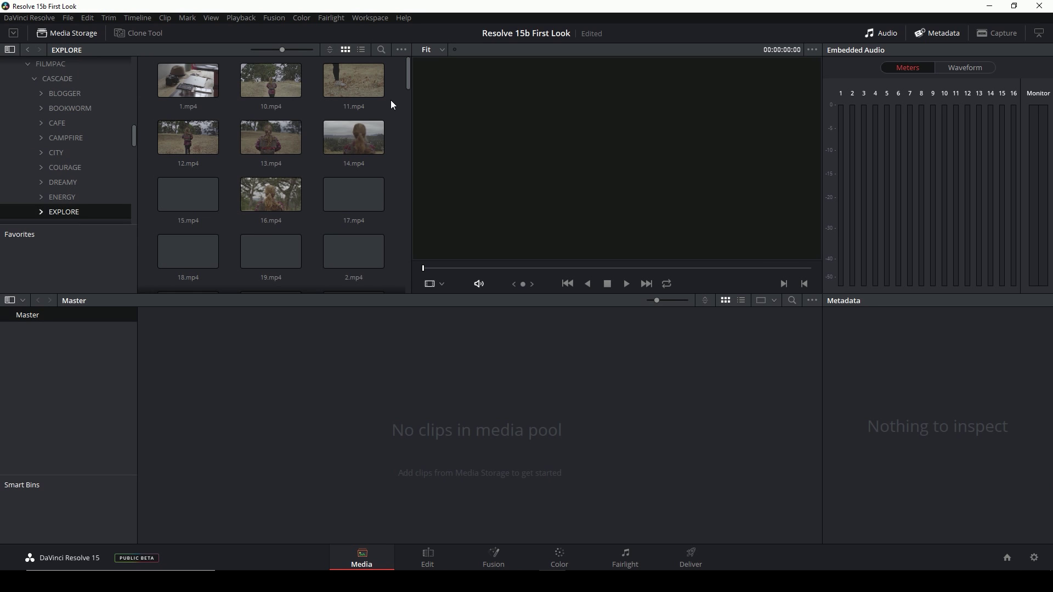
- Look through the clip thumbnails in the EXPLORE folder for footage to use
{"action": "scroll", "coordinate": [392, 104], "scroll_direction": "down", "scroll_amount": 5}
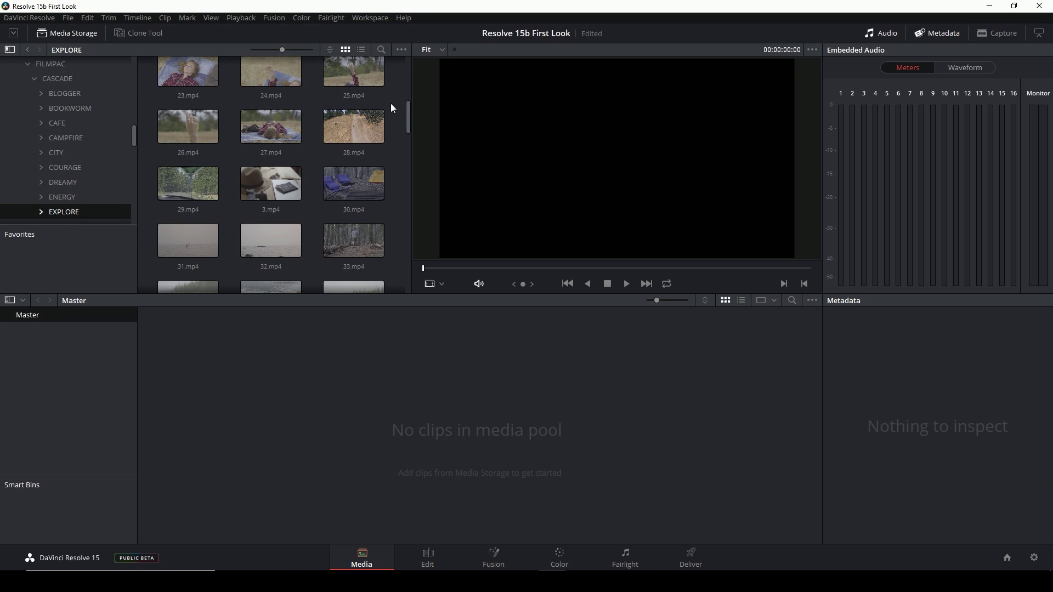
{"action": "scroll", "coordinate": [392, 104], "scroll_direction": "down", "scroll_amount": 3}
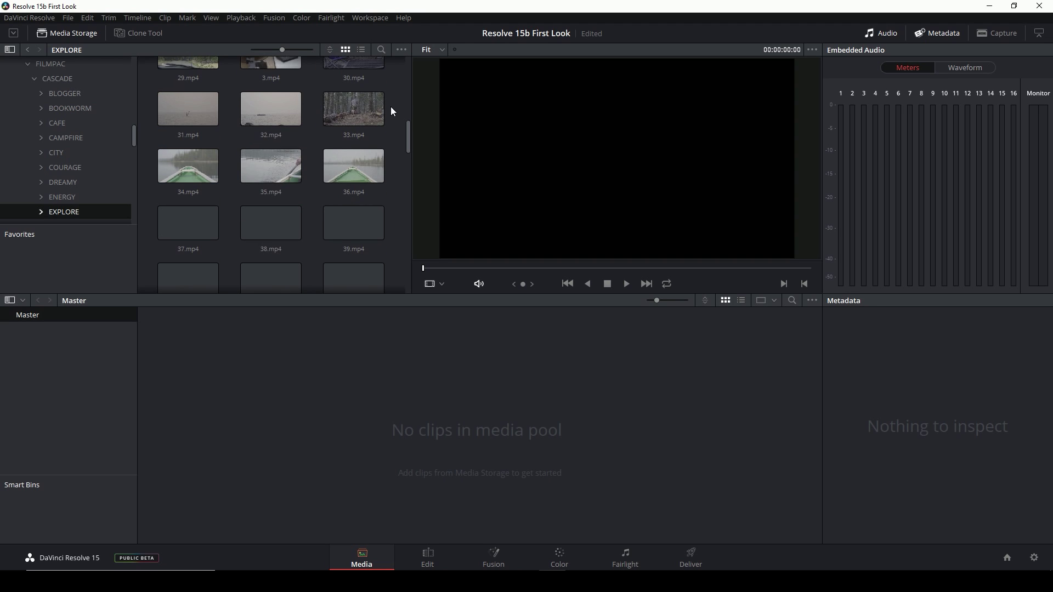
{"action": "scroll", "coordinate": [393, 111], "scroll_direction": "down", "scroll_amount": 1}
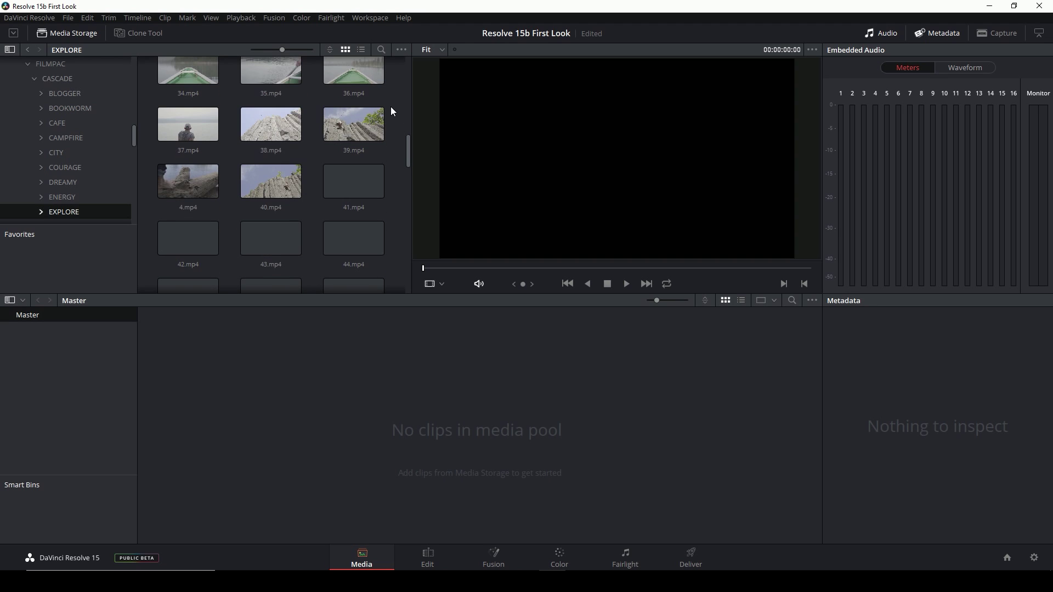
{"action": "scroll", "coordinate": [392, 110], "scroll_direction": "down", "scroll_amount": 5}
{"action": "scroll", "coordinate": [392, 112], "scroll_direction": "down", "scroll_amount": 14}
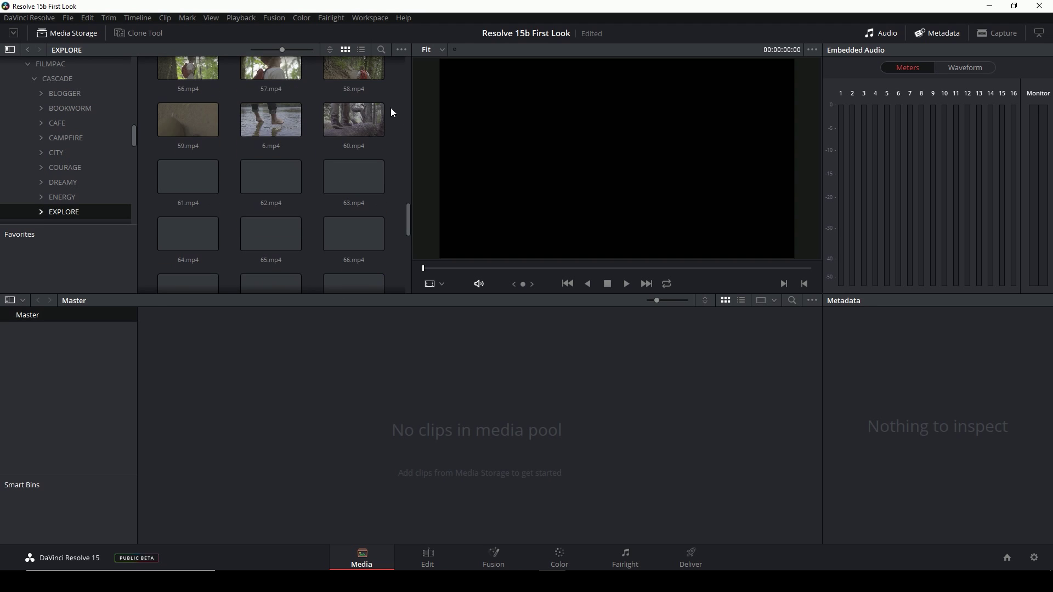
{"action": "scroll", "coordinate": [393, 114], "scroll_direction": "down", "scroll_amount": 7}
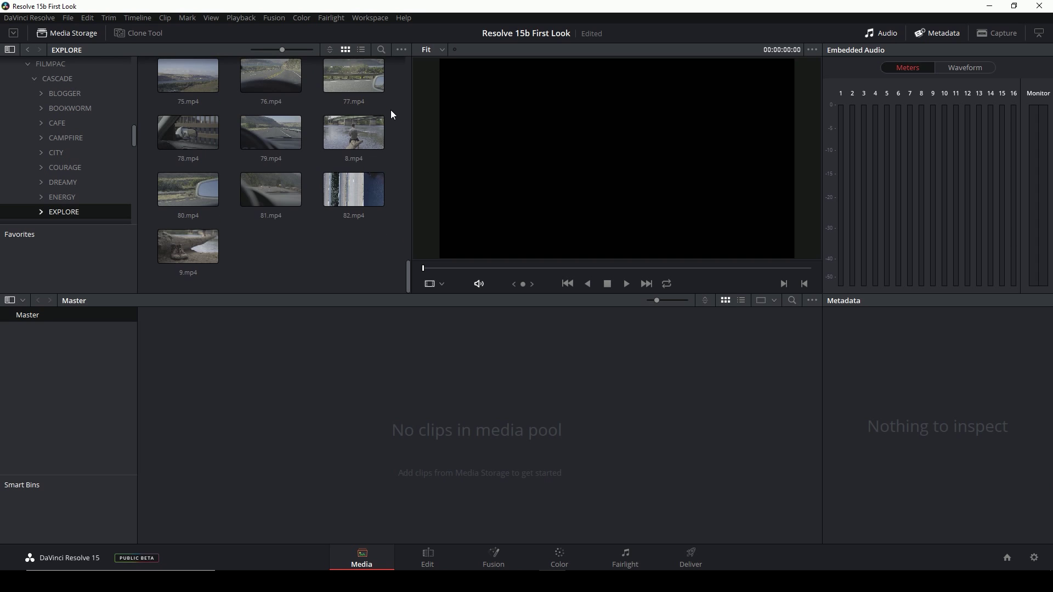
{"action": "scroll", "coordinate": [388, 148], "scroll_direction": "up", "scroll_amount": 20}
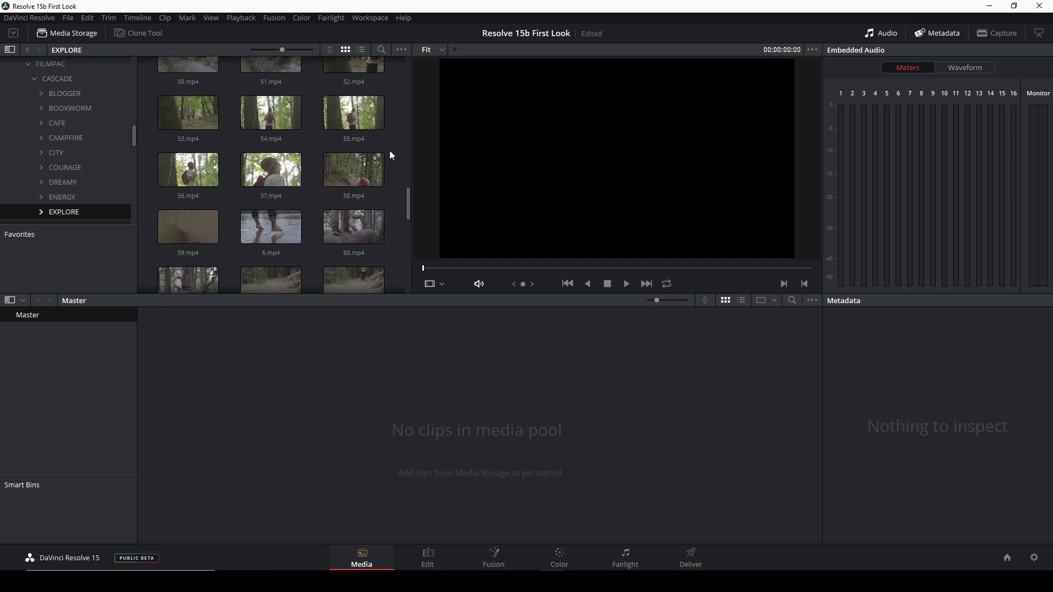
{"action": "scroll", "coordinate": [388, 156], "scroll_direction": "down", "scroll_amount": 5}
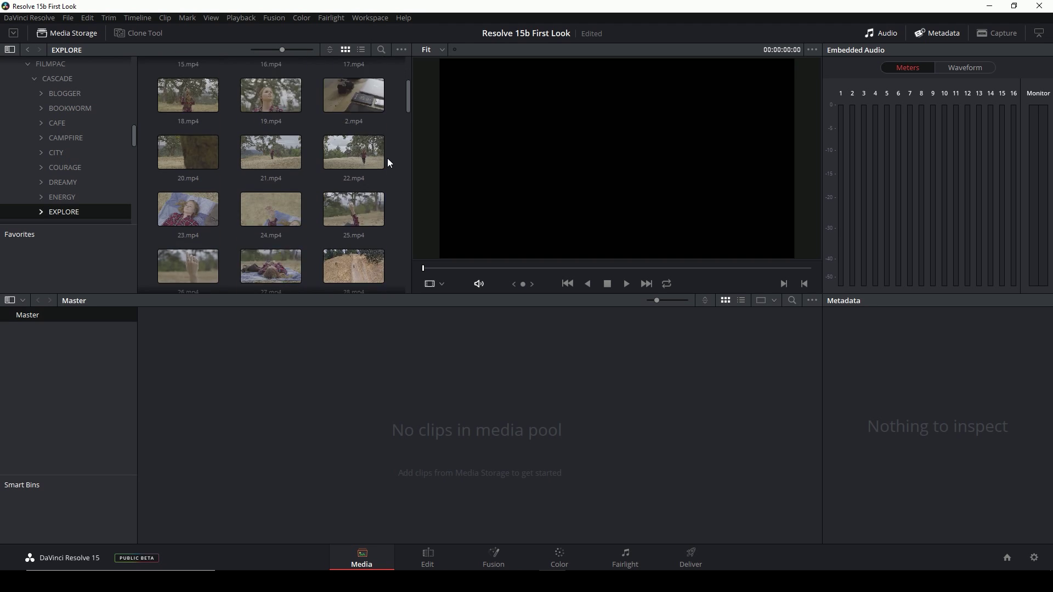
- Add 33.mp4 to the media pool without changing the project's frame rate, and check the project's Master Settings without saving
{"action": "scroll", "coordinate": [387, 161], "scroll_direction": "down", "scroll_amount": 2}
{"action": "left_click_drag", "start_coordinate": [373, 157], "coordinate": [384, 395]}
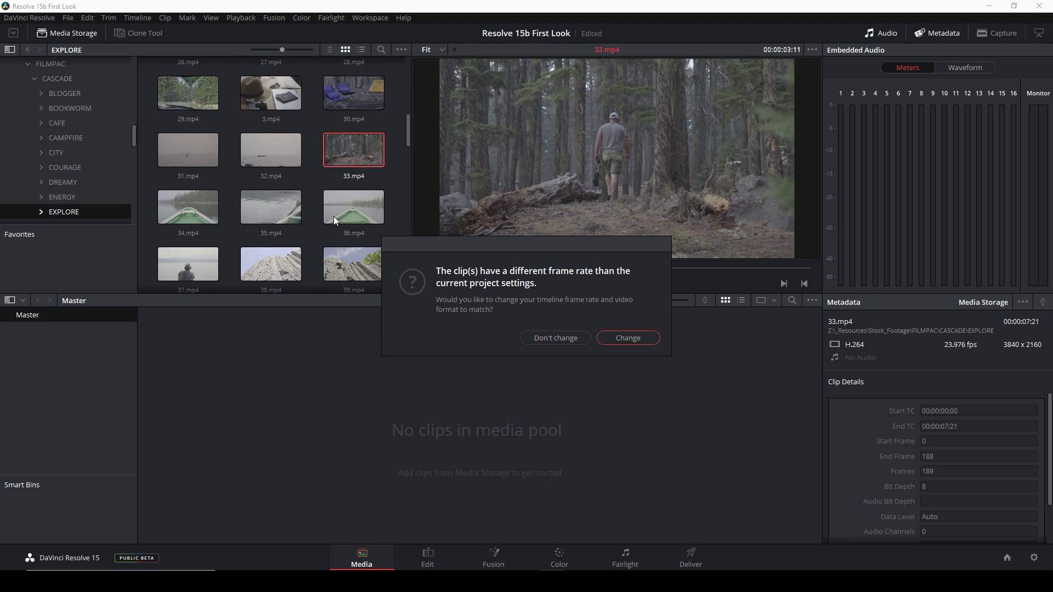
{"action": "left_click", "coordinate": [557, 338]}
{"action": "left_click", "coordinate": [1034, 559]}
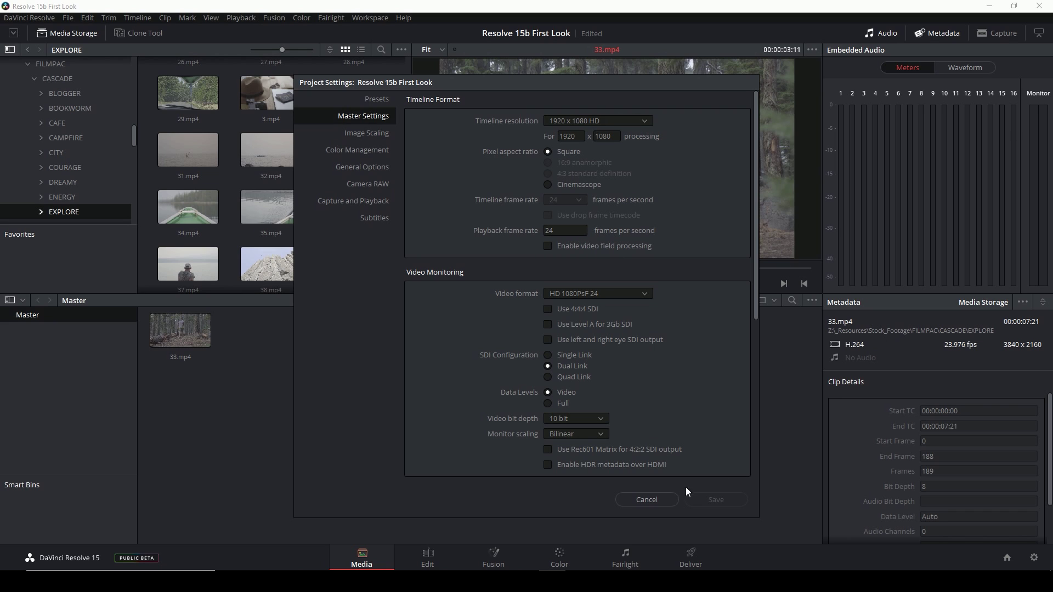
{"action": "left_click", "coordinate": [647, 500]}
- Add the clips 34.mp4, 4.mp4, 47.mp4 and 5.mp4 from the EXPLORE folder to the media pool
{"action": "scroll", "coordinate": [306, 205], "scroll_direction": "down", "scroll_amount": 1}
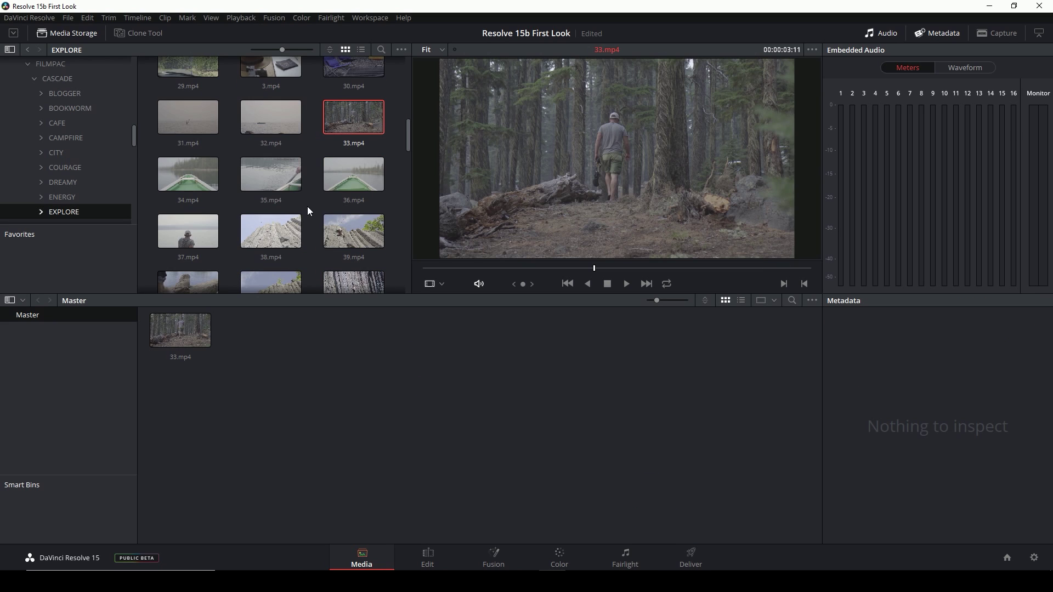
{"action": "left_click_drag", "start_coordinate": [198, 172], "coordinate": [334, 385]}
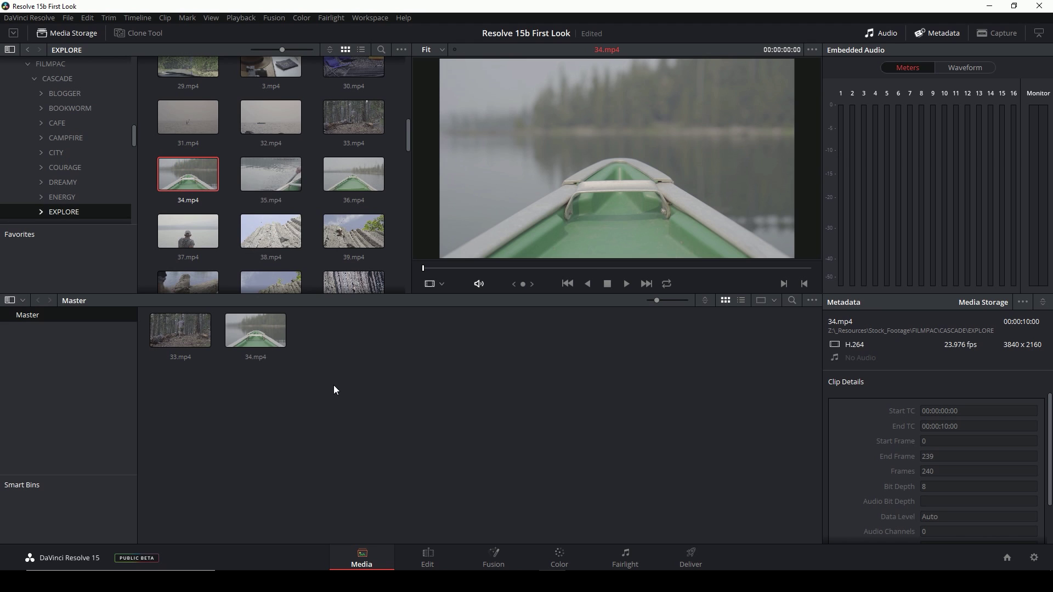
{"action": "scroll", "coordinate": [277, 220], "scroll_direction": "down", "scroll_amount": 2}
{"action": "left_click_drag", "start_coordinate": [194, 188], "coordinate": [387, 357]}
{"action": "scroll", "coordinate": [295, 173], "scroll_direction": "down", "scroll_amount": 1}
{"action": "left_click_drag", "start_coordinate": [350, 202], "coordinate": [451, 376]}
{"action": "scroll", "coordinate": [289, 175], "scroll_direction": "down", "scroll_amount": 1}
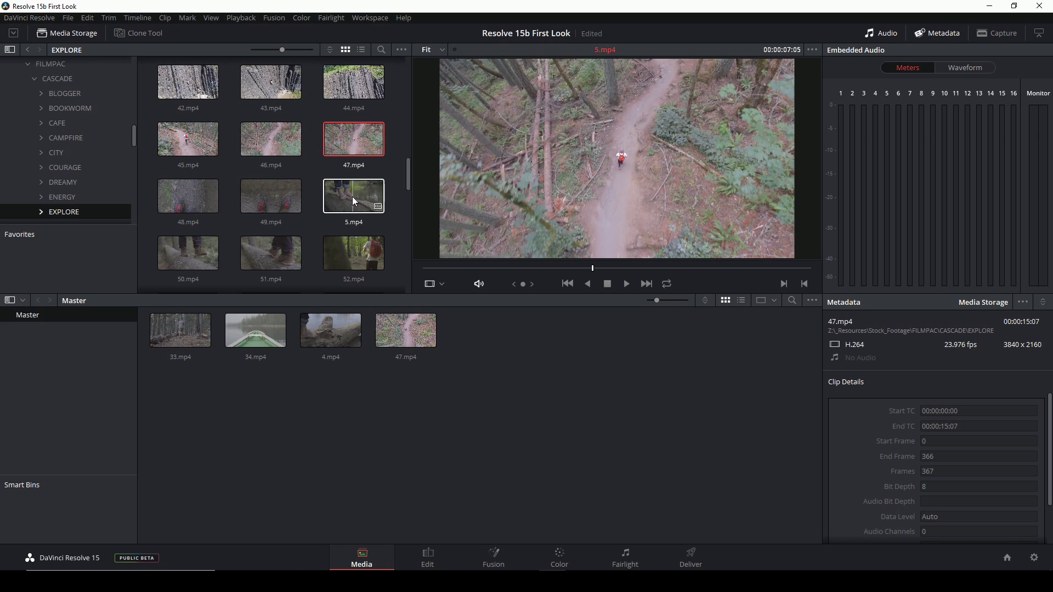
{"action": "left_click_drag", "start_coordinate": [353, 197], "coordinate": [516, 370]}
- Add the clips 6.mp4 and 65.mp4 to the media pool and clear the selection
{"action": "scroll", "coordinate": [305, 193], "scroll_direction": "down", "scroll_amount": 4}
{"action": "left_click", "coordinate": [271, 170]}
{"action": "scroll", "coordinate": [310, 174], "scroll_direction": "down", "scroll_amount": 1}
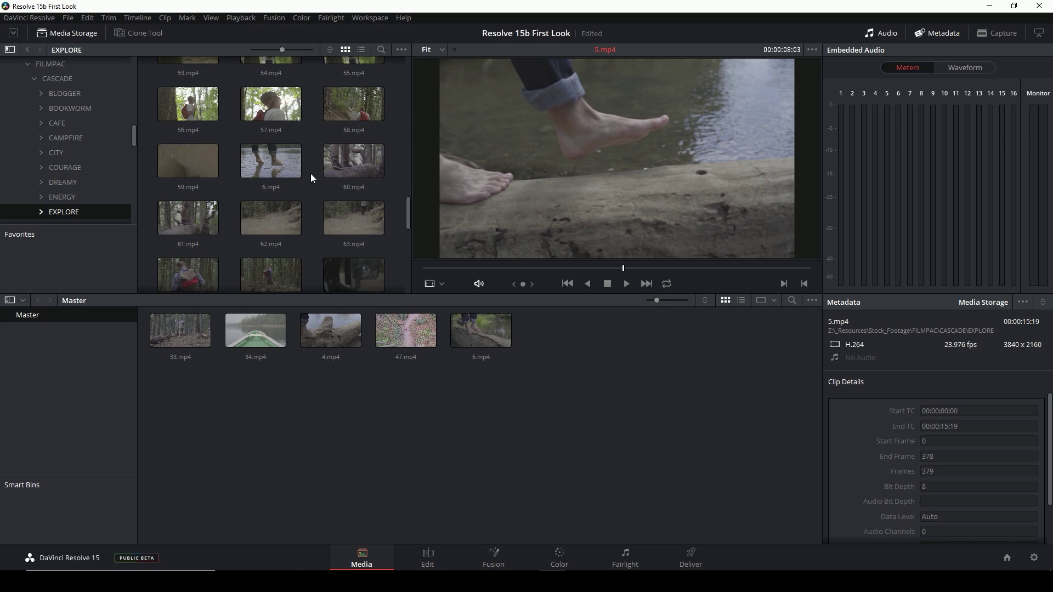
{"action": "left_click", "coordinate": [270, 144], "text": "ctrl"}
{"action": "left_click_drag", "start_coordinate": [270, 144], "coordinate": [504, 392]}
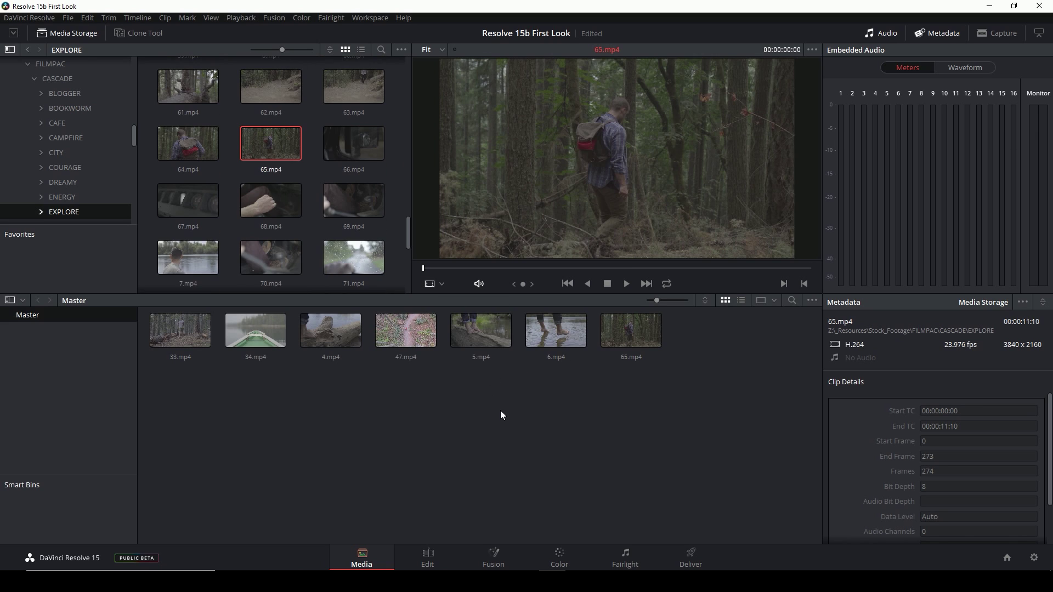
{"action": "left_click", "coordinate": [427, 400]}
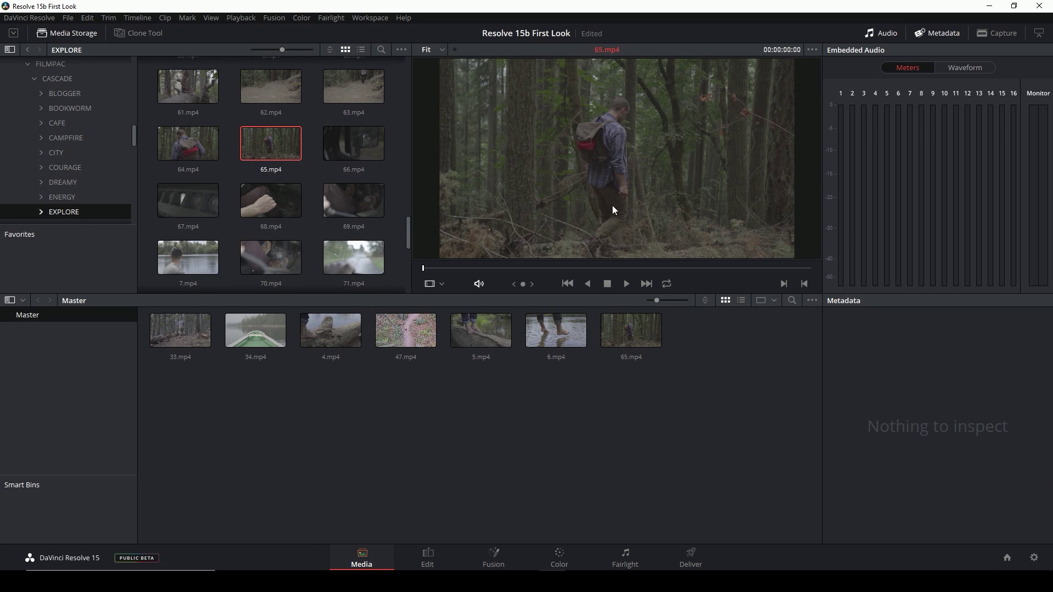
- Create a bin named MEDIA under Master and move all seven imported clips into it
{"action": "scroll", "coordinate": [117, 196], "scroll_direction": "up", "scroll_amount": 10}
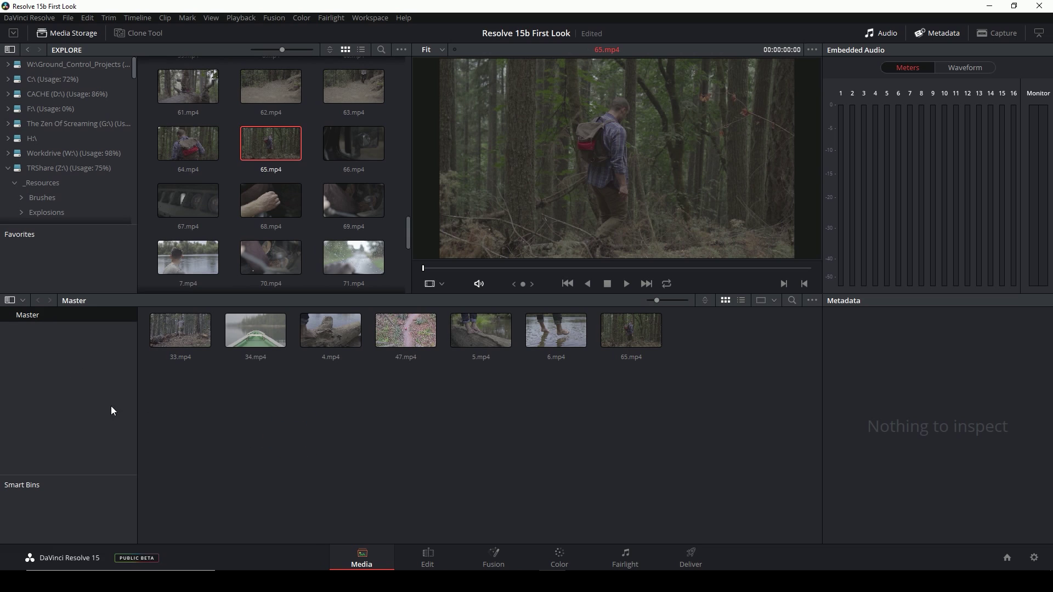
{"action": "right_click", "coordinate": [52, 358]}
{"action": "left_click", "coordinate": [87, 367]}
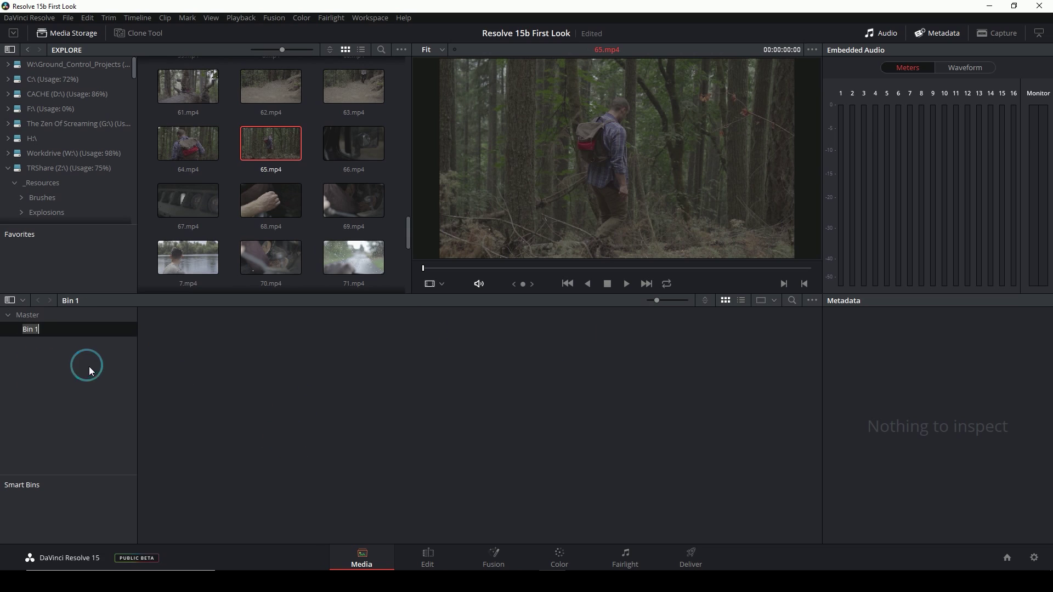
{"action": "type", "text": "MEDIA"}
{"action": "key", "text": "Return"}
{"action": "left_click", "coordinate": [31, 315]}
{"action": "left_click_drag", "start_coordinate": [735, 388], "coordinate": [181, 332]}
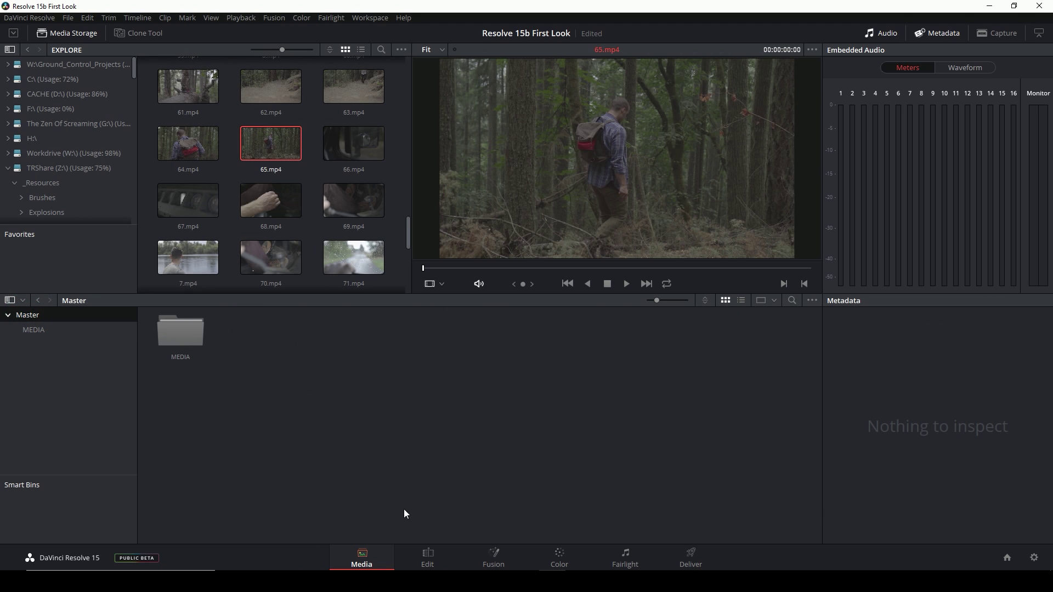
- Switch to the Edit page and create a timeline from all seven clips in the MEDIA bin, placed on the first video track
{"action": "left_click", "coordinate": [431, 555]}
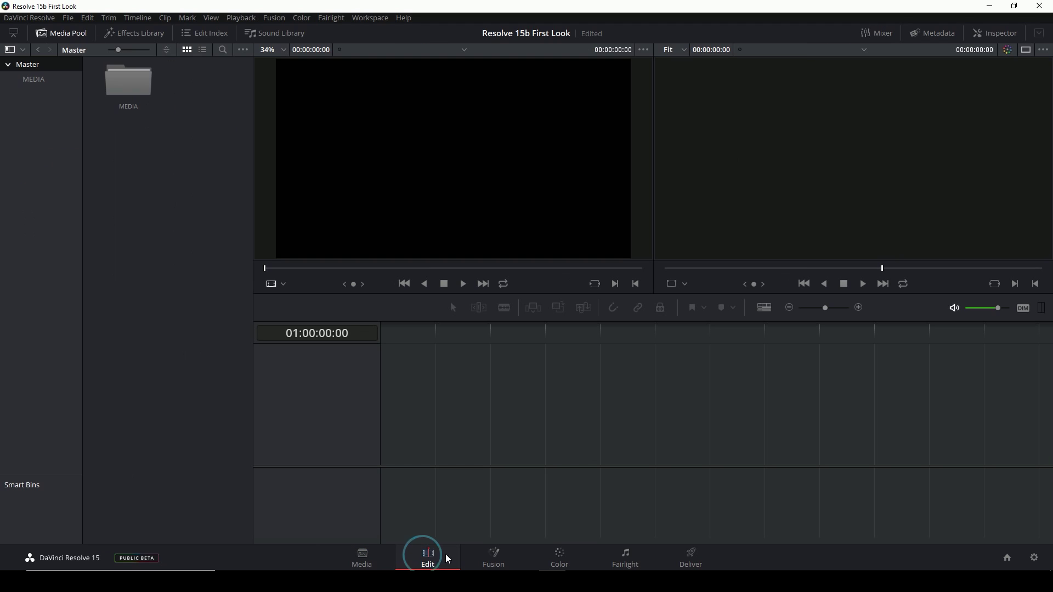
{"action": "double_click", "coordinate": [147, 88]}
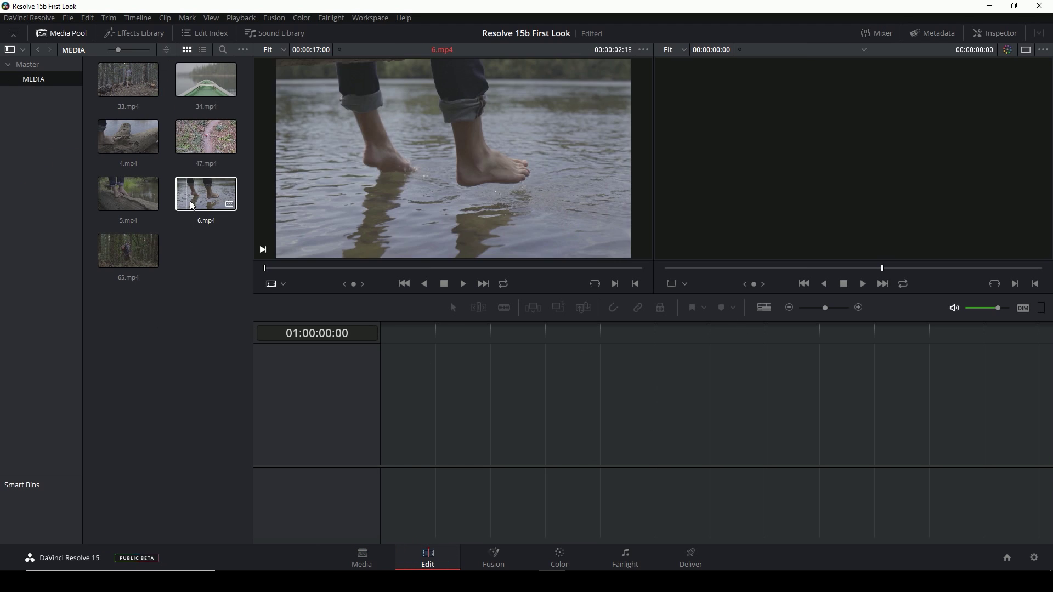
{"action": "left_click", "coordinate": [134, 91]}
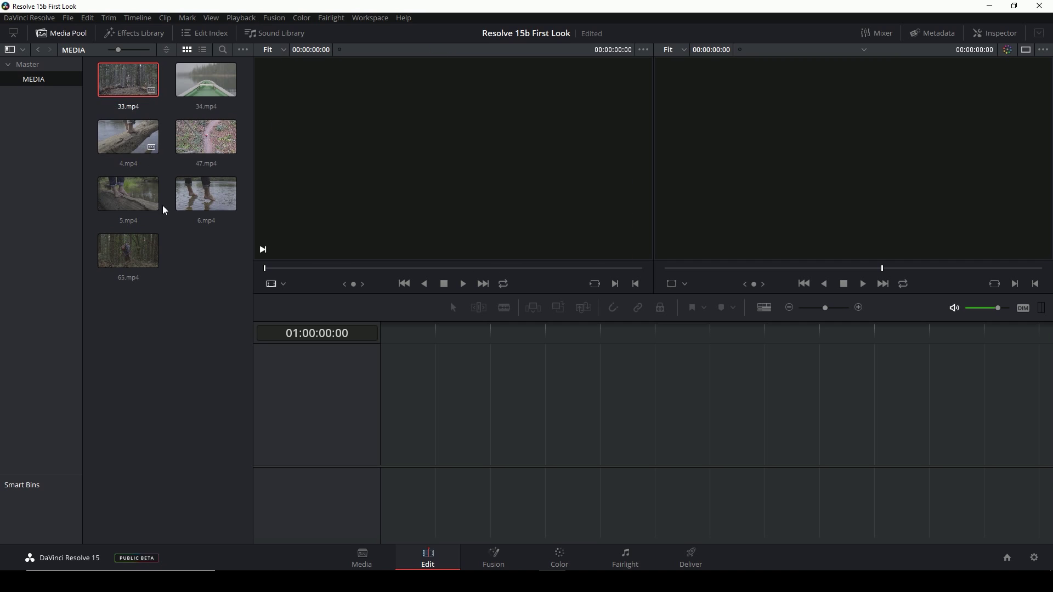
{"action": "left_click", "coordinate": [134, 248], "text": "shift"}
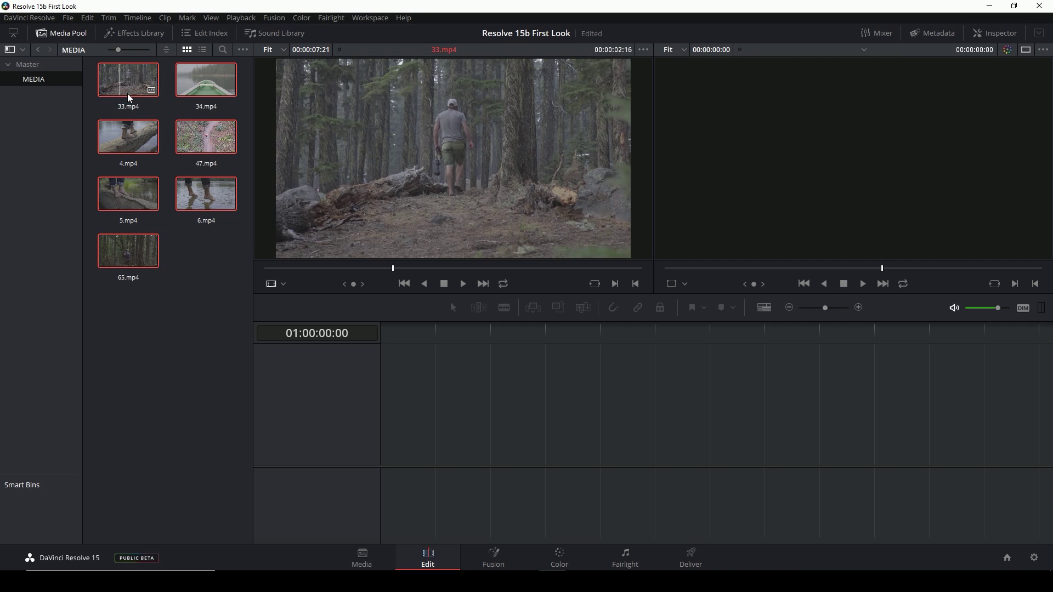
{"action": "left_click_drag", "start_coordinate": [125, 85], "coordinate": [424, 409]}
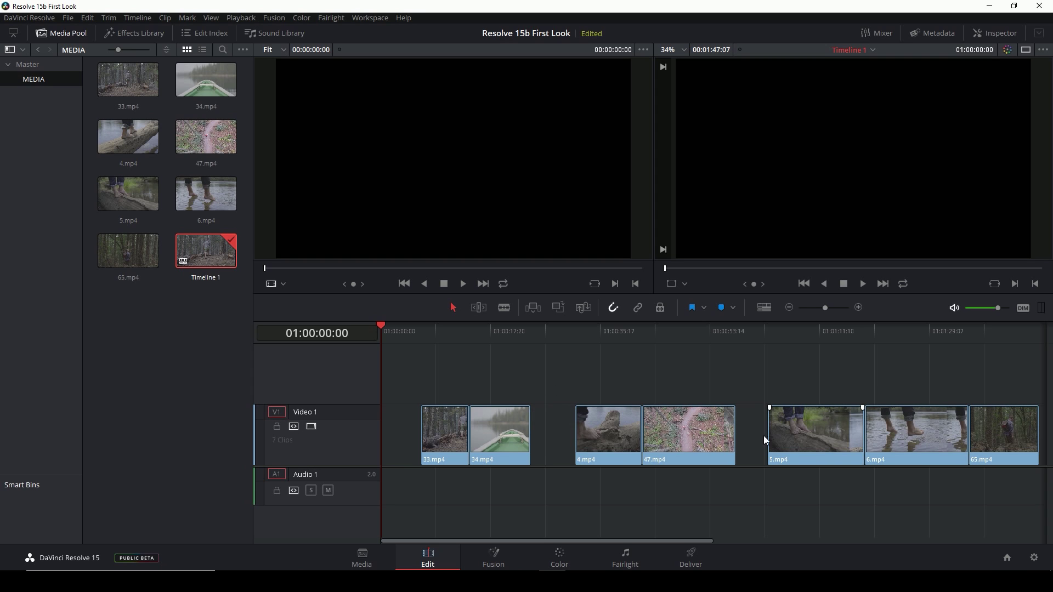
- Delete all gaps between the clips on Video 1 and skim the closed-up edit as far as the 47.mp4 clip
{"action": "left_click_drag", "start_coordinate": [821, 425], "coordinate": [805, 426]}
{"action": "left_click", "coordinate": [88, 18]}
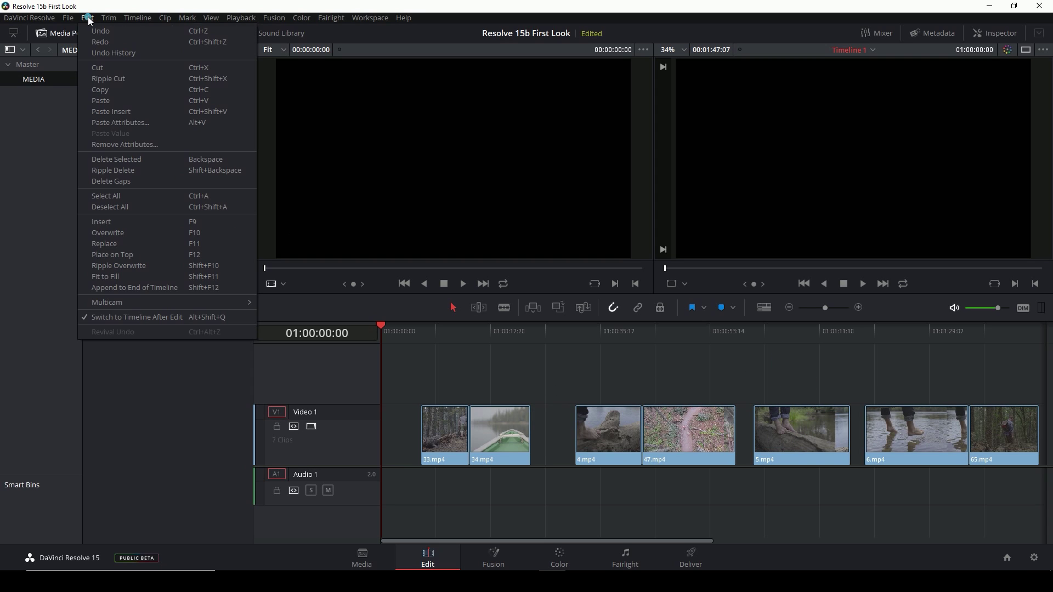
{"action": "left_click", "coordinate": [127, 182]}
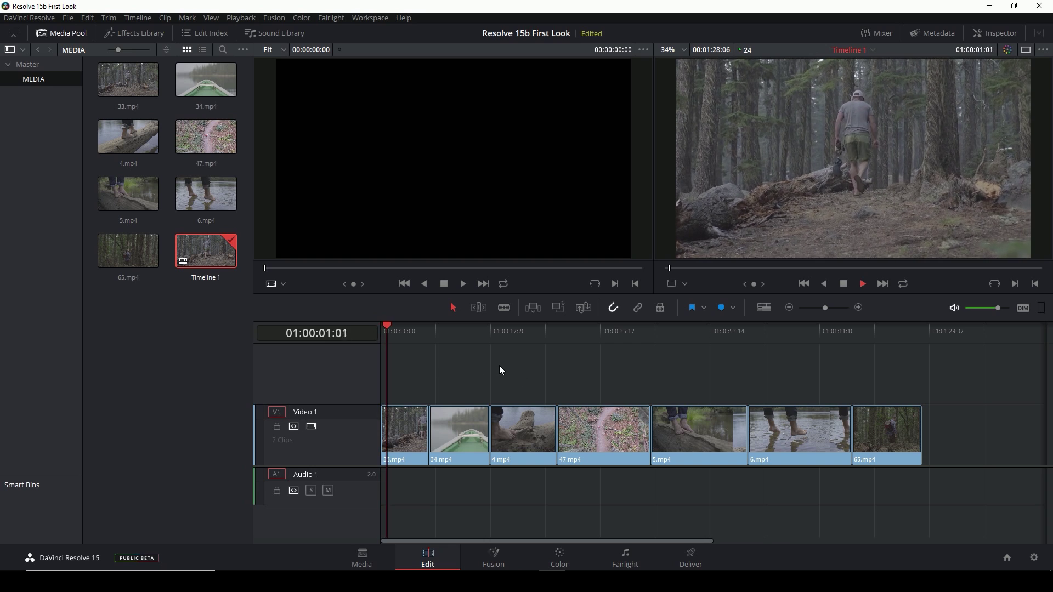
{"action": "left_click_drag", "start_coordinate": [400, 334], "coordinate": [504, 334]}
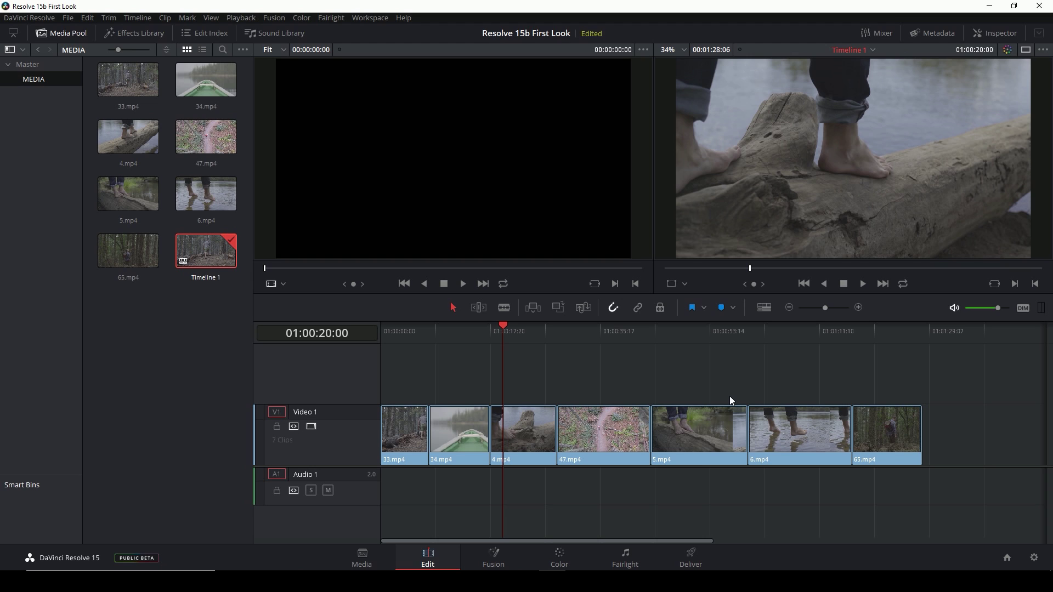
{"action": "left_click_drag", "start_coordinate": [602, 332], "coordinate": [606, 332]}
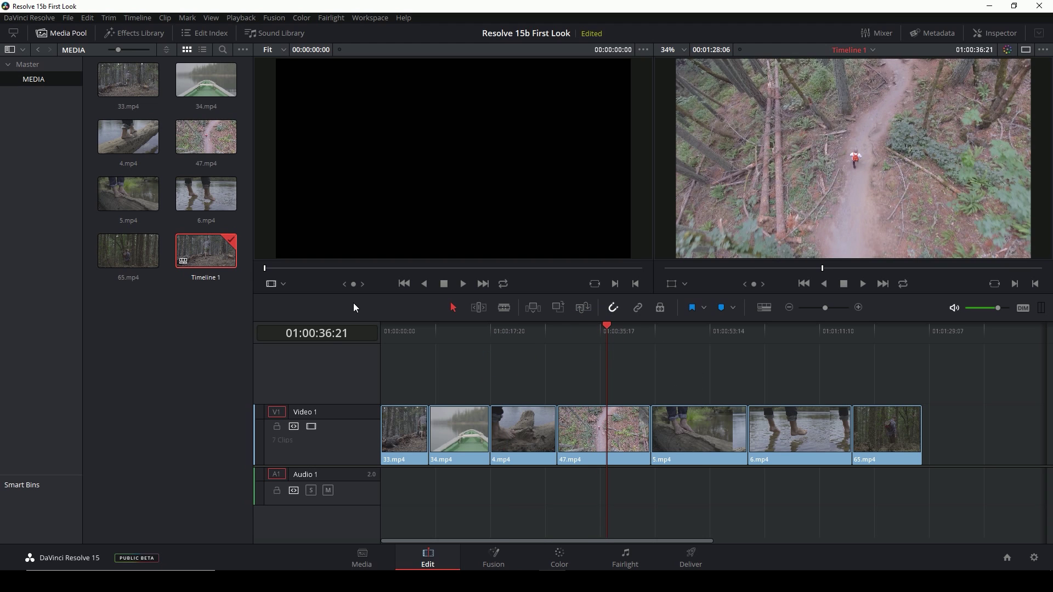
- Add the 3D Lower 3rd Shelf Fusion title from the Effects Library on a new video track above 47.mp4, ending with that clip
{"action": "left_click", "coordinate": [130, 34]}
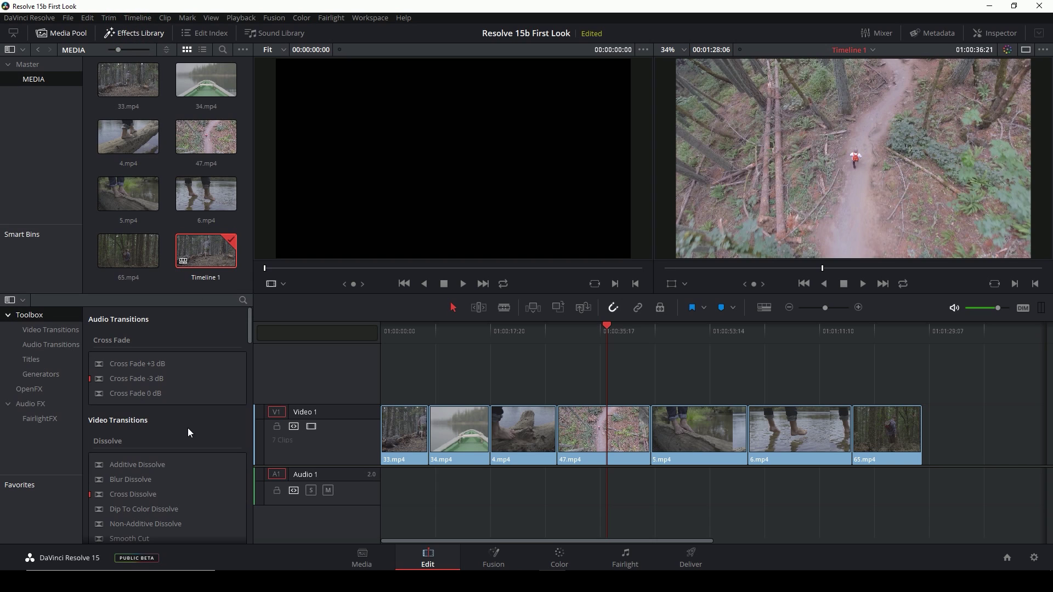
{"action": "left_click", "coordinate": [55, 360]}
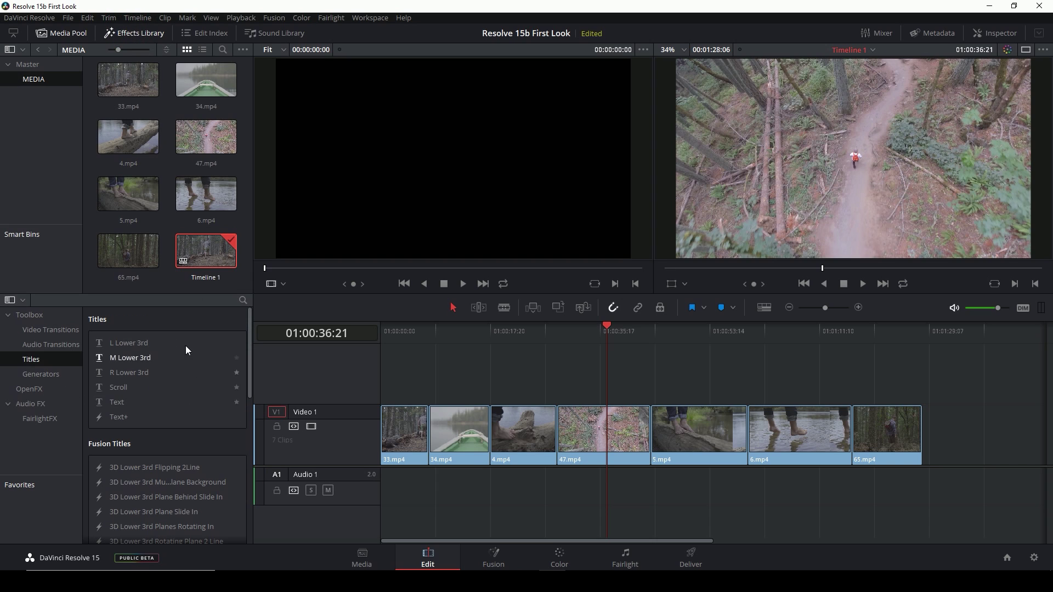
{"action": "scroll", "coordinate": [177, 433], "scroll_direction": "down", "scroll_amount": 3}
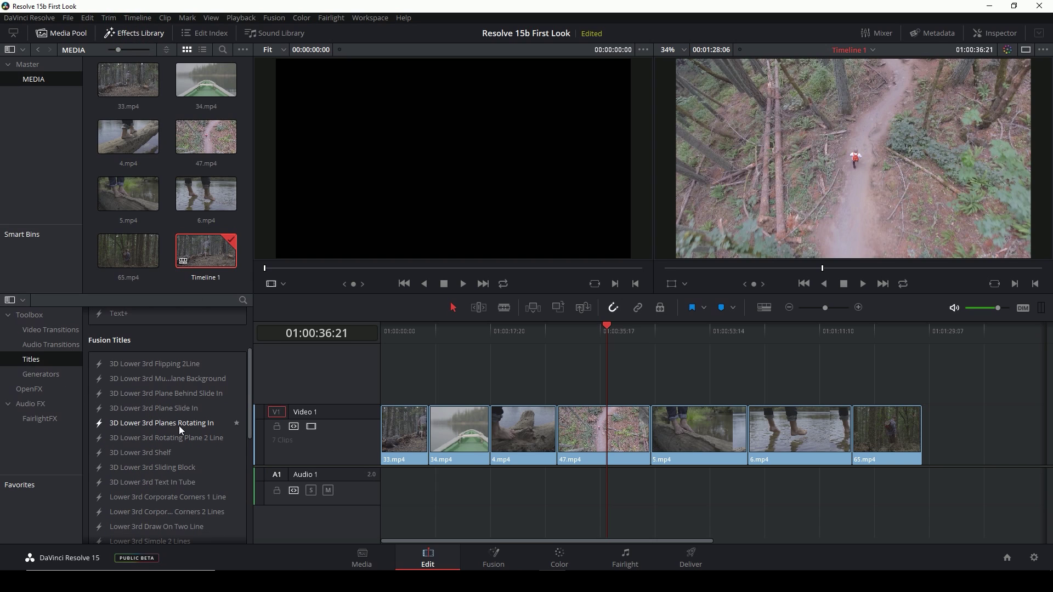
{"action": "scroll", "coordinate": [178, 432], "scroll_direction": "down", "scroll_amount": 2}
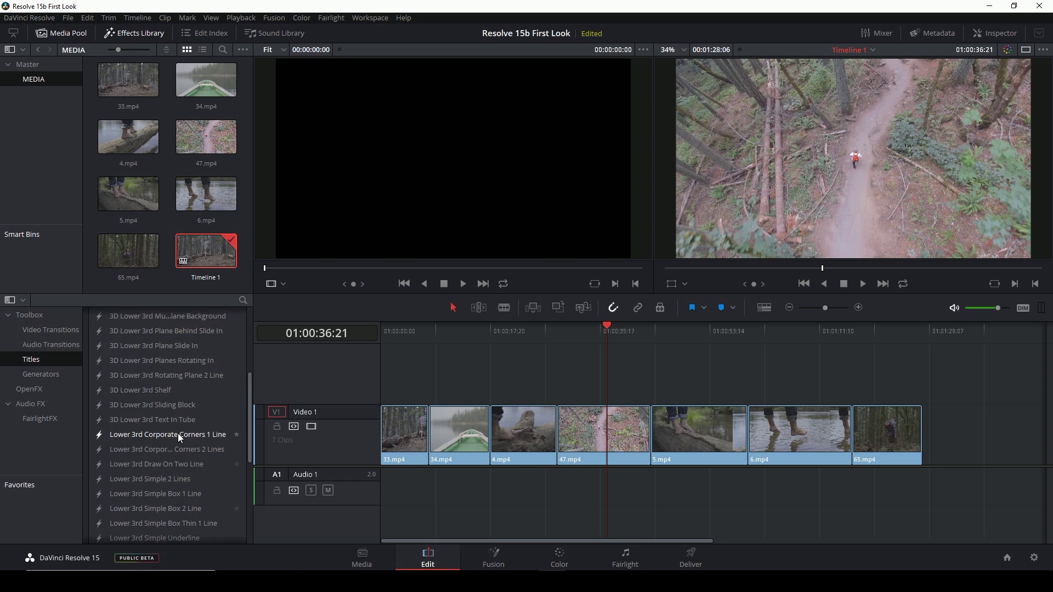
{"action": "scroll", "coordinate": [178, 433], "scroll_direction": "up", "scroll_amount": 2}
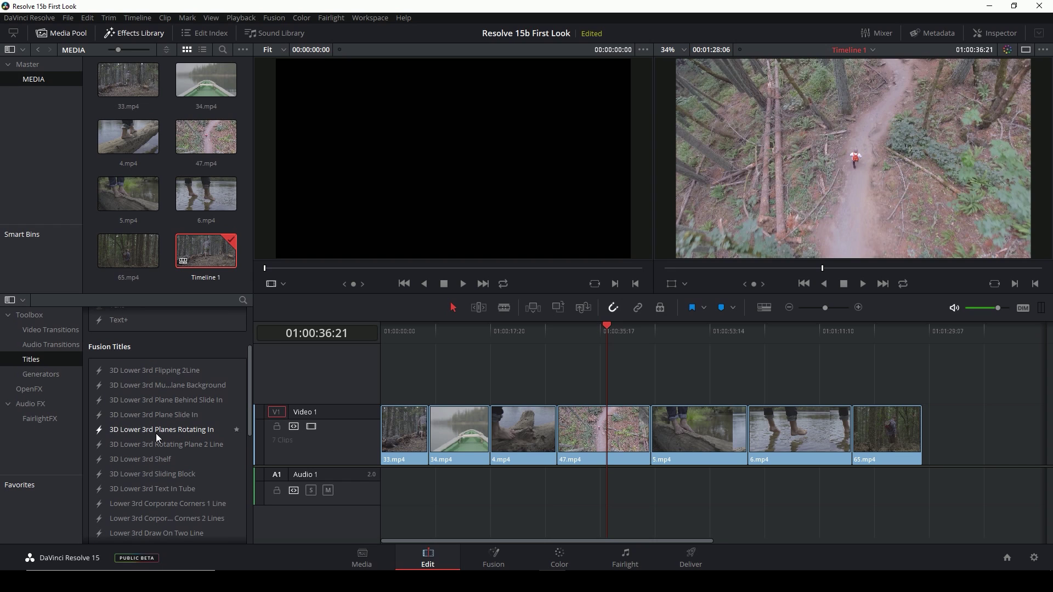
{"action": "scroll", "coordinate": [181, 451], "scroll_direction": "down", "scroll_amount": 1}
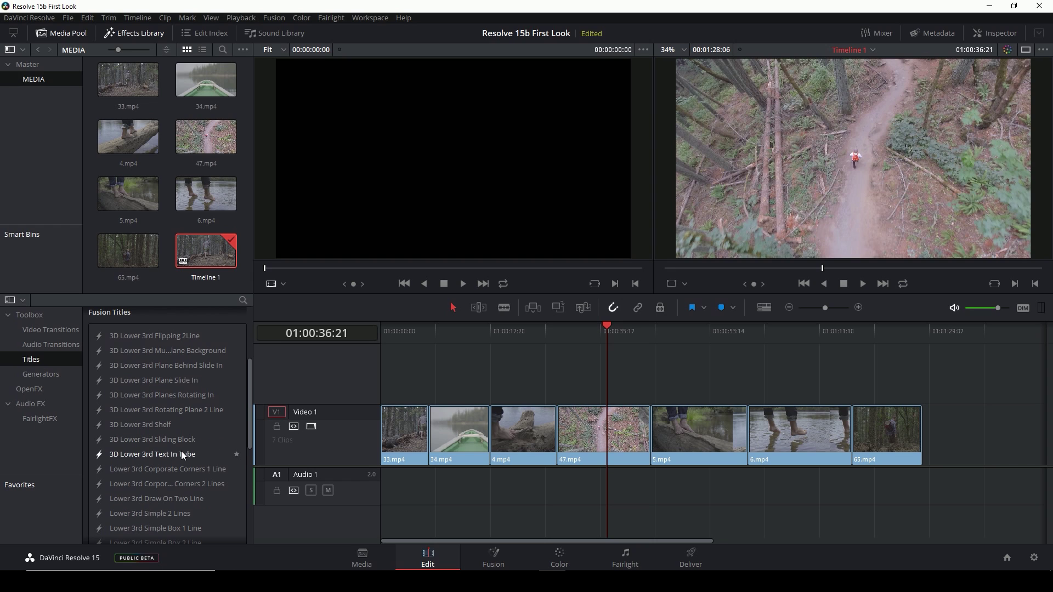
{"action": "left_click", "coordinate": [134, 425]}
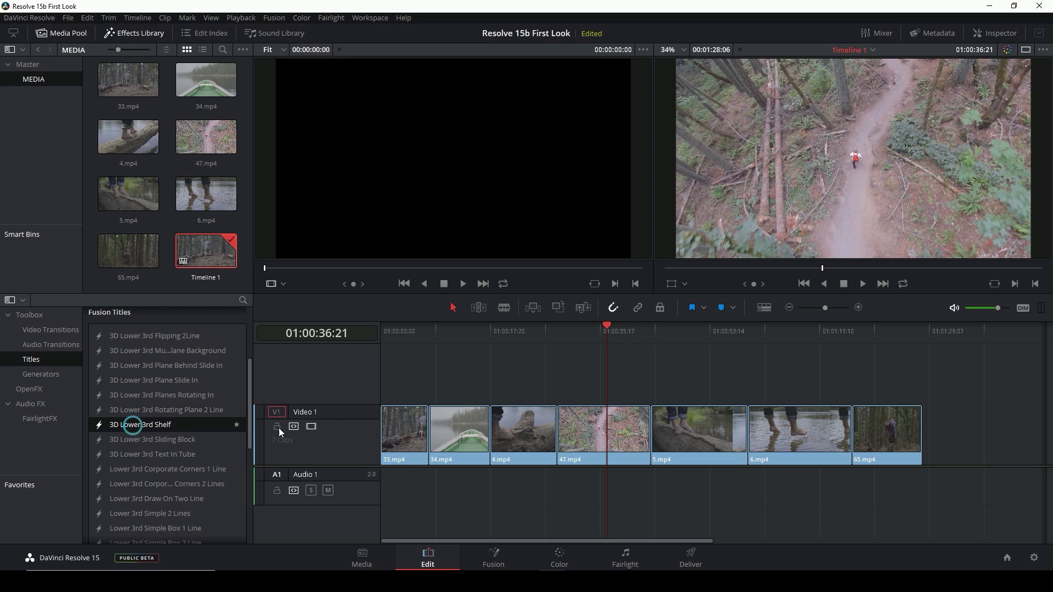
{"action": "mouse_move", "coordinate": [578, 390]}
{"action": "left_mouse_down"}
{"action": "mouse_move", "coordinate": [583, 357]}
{"action": "mouse_move", "coordinate": [584, 371]}
{"action": "left_mouse_up"}
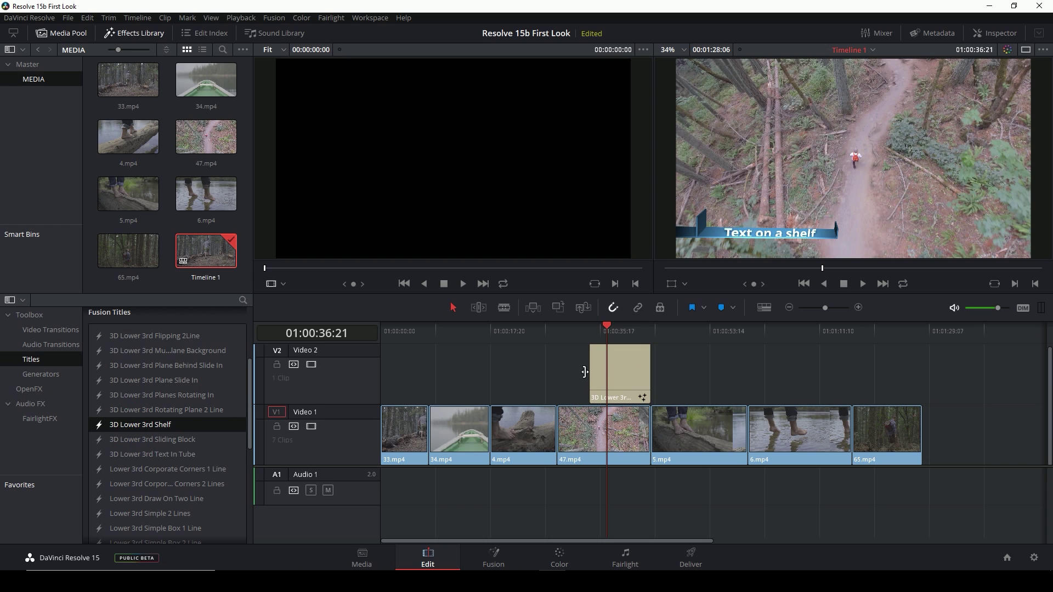
- Play the timeline from the start of the 3D Lower 3rd Shelf title to preview its animation
{"action": "left_click_drag", "start_coordinate": [607, 329], "coordinate": [590, 329]}
{"action": "key", "text": "space"}
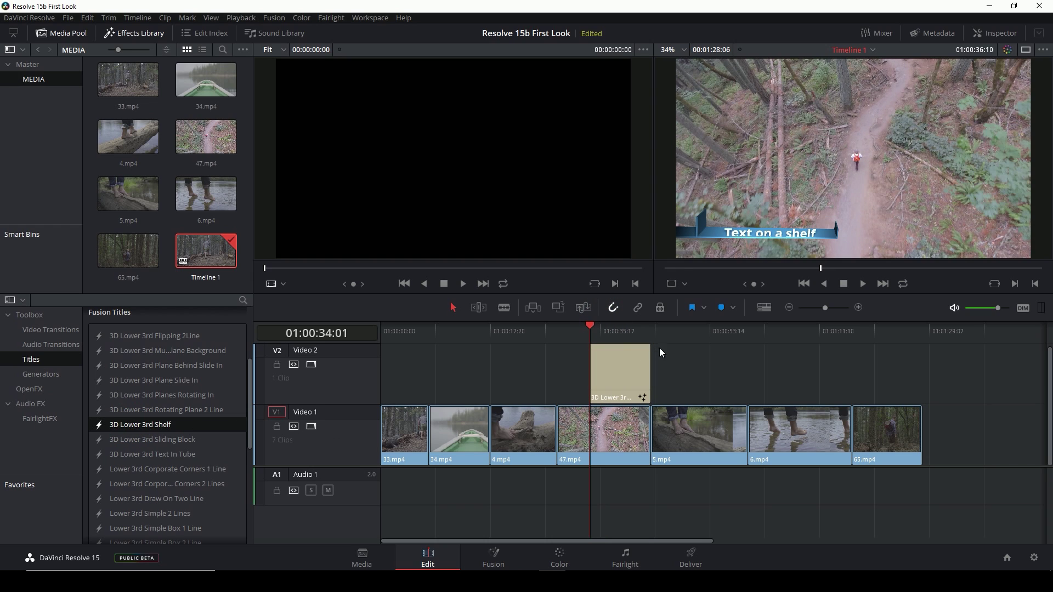
{"action": "left_click", "coordinate": [593, 326]}
{"action": "key", "text": "space"}
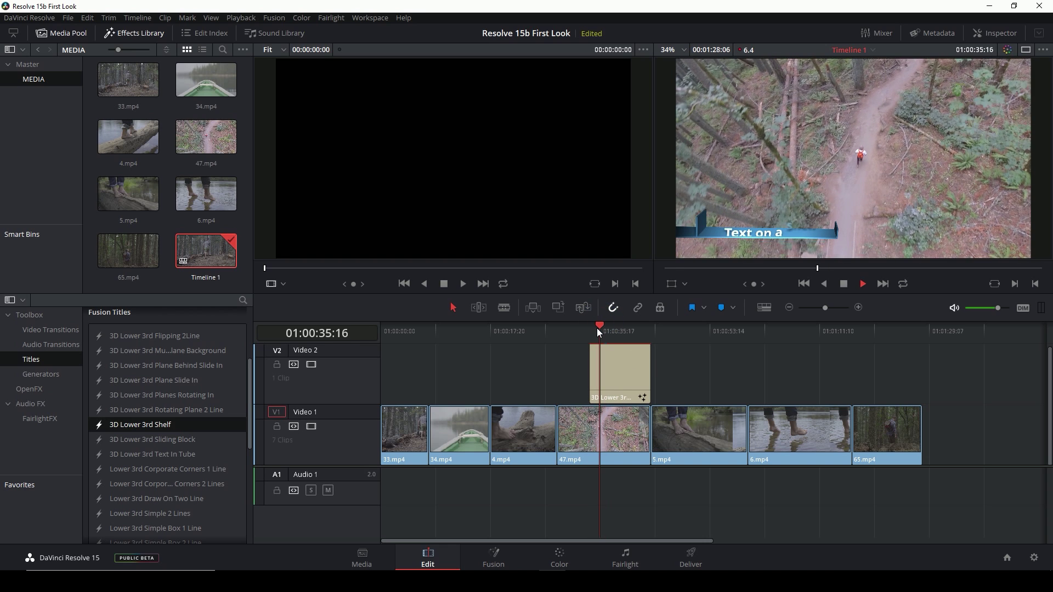
{"action": "key", "text": "space"}
- Open the 3D Lower 3rd Shelf title on the Fusion page, scrub its composition to frame 156 and examine its title node
{"action": "left_click", "coordinate": [626, 371]}
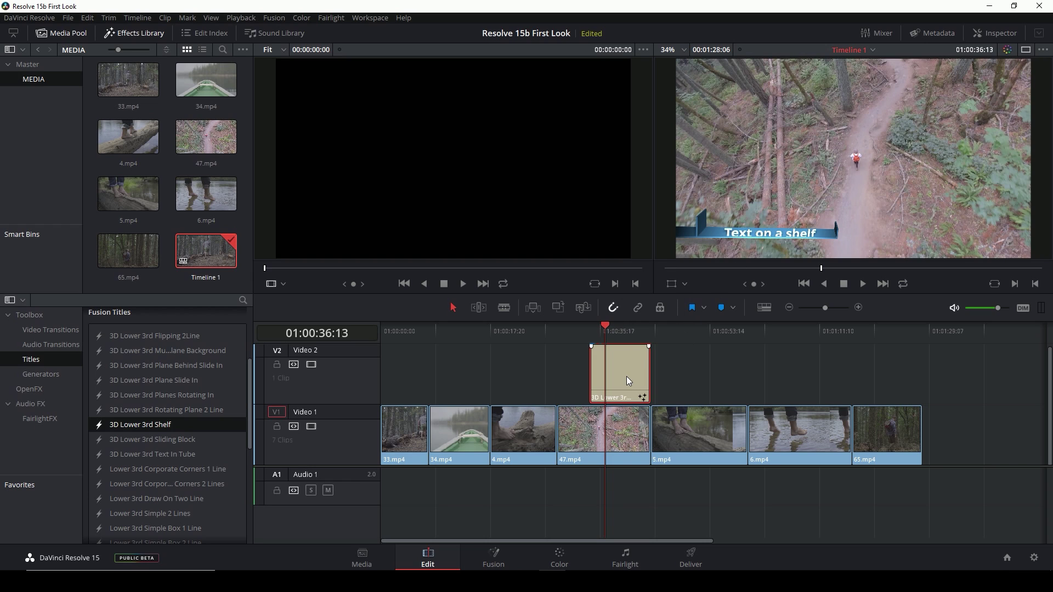
{"action": "left_click", "coordinate": [494, 557]}
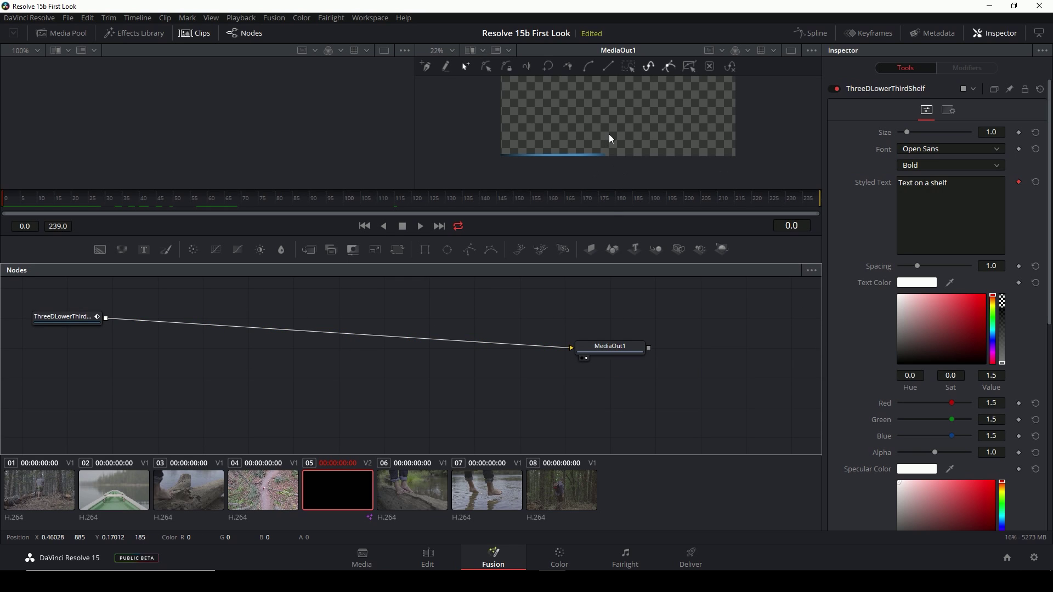
{"action": "left_click_drag", "start_coordinate": [380, 200], "coordinate": [432, 203]}
{"action": "left_click", "coordinate": [536, 199]}
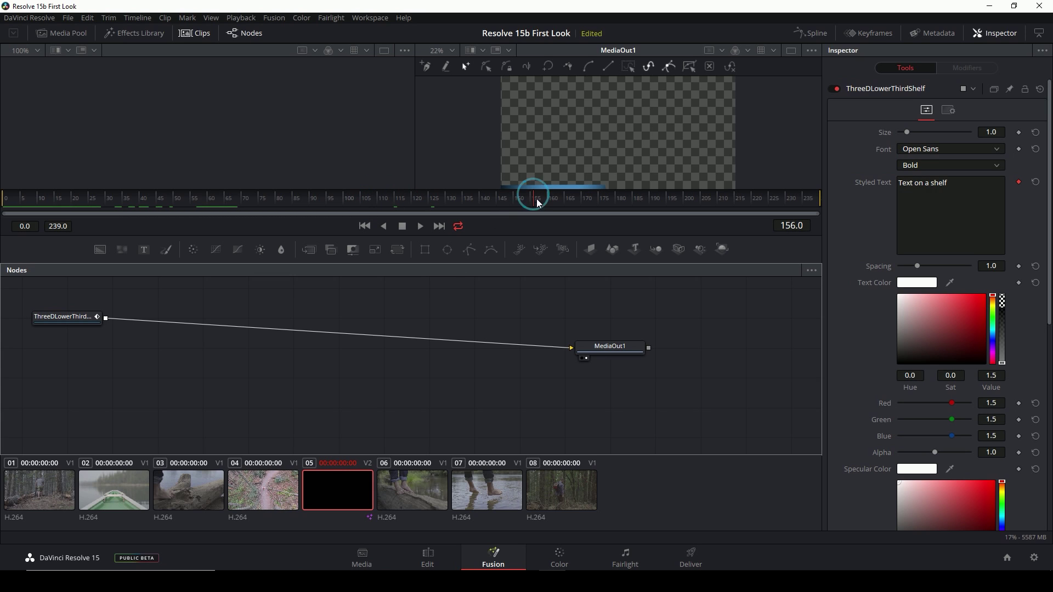
{"action": "left_click", "coordinate": [82, 318]}
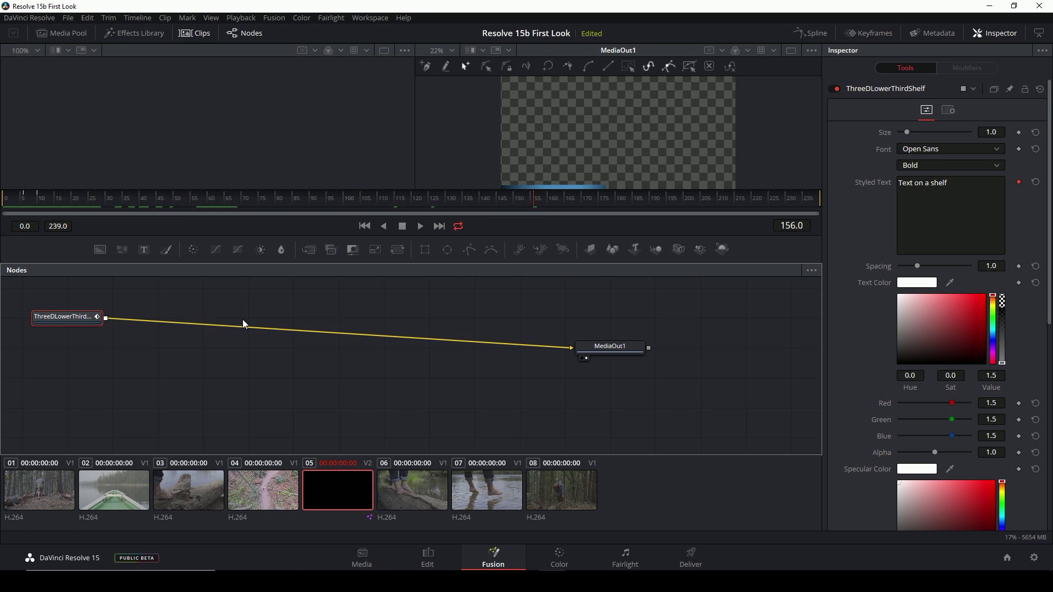
- Return to the Edit page and open the shelf title's settings in the Inspector, with the playhead at 01:00:37:18
{"action": "left_click", "coordinate": [427, 558]}
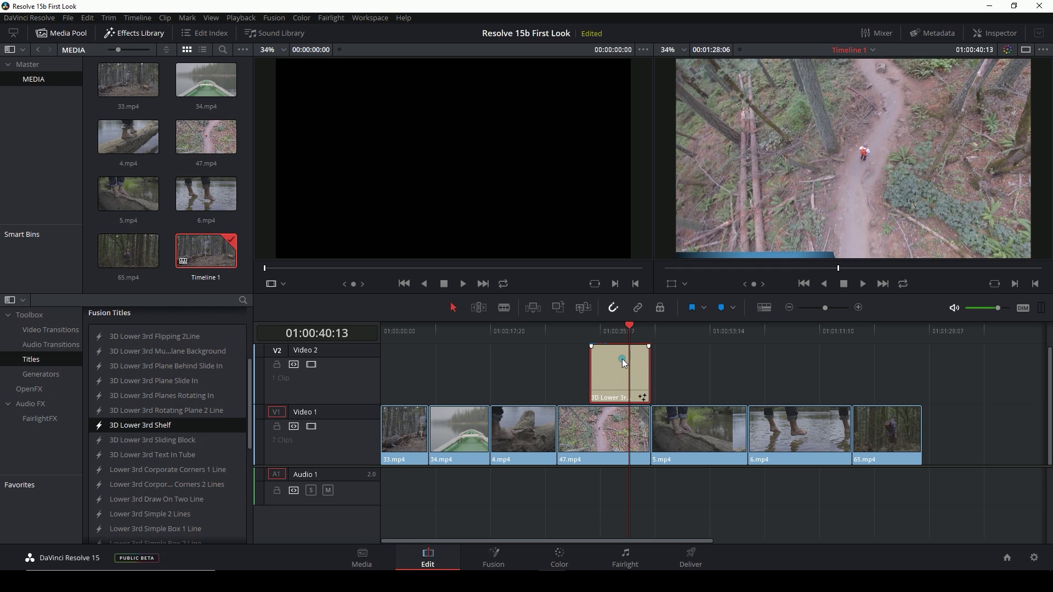
{"action": "left_click", "coordinate": [985, 34]}
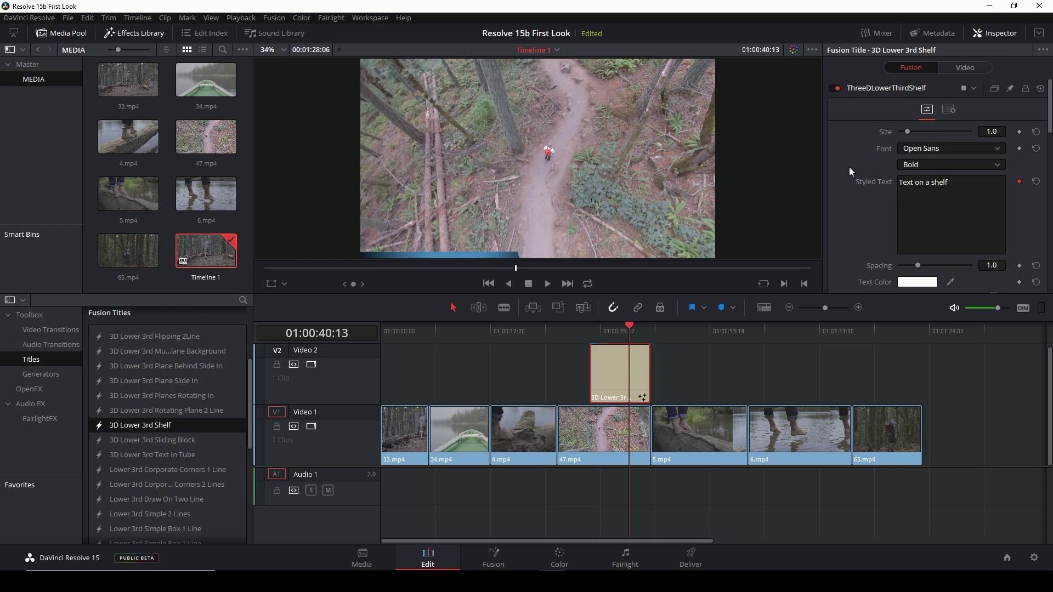
{"action": "left_click", "coordinate": [612, 328]}
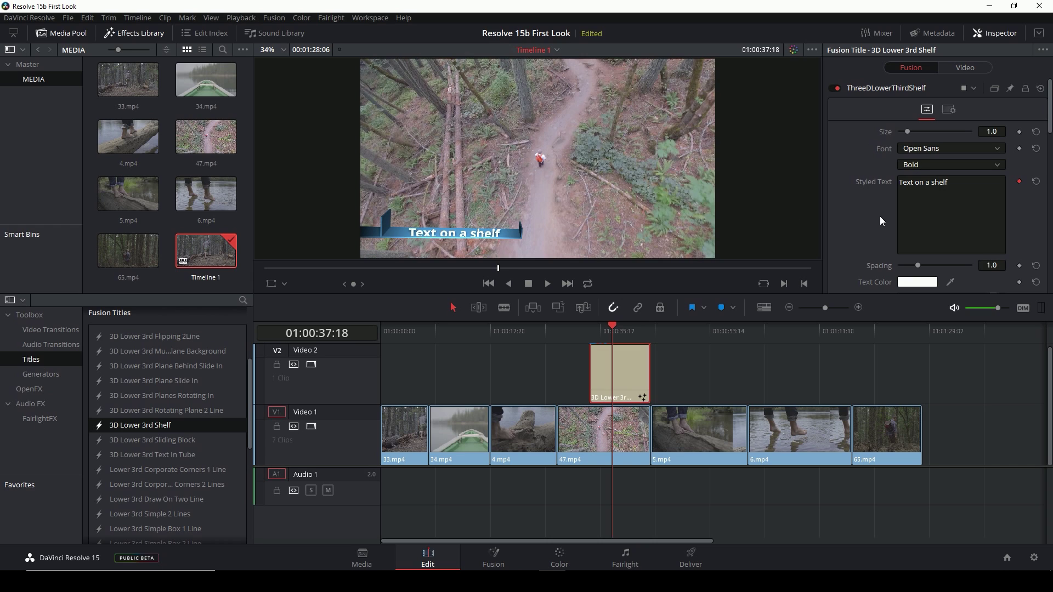
{"action": "left_click", "coordinate": [939, 189]}
- Change the shelf title's light to green with hue 0.312, saturation 0.5 and value 0.764, and set intensity 1.449 and cone angle 33.31
{"action": "scroll", "coordinate": [877, 210], "scroll_direction": "down", "scroll_amount": 1}
{"action": "scroll", "coordinate": [851, 206], "scroll_direction": "down", "scroll_amount": 2}
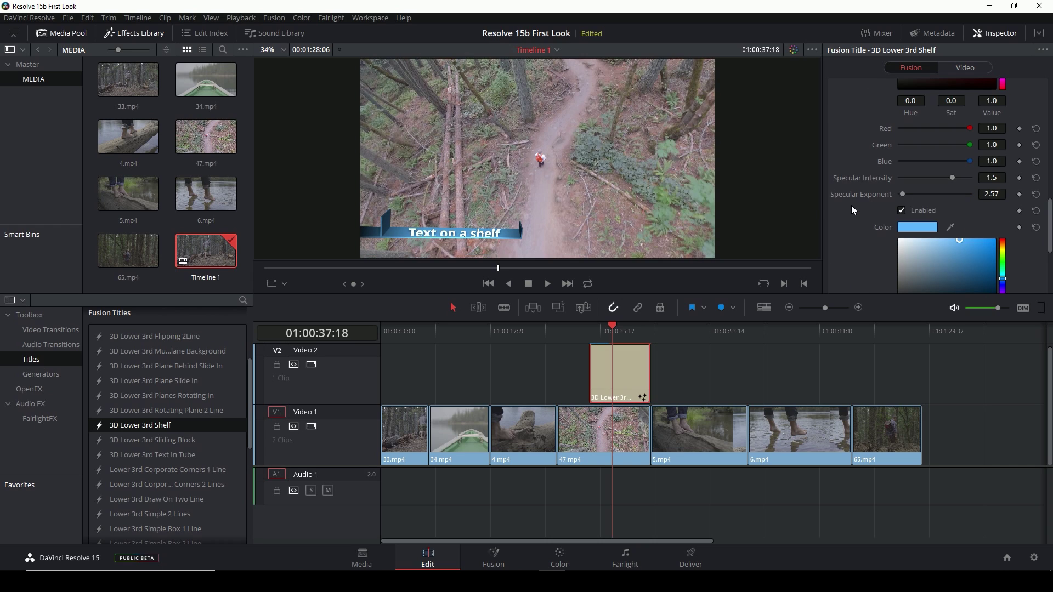
{"action": "scroll", "coordinate": [870, 203], "scroll_direction": "down", "scroll_amount": 5}
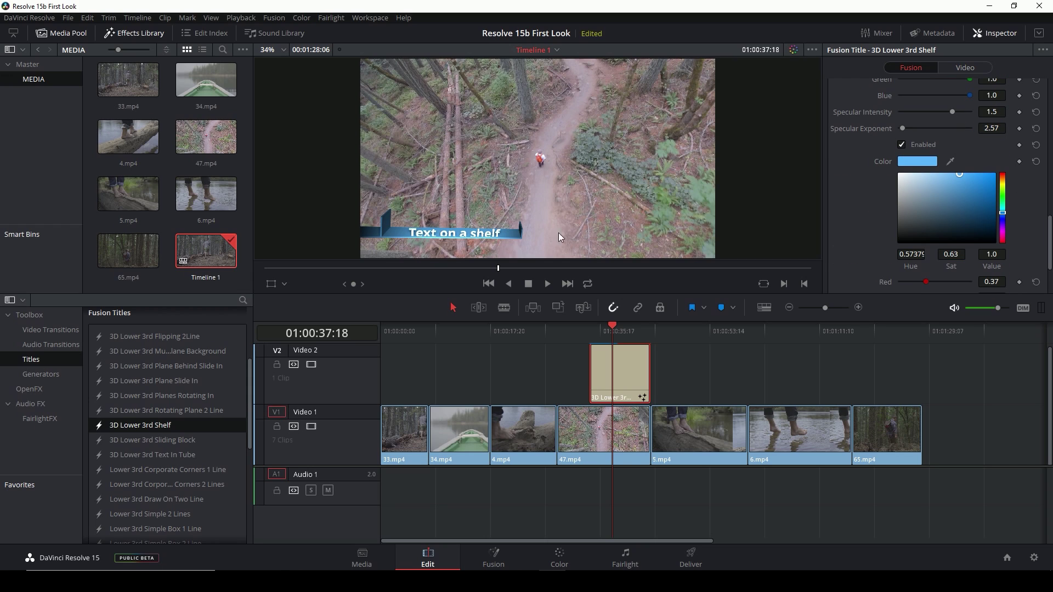
{"action": "left_click", "coordinate": [1002, 195]}
{"action": "mouse_move", "coordinate": [968, 189]}
{"action": "left_mouse_down"}
{"action": "mouse_move", "coordinate": [982, 195]}
{"action": "mouse_move", "coordinate": [966, 188]}
{"action": "mouse_move", "coordinate": [982, 181]}
{"action": "mouse_move", "coordinate": [955, 176]}
{"action": "mouse_move", "coordinate": [941, 191]}
{"action": "mouse_move", "coordinate": [915, 193]}
{"action": "mouse_move", "coordinate": [853, 233]}
{"action": "left_mouse_up"}
{"action": "scroll", "coordinate": [911, 183], "scroll_direction": "up", "scroll_amount": 2}
{"action": "scroll", "coordinate": [853, 233], "scroll_direction": "down", "scroll_amount": 5}
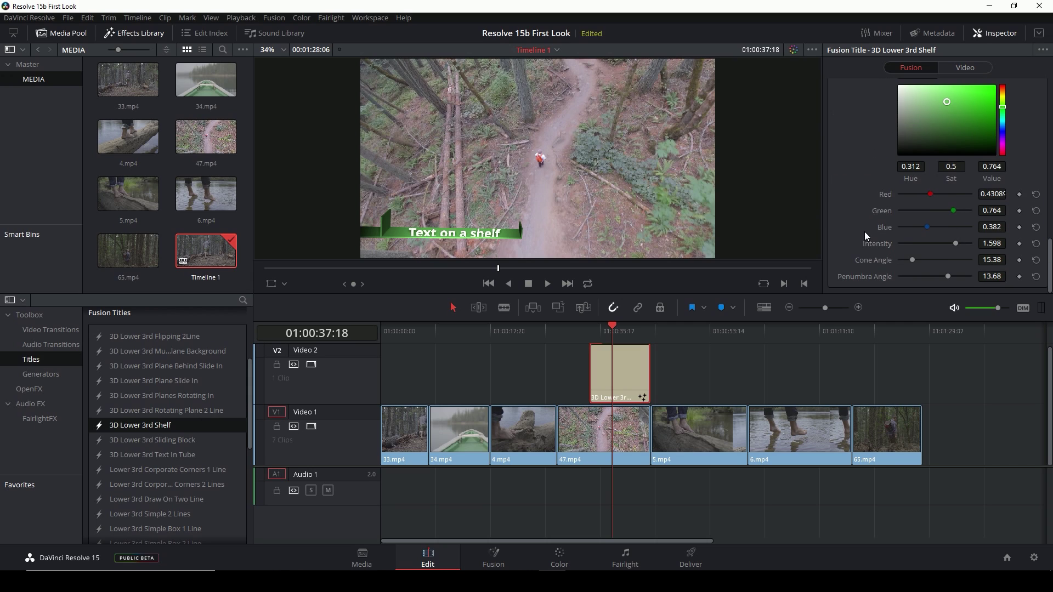
{"action": "left_click_drag", "start_coordinate": [956, 244], "coordinate": [927, 259]}
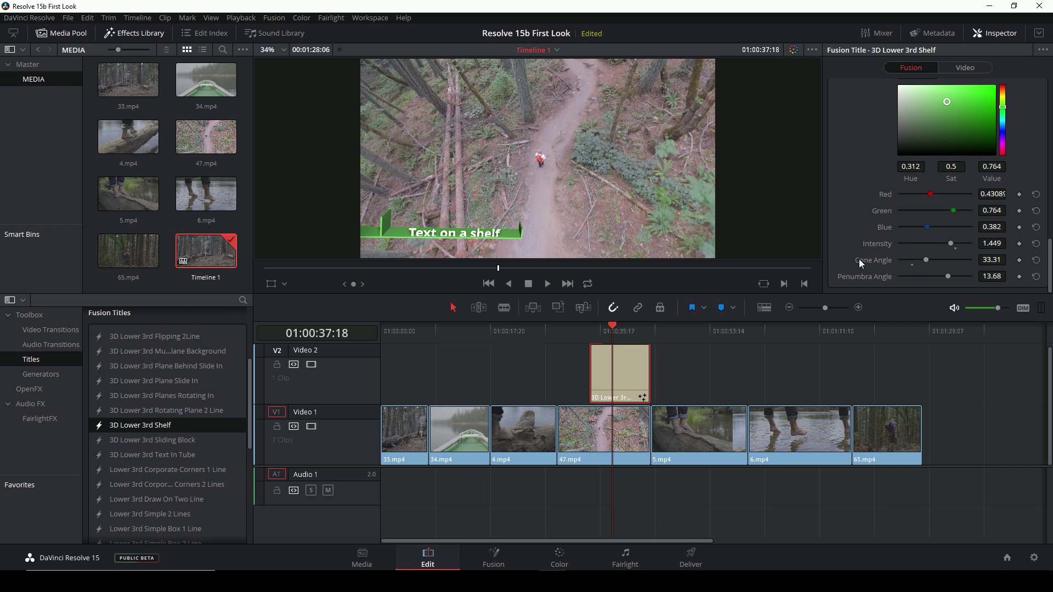
- Replace the shelf title's styled text with "Some Kind of Forest"
{"action": "left_click", "coordinate": [600, 329]}
{"action": "scroll", "coordinate": [933, 192], "scroll_direction": "up", "scroll_amount": 5}
{"action": "triple_click", "coordinate": [924, 182]}
{"action": "type", "text": "Som"}
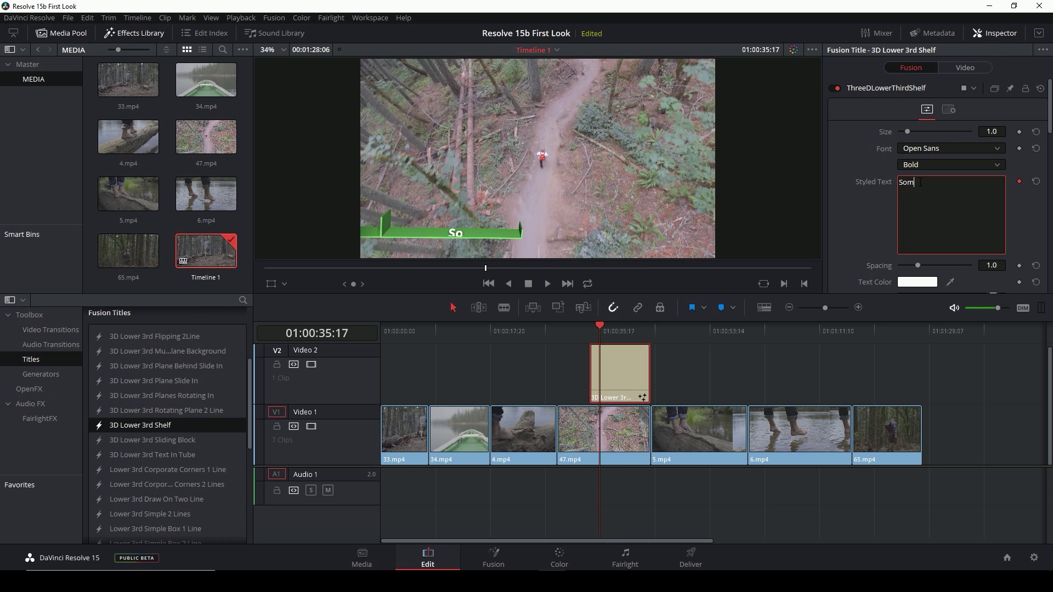
{"action": "type", "text": "e Kind of"}
{"action": "type", "text": " Fr"}
{"action": "type", "text": "orest"}
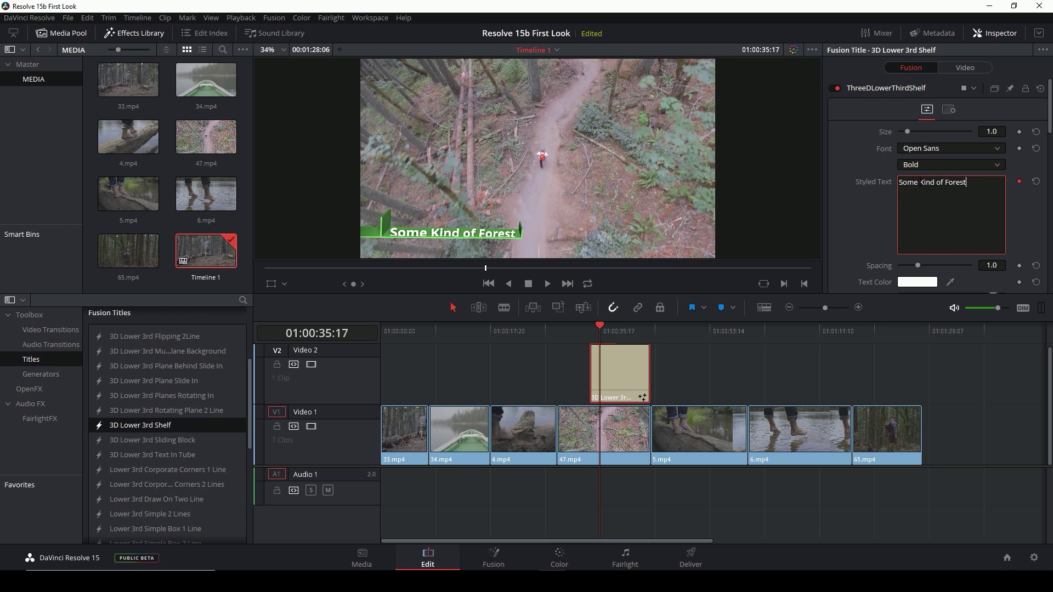
- Play back the customized shelf title and ripple-delete it from Video 2
{"action": "left_click", "coordinate": [687, 353]}
{"action": "left_click", "coordinate": [592, 331]}
{"action": "key", "text": "space"}
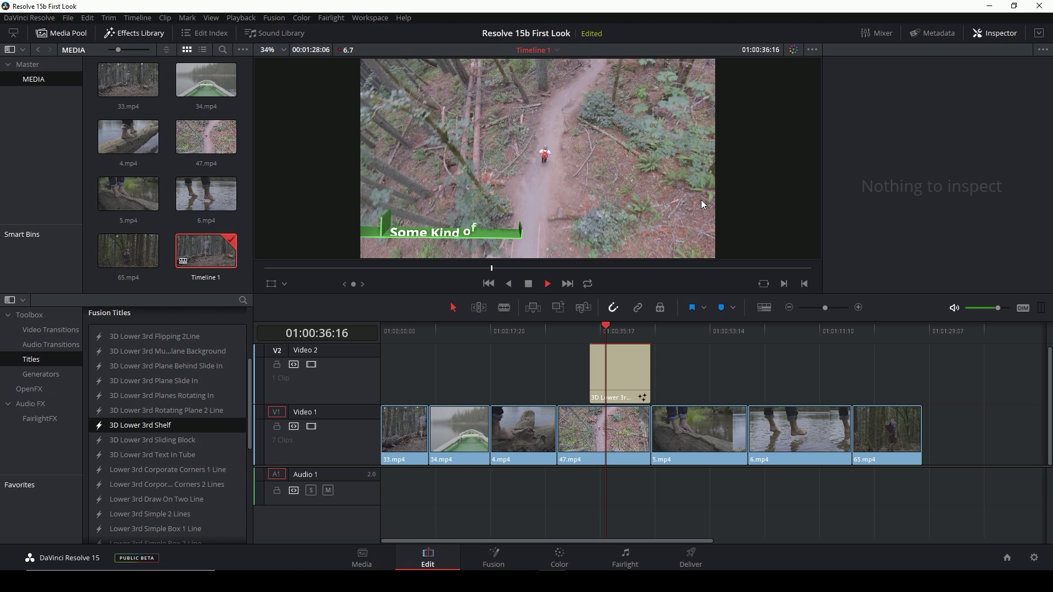
{"action": "key", "text": "space"}
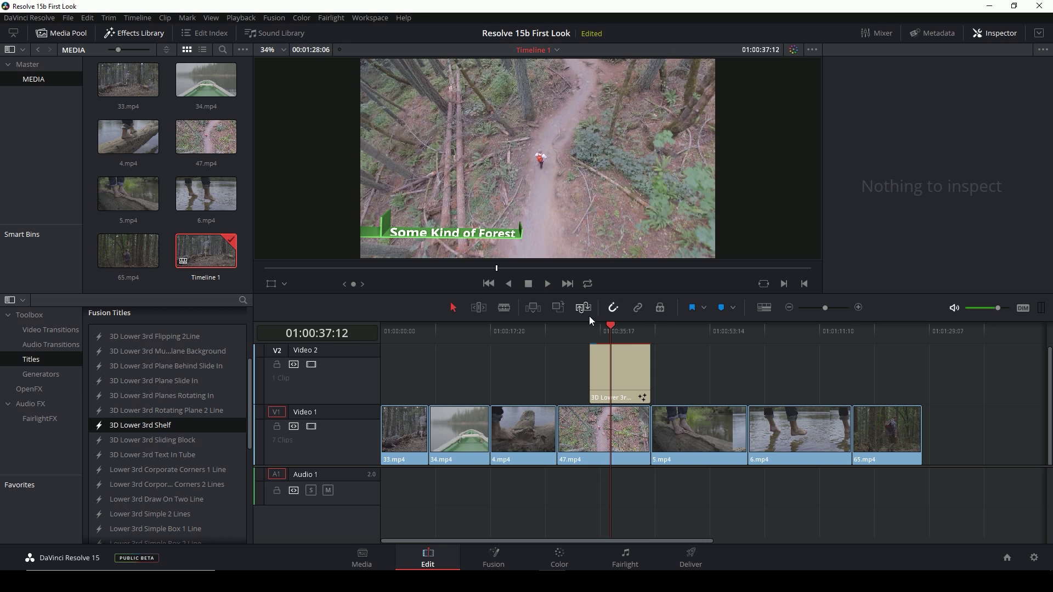
{"action": "left_click", "coordinate": [606, 377]}
{"action": "key", "text": "Delete"}
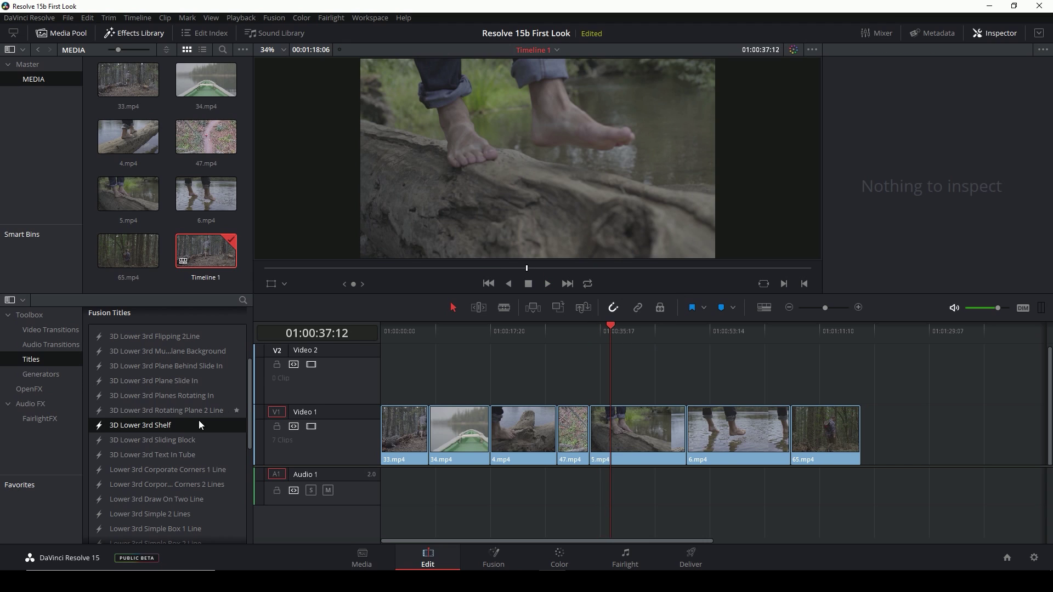
- Add the 3D Lower 3rd Flipping 2Line title on Video 2 at the start of 5.mp4 and preview it
{"action": "scroll", "coordinate": [203, 425], "scroll_direction": "up", "scroll_amount": 3}
{"action": "left_click", "coordinate": [159, 405]}
{"action": "mouse_move", "coordinate": [607, 396]}
{"action": "left_mouse_down"}
{"action": "mouse_move", "coordinate": [586, 387]}
{"action": "mouse_move", "coordinate": [595, 391]}
{"action": "left_mouse_up"}
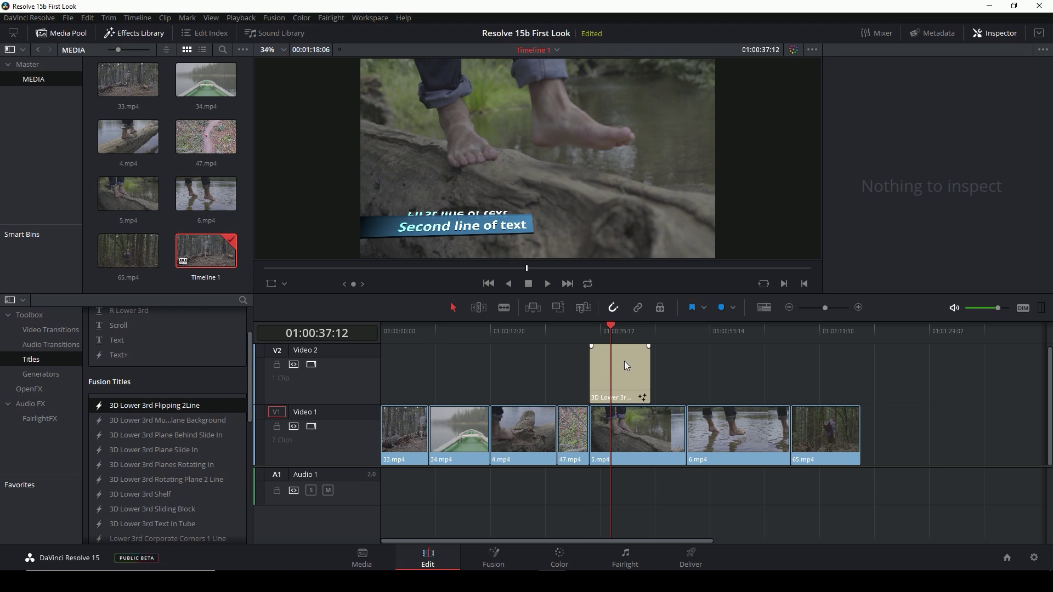
{"action": "key", "text": "space"}
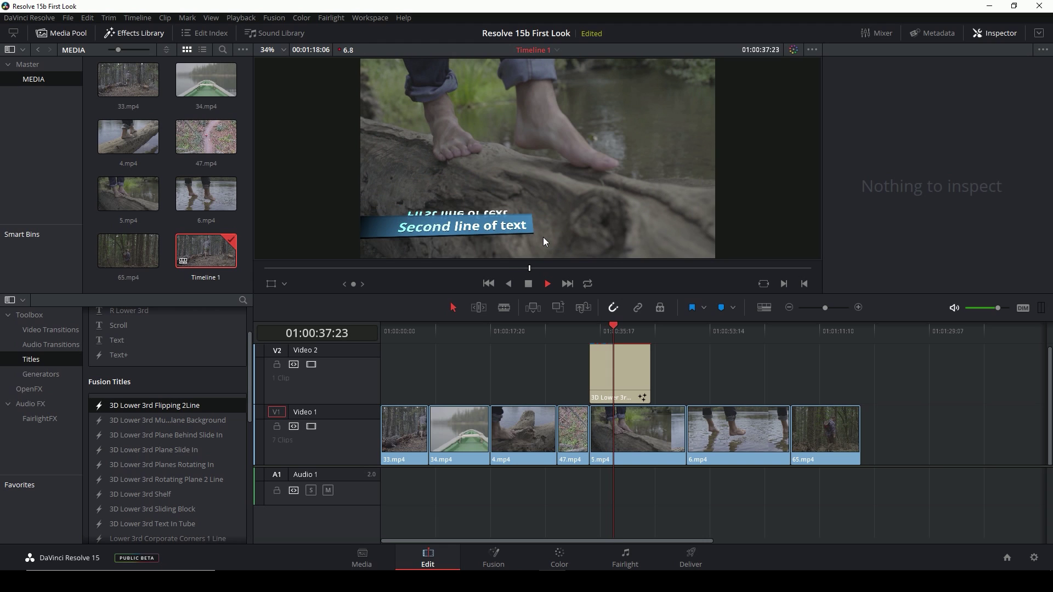
- Remove the flipping title from Video 2 and place the Lower 3rd Simple 2 Lines title there at the start of 5.mp4
{"action": "left_click", "coordinate": [623, 354]}
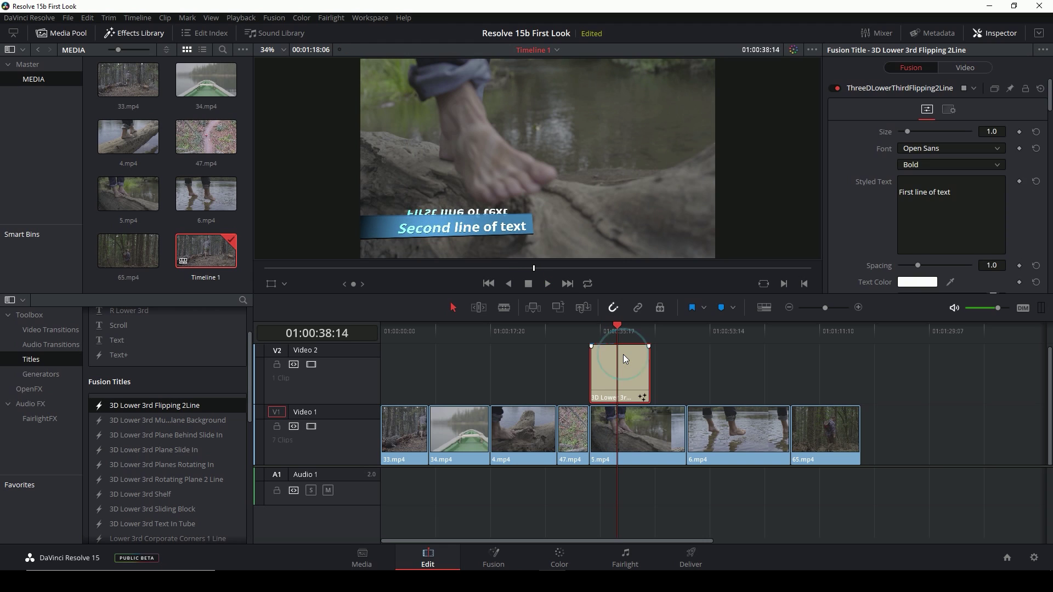
{"action": "key", "text": "Delete"}
{"action": "scroll", "coordinate": [175, 440], "scroll_direction": "down", "scroll_amount": 5}
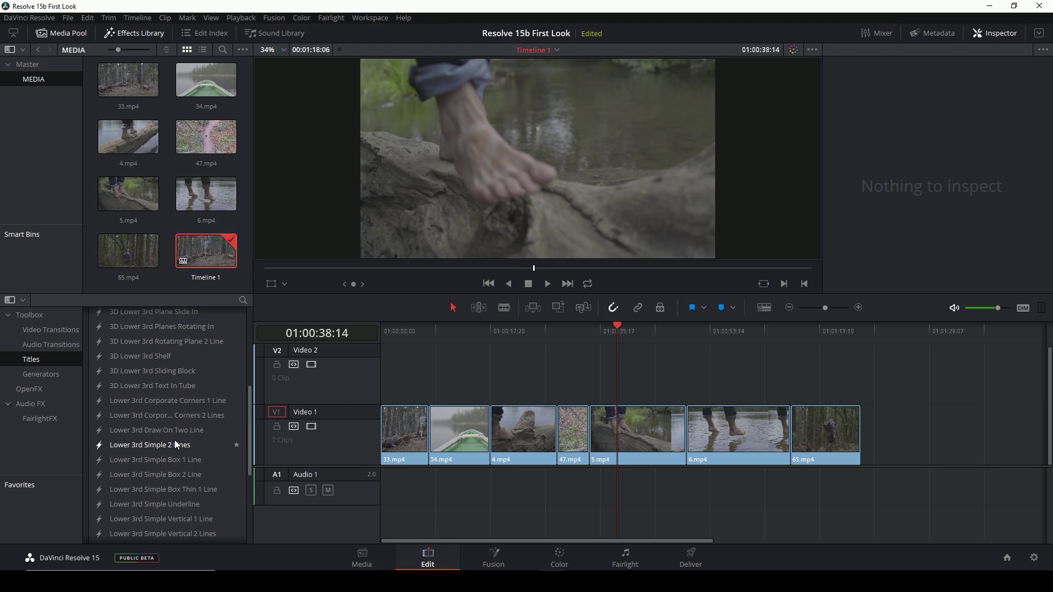
{"action": "left_click_drag", "start_coordinate": [164, 447], "coordinate": [613, 376]}
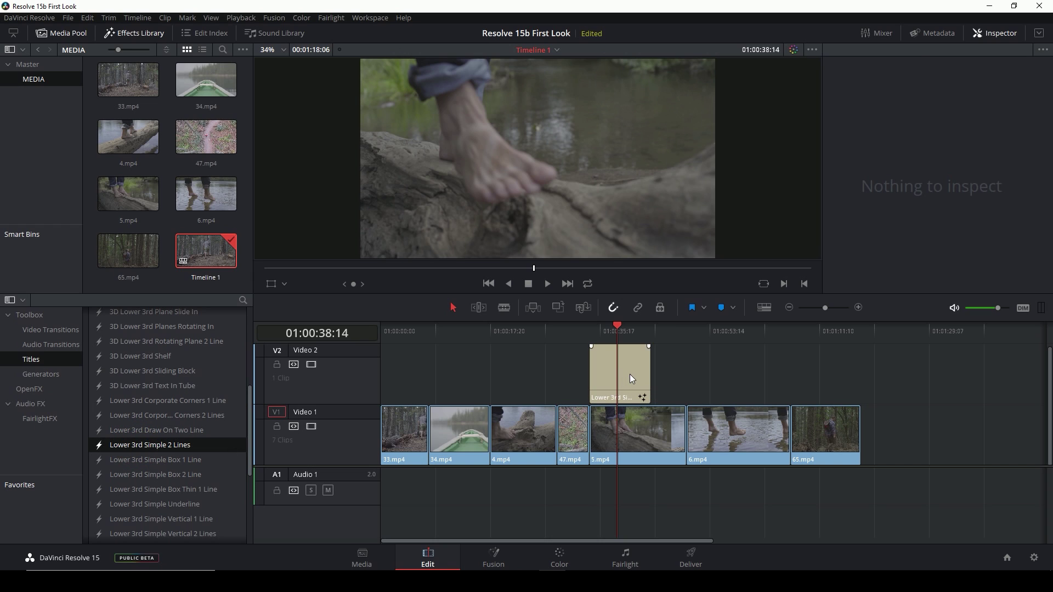
- Review the Lower 3rd Simple 2 Lines title's text settings at 01:00:36:10 and delete the title from Video 2
{"action": "left_click", "coordinate": [636, 383]}
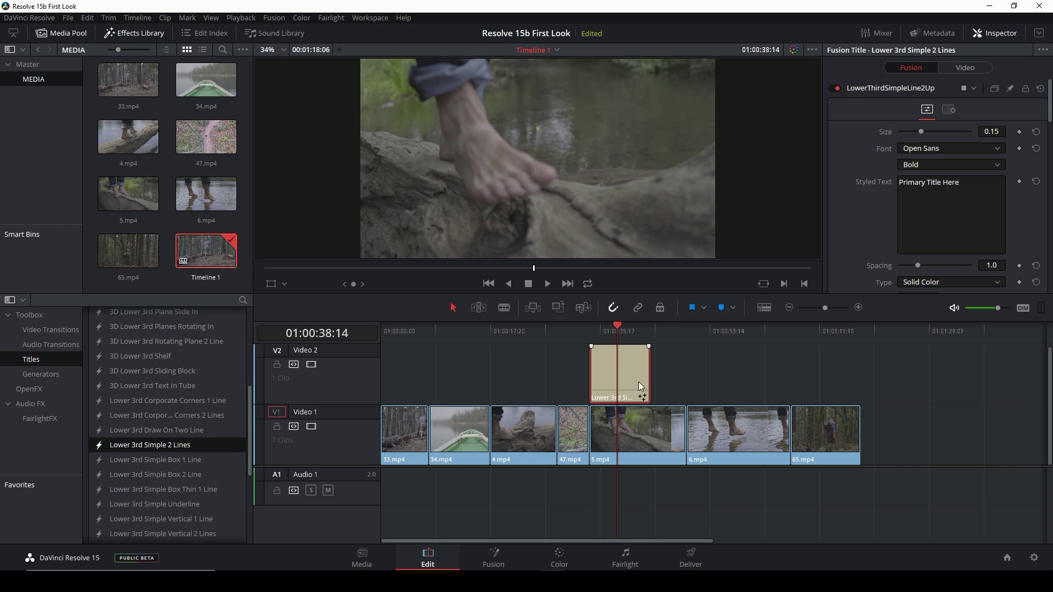
{"action": "left_click", "coordinate": [604, 329]}
{"action": "scroll", "coordinate": [870, 219], "scroll_direction": "down", "scroll_amount": 10}
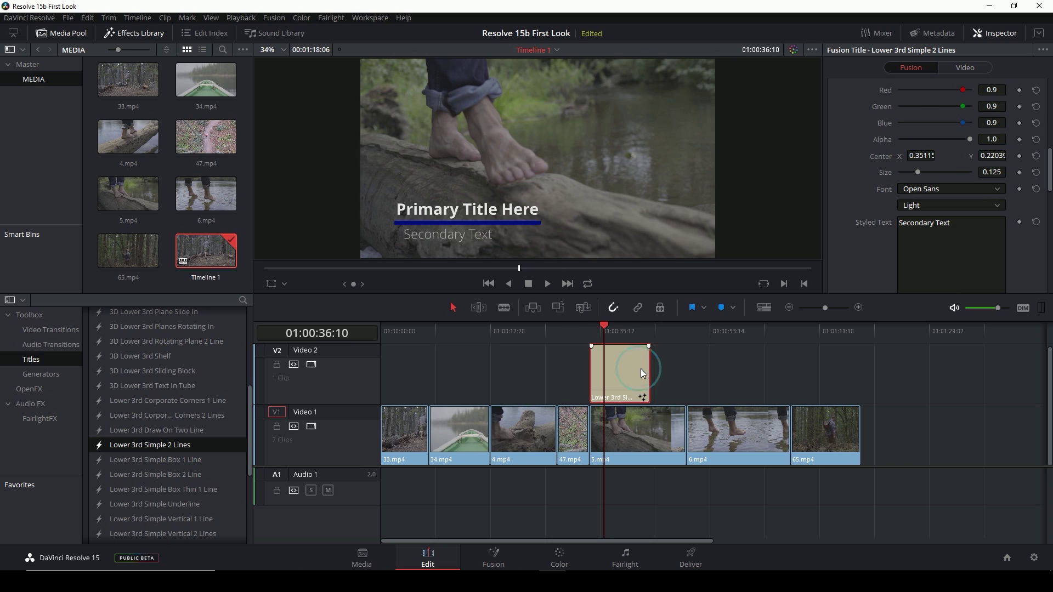
{"action": "key", "text": "Delete"}
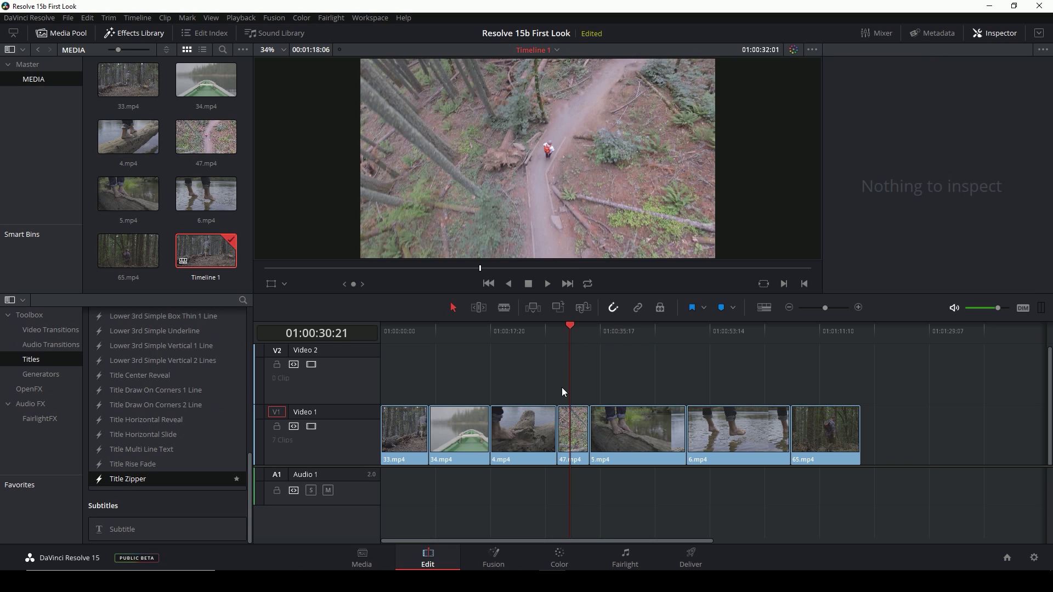
- Try the Title Zipper title on Video 2 trimmed to the length of 47.mp4, preview it, and delete it
{"action": "left_click_drag", "start_coordinate": [562, 392], "coordinate": [557, 390]}
{"action": "left_click_drag", "start_coordinate": [615, 377], "coordinate": [589, 377]}
{"action": "left_click", "coordinate": [558, 329]}
{"action": "key", "text": "space"}
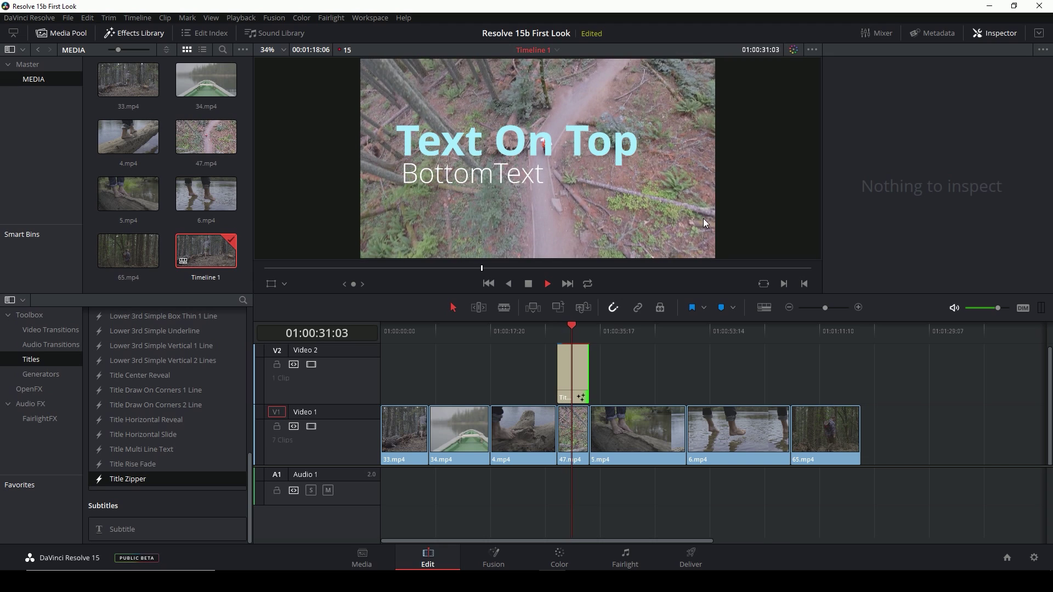
{"action": "key", "text": "space"}
{"action": "left_click", "coordinate": [568, 331]}
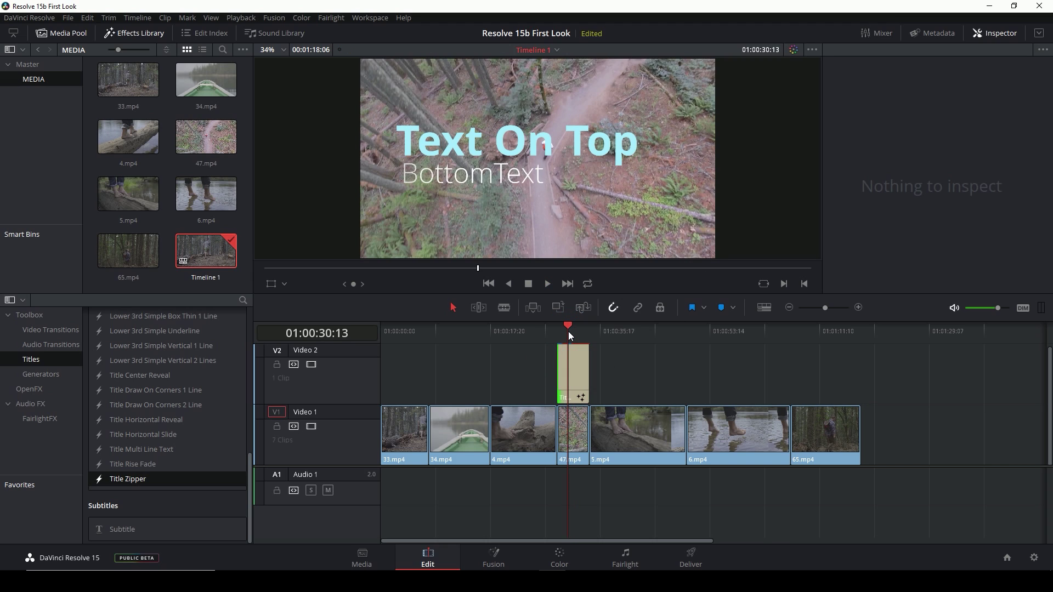
{"action": "left_click", "coordinate": [567, 353]}
{"action": "key", "text": "Delete"}
- Play back part of 34.mp4 and place the basic Text title above it on Video 2
{"action": "scroll", "coordinate": [167, 431], "scroll_direction": "up", "scroll_amount": 10}
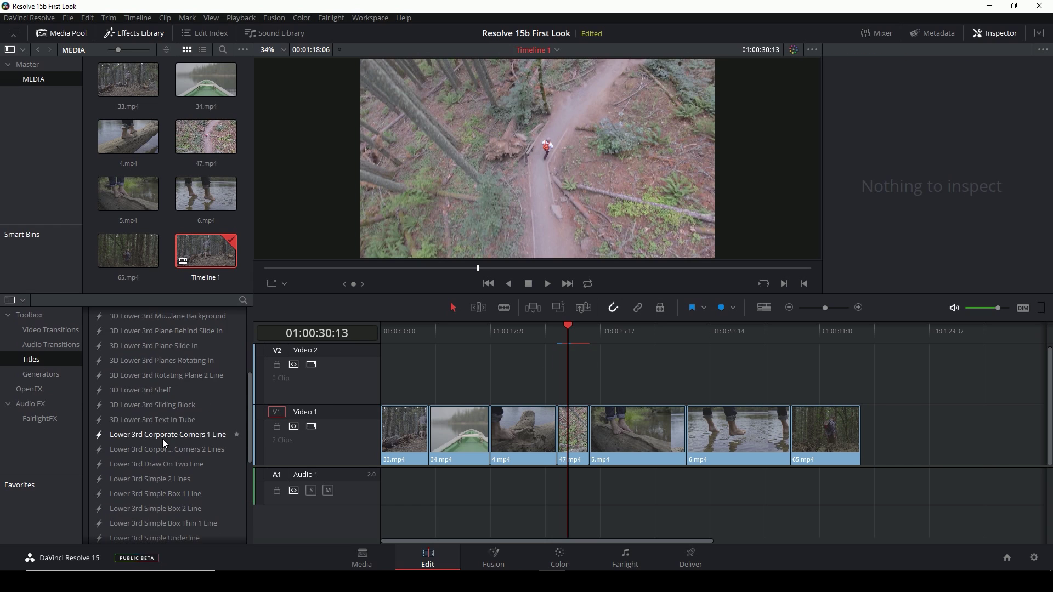
{"action": "left_click", "coordinate": [626, 329]}
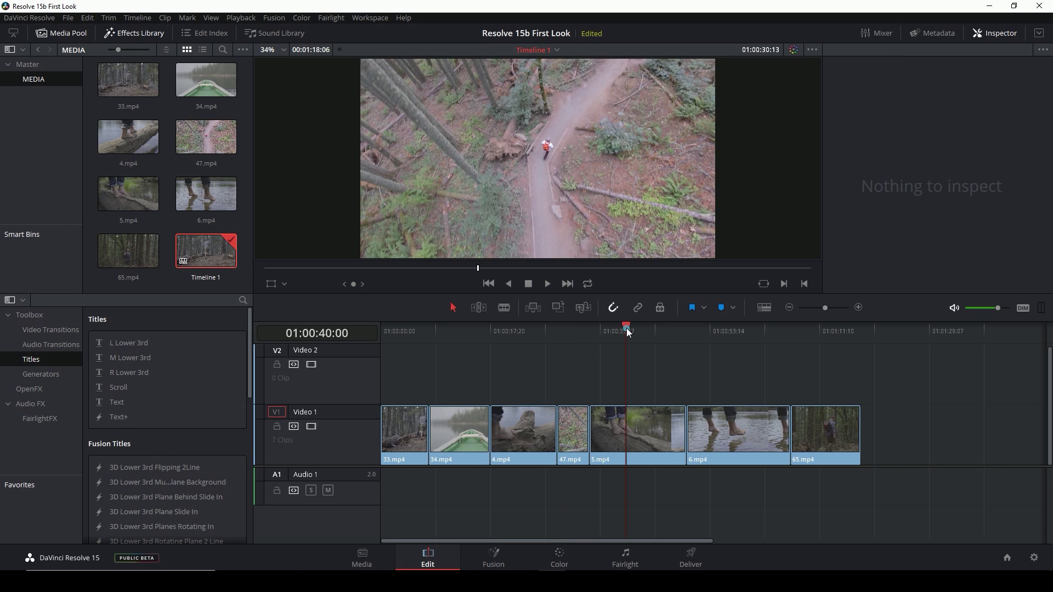
{"action": "left_click", "coordinate": [524, 330]}
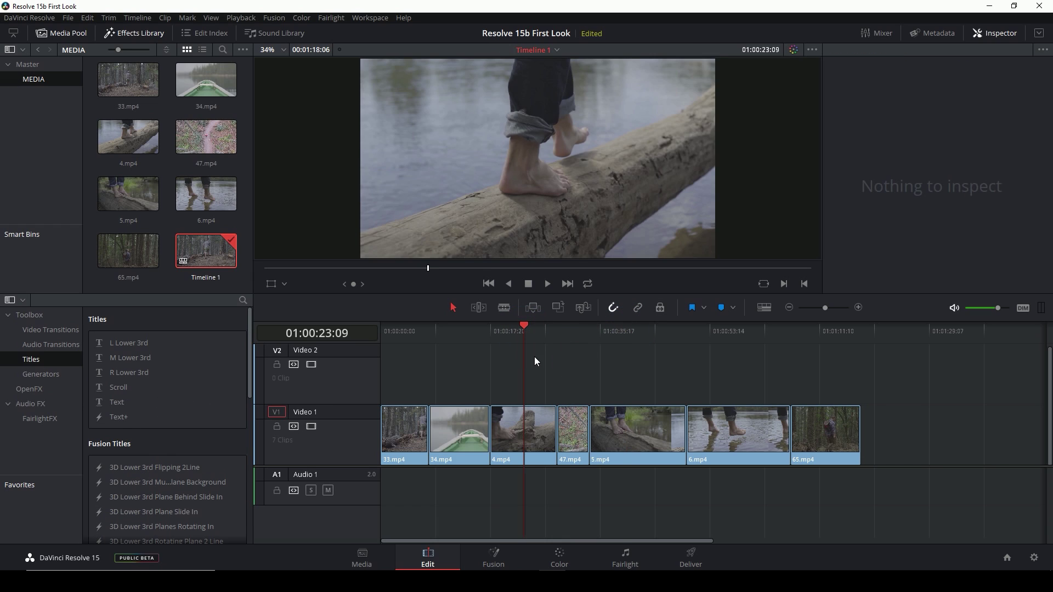
{"action": "left_click", "coordinate": [464, 330]}
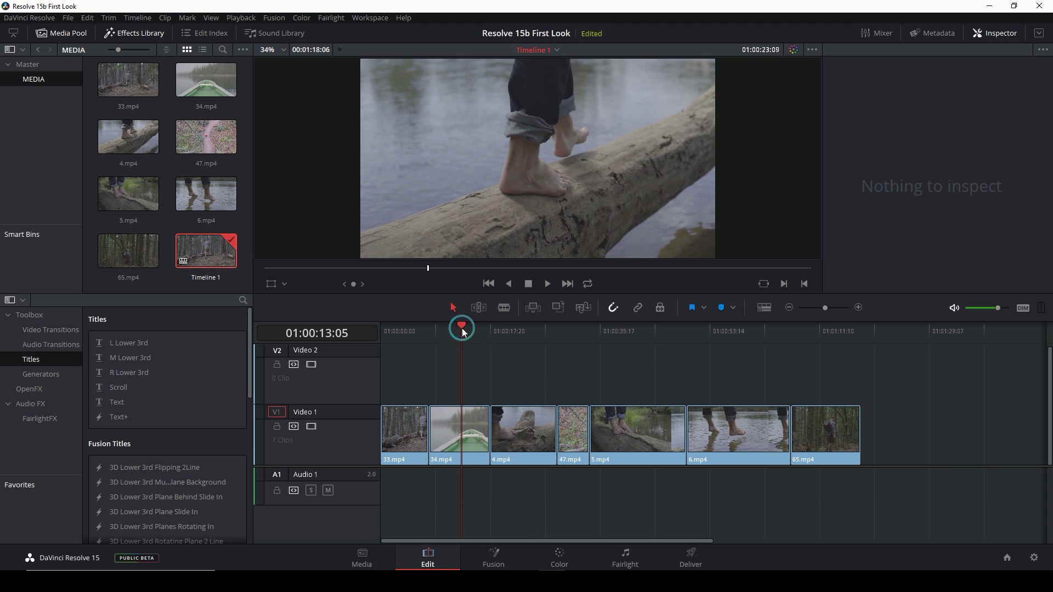
{"action": "key", "text": "space"}
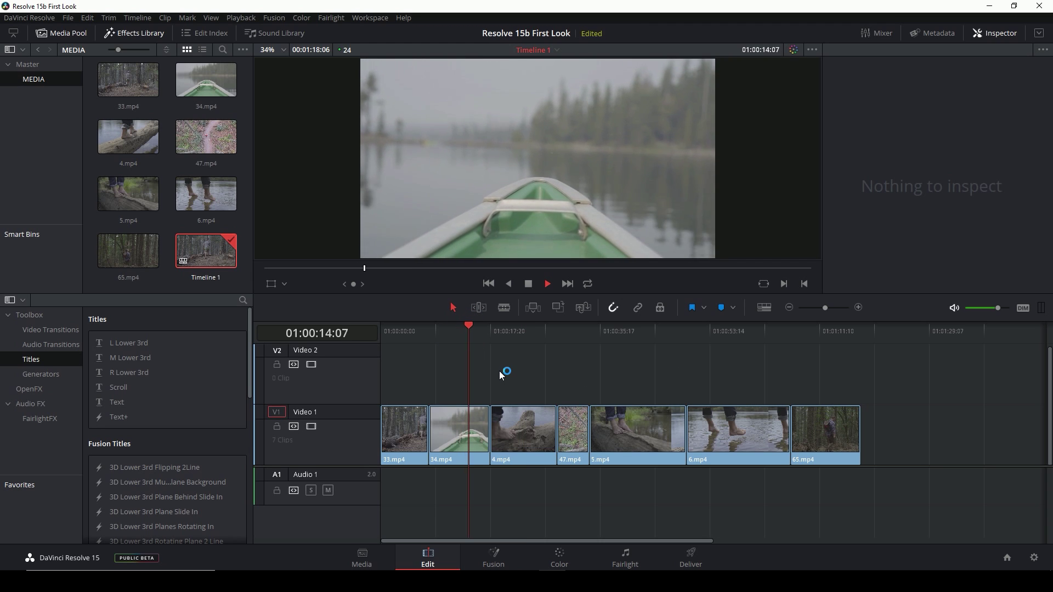
{"action": "key", "text": "space"}
{"action": "left_click_drag", "start_coordinate": [117, 402], "coordinate": [460, 389]}
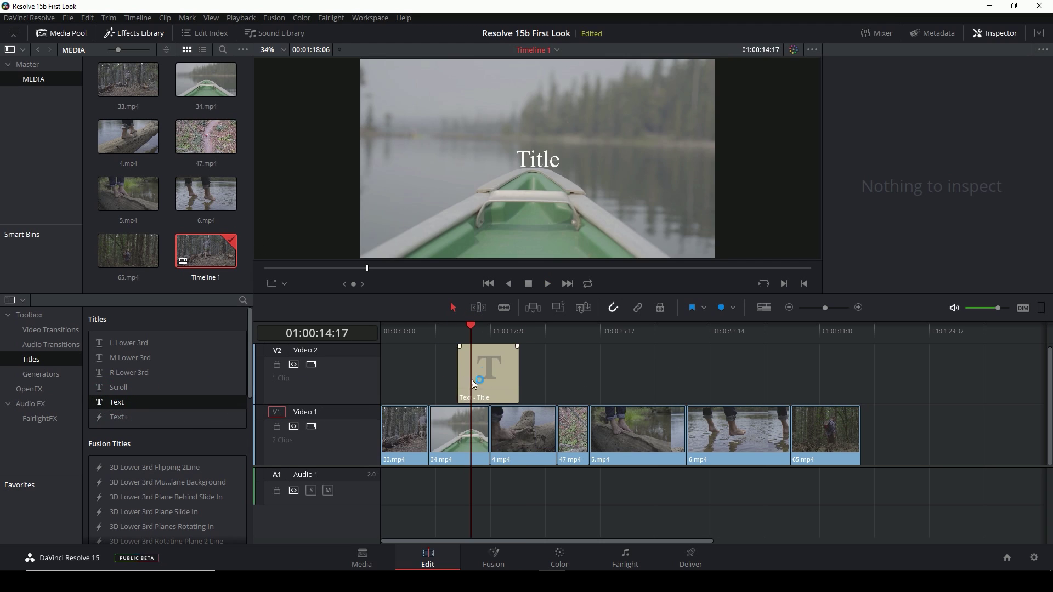
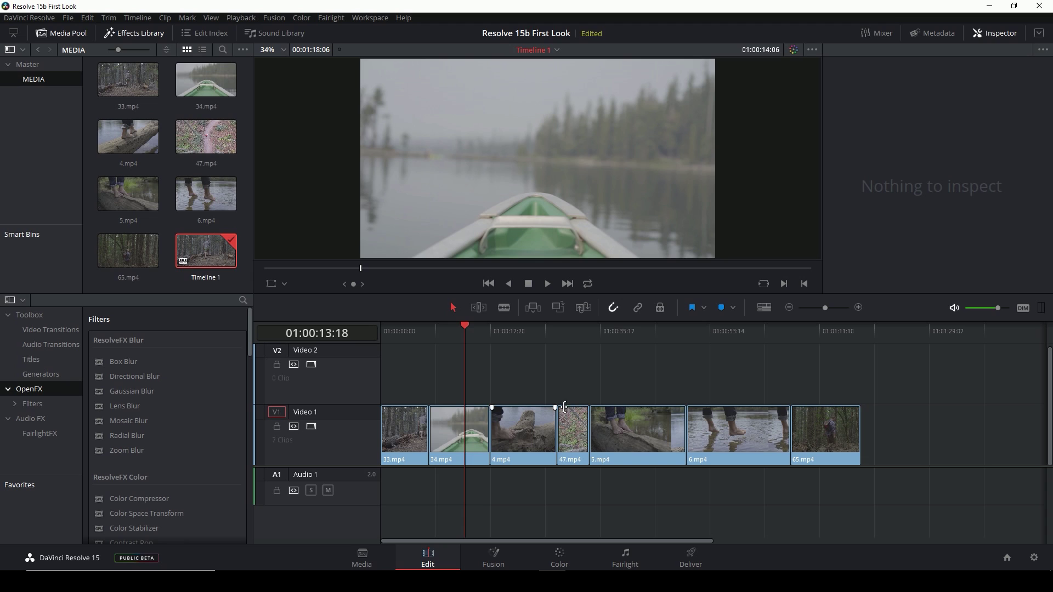
- Open 34.mp4 on the Fusion page, scrub to frame 73, and compare the node view with the Color page
{"action": "left_click", "coordinate": [494, 559]}
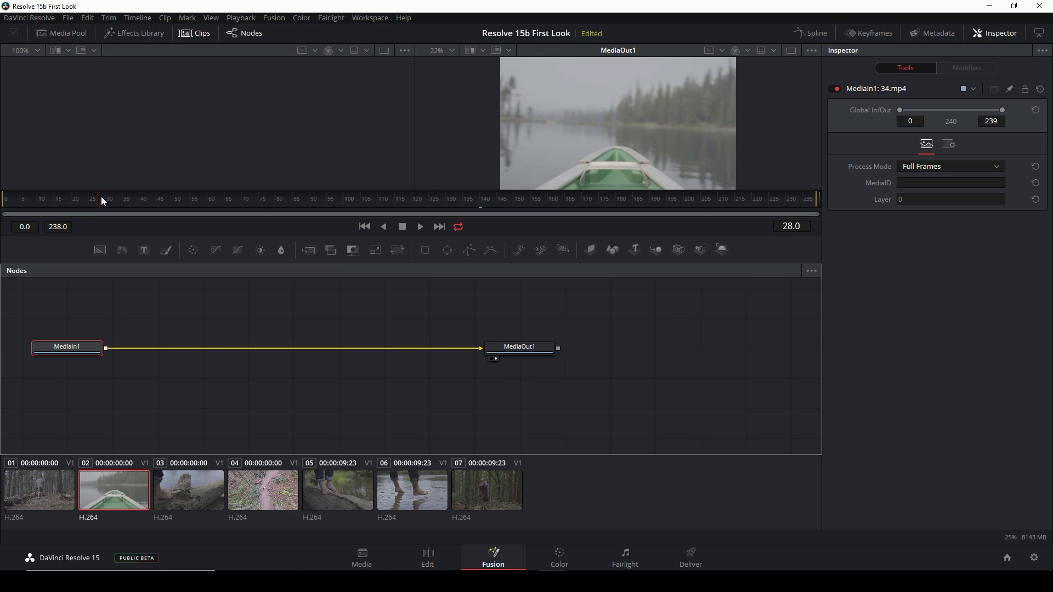
{"action": "left_click_drag", "start_coordinate": [101, 199], "coordinate": [255, 198]}
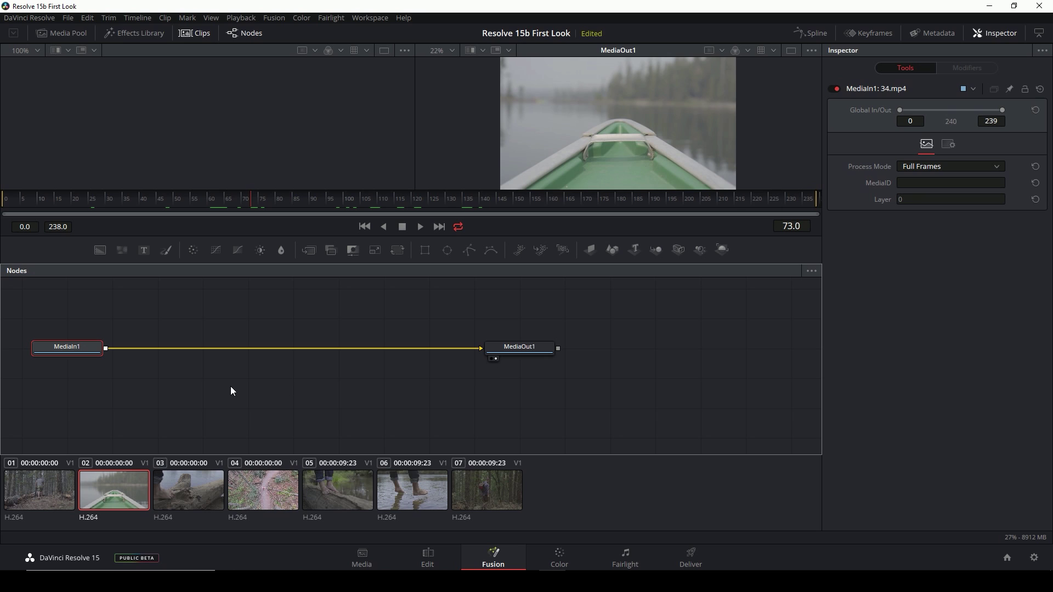
{"action": "left_click", "coordinate": [560, 557]}
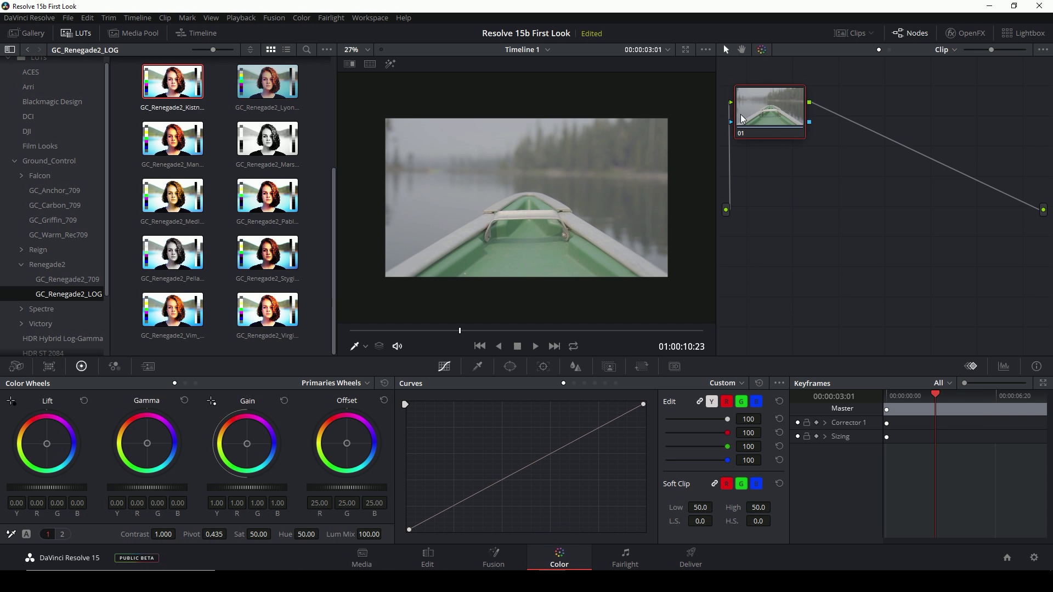
{"action": "key", "text": "shift+5"}
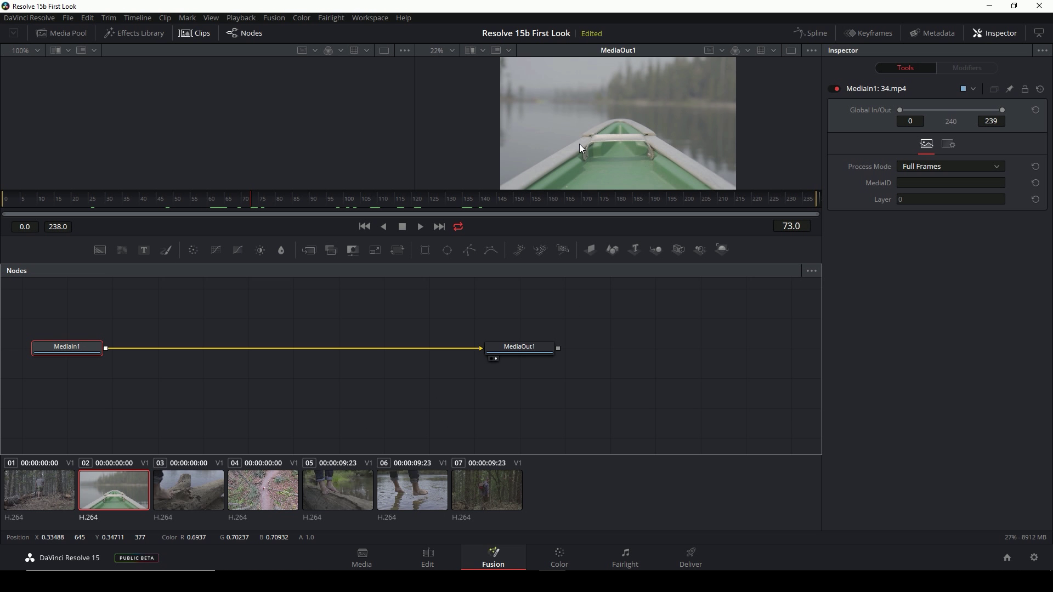
- Move the MediaOut1 node farther from MediaIn1 and inspect the settings of both nodes
{"action": "left_click_drag", "start_coordinate": [518, 354], "coordinate": [665, 350]}
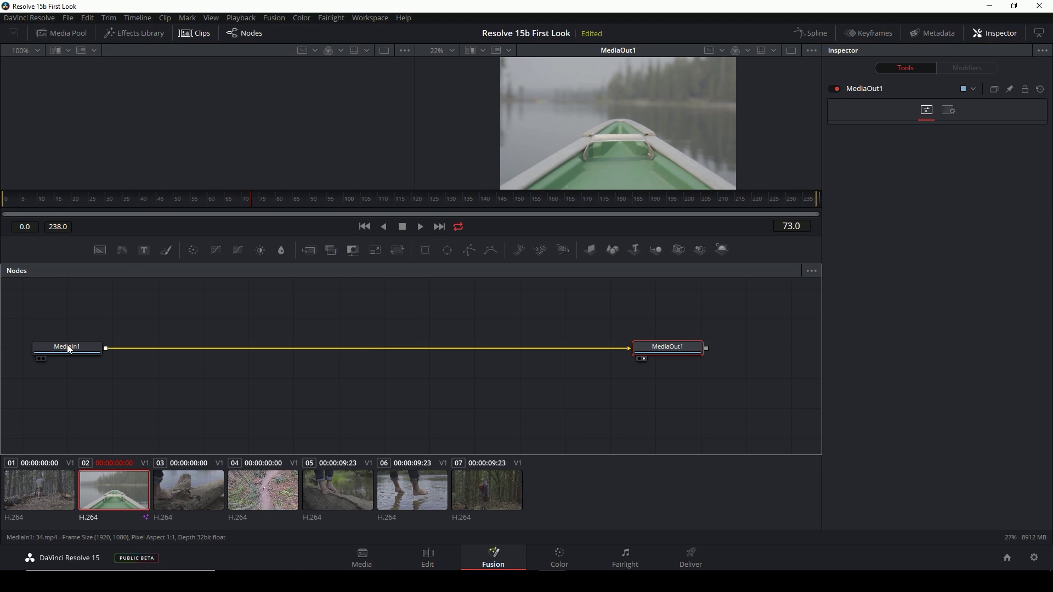
{"action": "left_click", "coordinate": [69, 350]}
{"action": "left_click", "coordinate": [665, 348]}
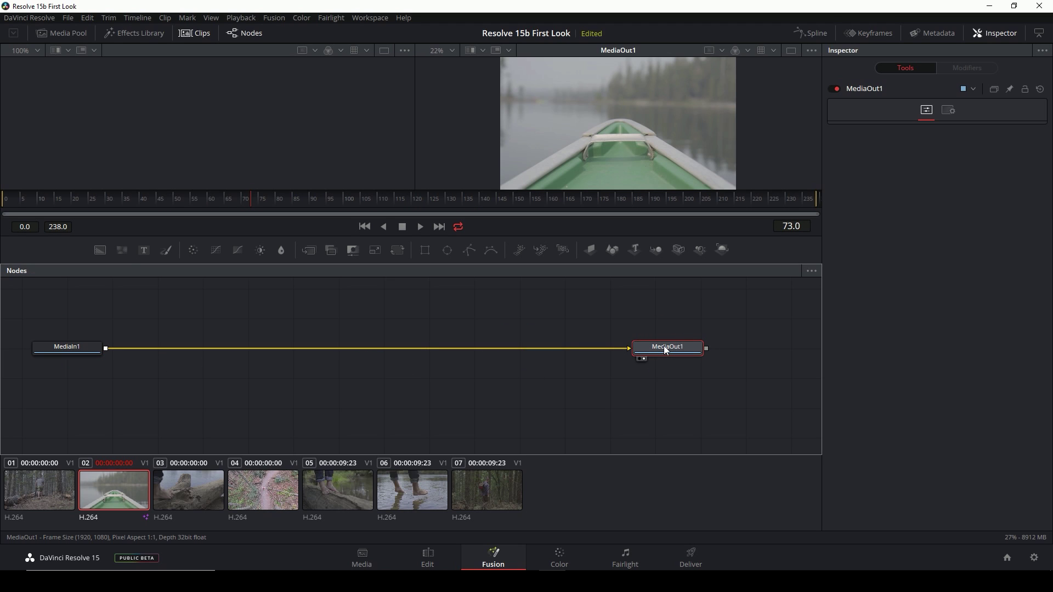
{"action": "left_click", "coordinate": [80, 344]}
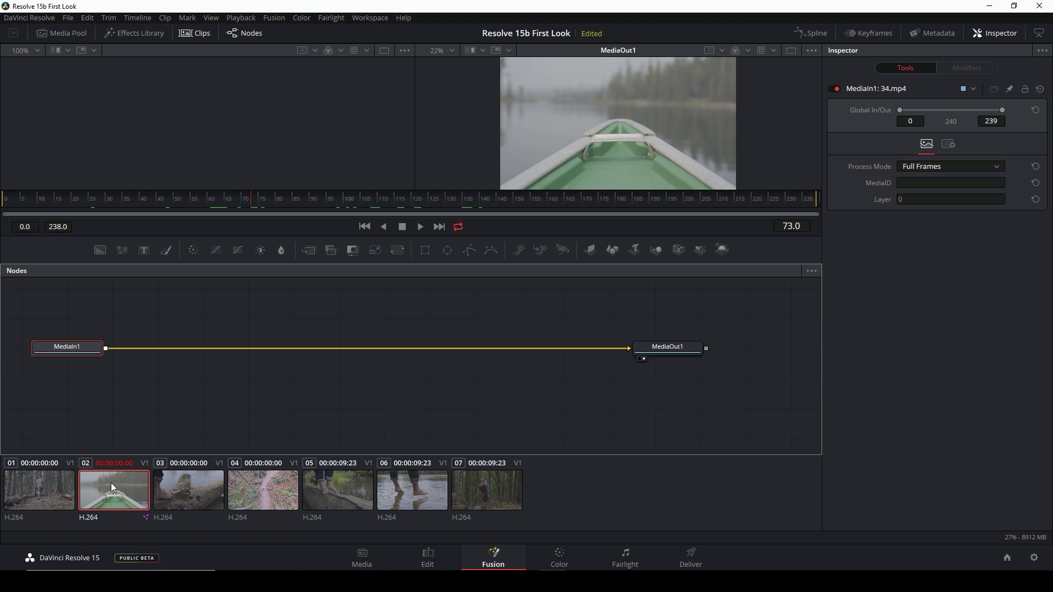
{"action": "left_click", "coordinate": [675, 350]}
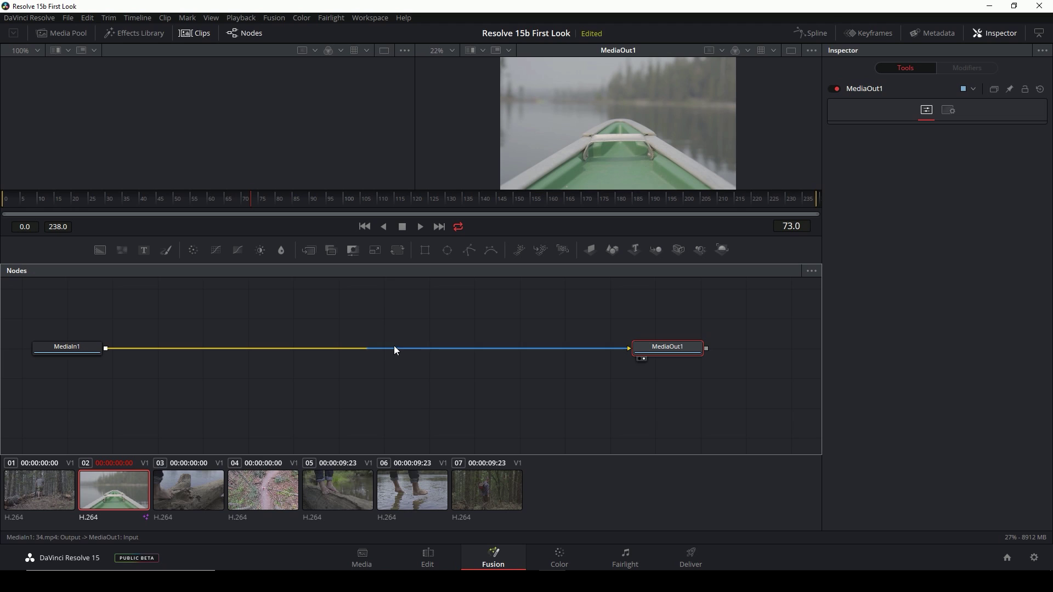
- Add an unconnected Text+ node above the link between MediaIn1 and MediaOut1, undoing its repositioning
{"action": "left_click", "coordinate": [188, 281]}
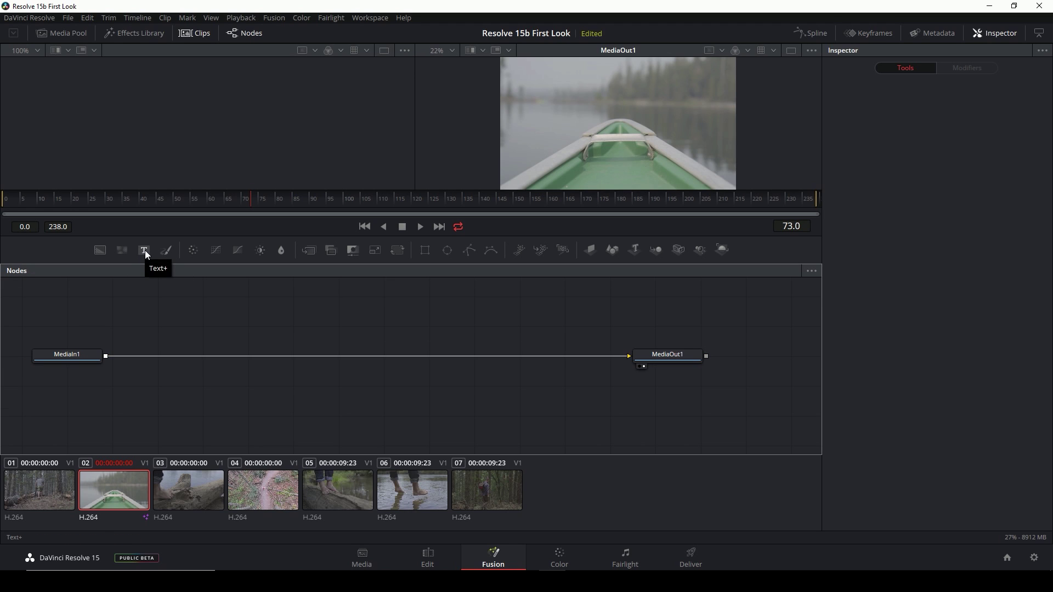
{"action": "left_click", "coordinate": [145, 251]}
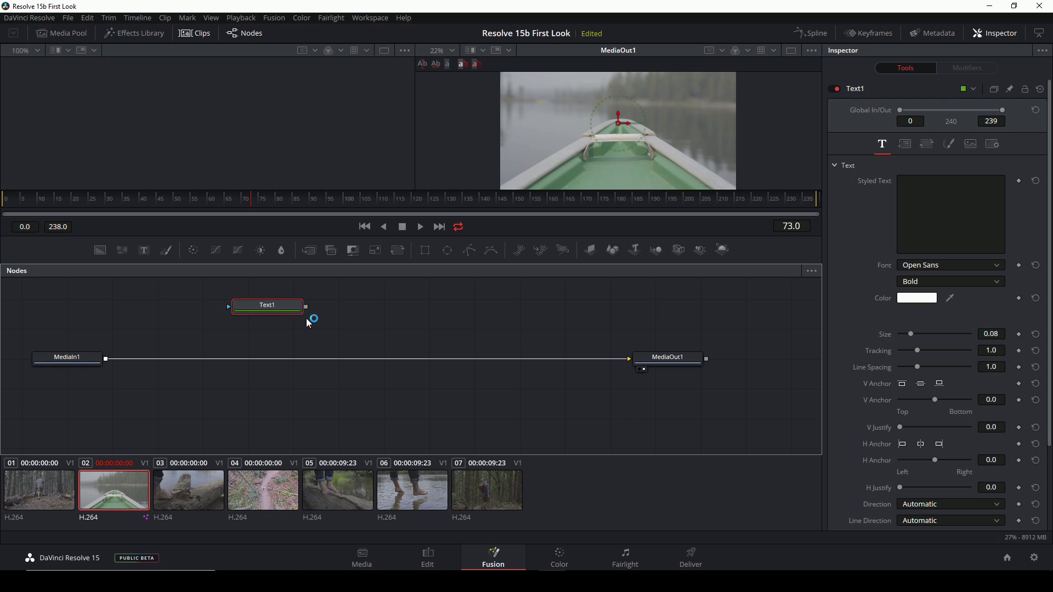
{"action": "left_click_drag", "start_coordinate": [275, 309], "coordinate": [374, 330]}
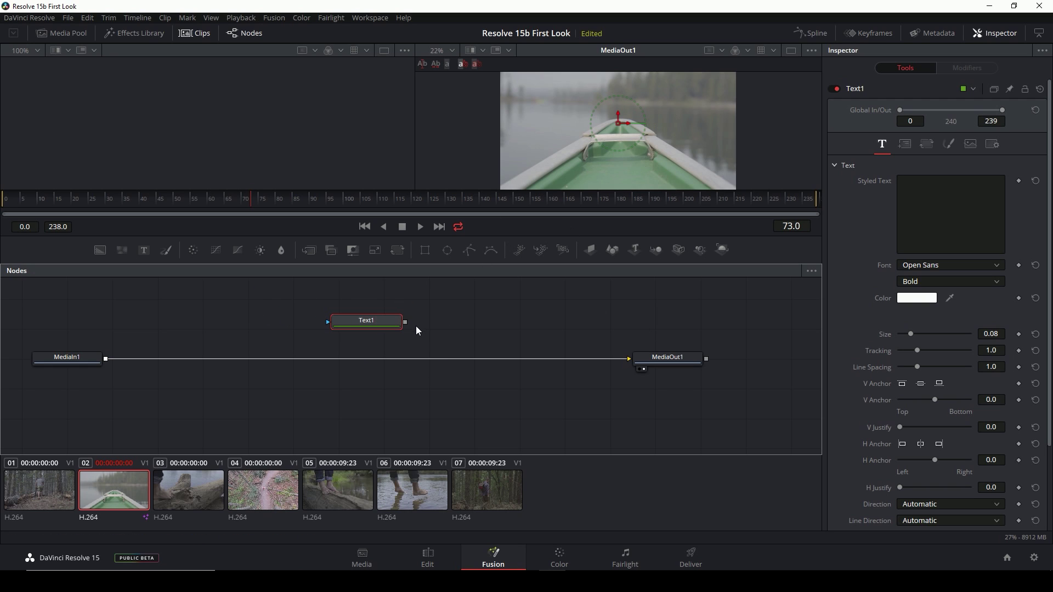
{"action": "key", "text": "ctrl+z"}
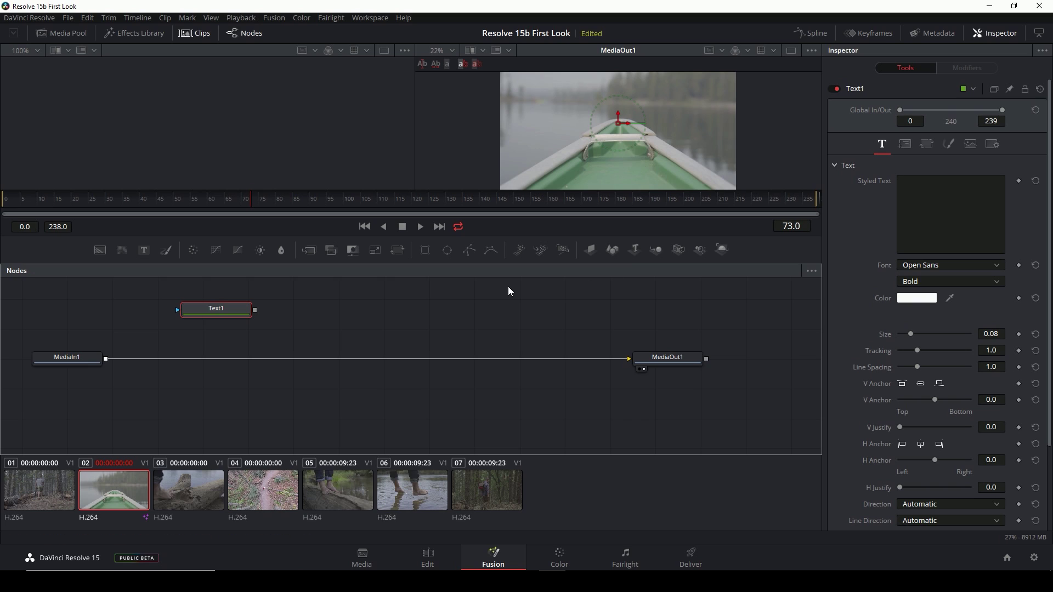
- Add a Merge node that combines Text1 over MediaIn1 and feeds its output into MediaOut1
{"action": "left_click", "coordinate": [309, 251]}
{"action": "left_click_drag", "start_coordinate": [353, 302], "coordinate": [350, 314]}
{"action": "left_click_drag", "start_coordinate": [105, 359], "coordinate": [256, 310]}
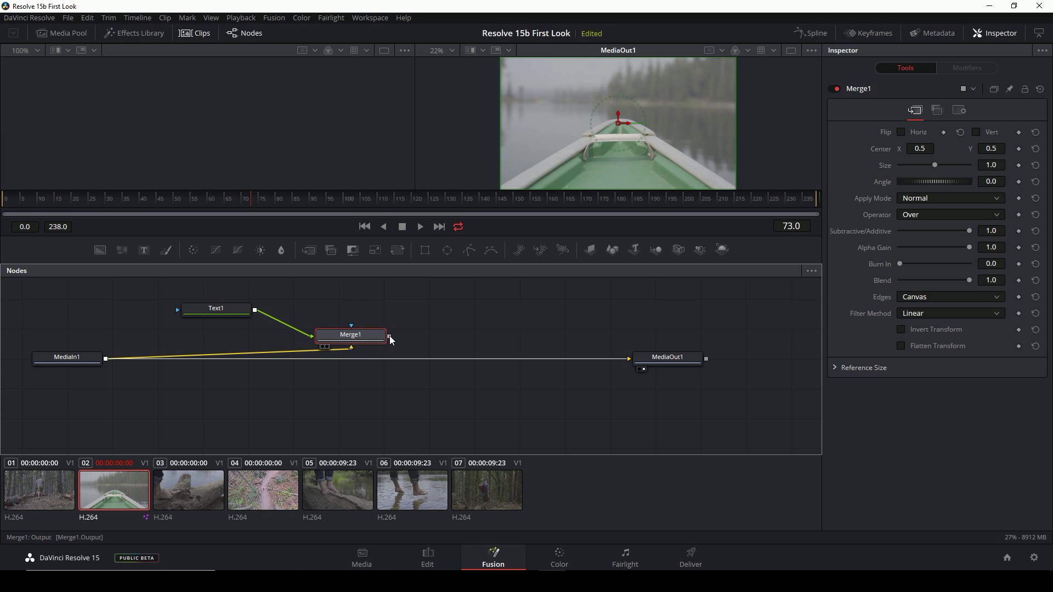
{"action": "left_click_drag", "start_coordinate": [389, 335], "coordinate": [446, 379]}
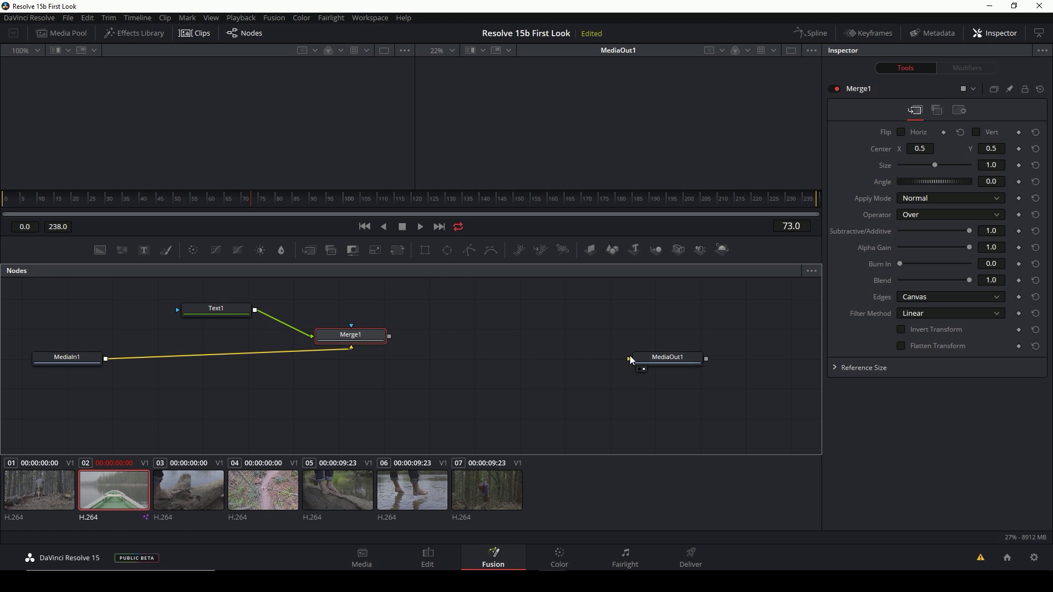
{"action": "left_click_drag", "start_coordinate": [630, 355], "coordinate": [464, 357]}
- Set Text1 to BOAT TIME on two lines in Gotham Bold at size 0.2638, and move Merge1 closer to MediaOut1
{"action": "left_click", "coordinate": [216, 308]}
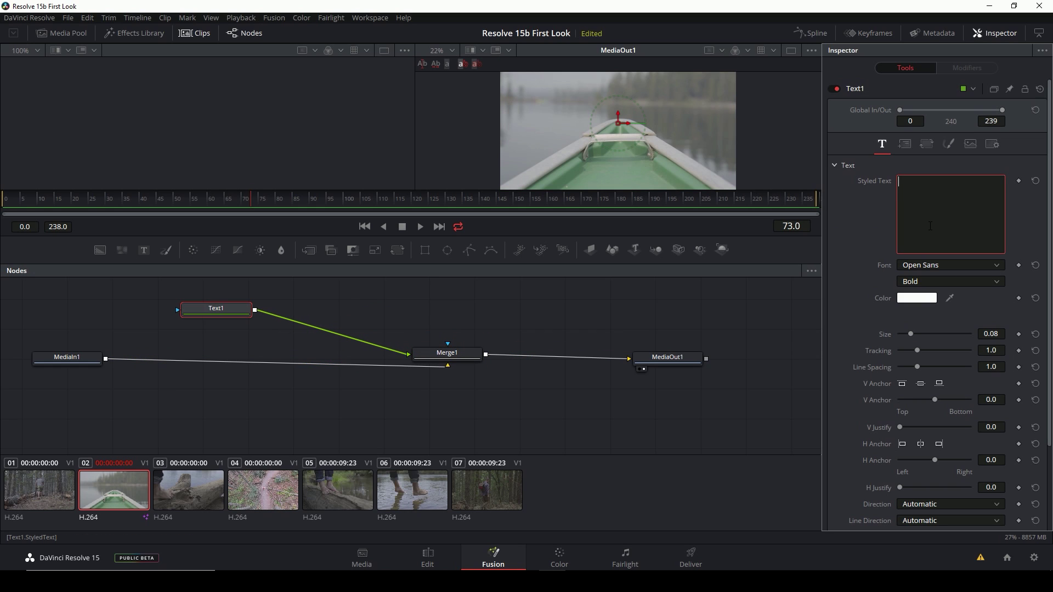
{"action": "left_click", "coordinate": [930, 226]}
{"action": "type", "text": "BOAT"}
{"action": "key", "text": "Return"}
{"action": "type", "text": "TIME"}
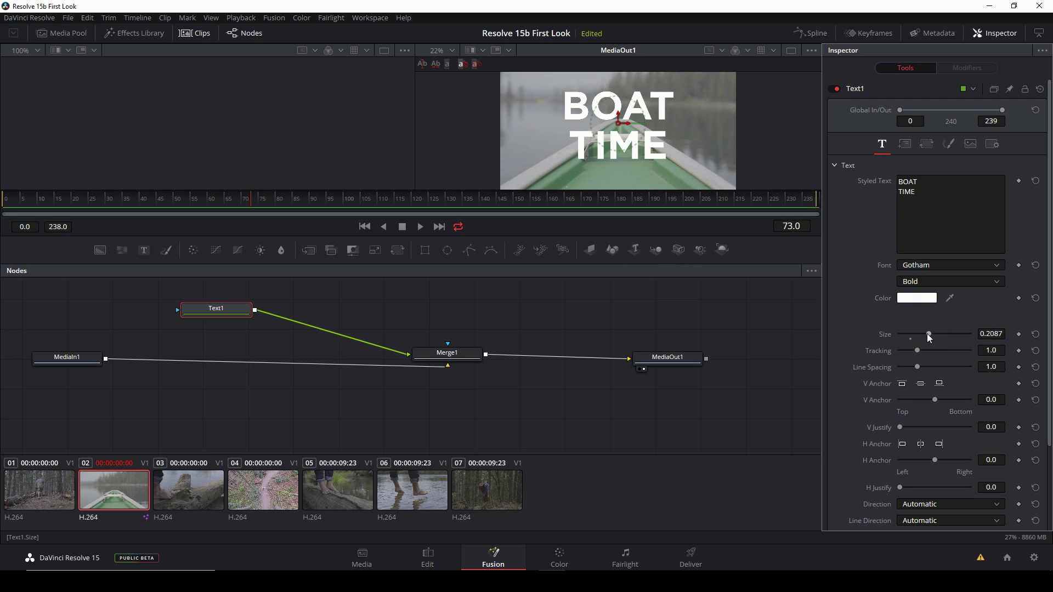
{"action": "left_click_drag", "start_coordinate": [927, 334], "coordinate": [936, 334]}
{"action": "left_click", "coordinate": [425, 208]}
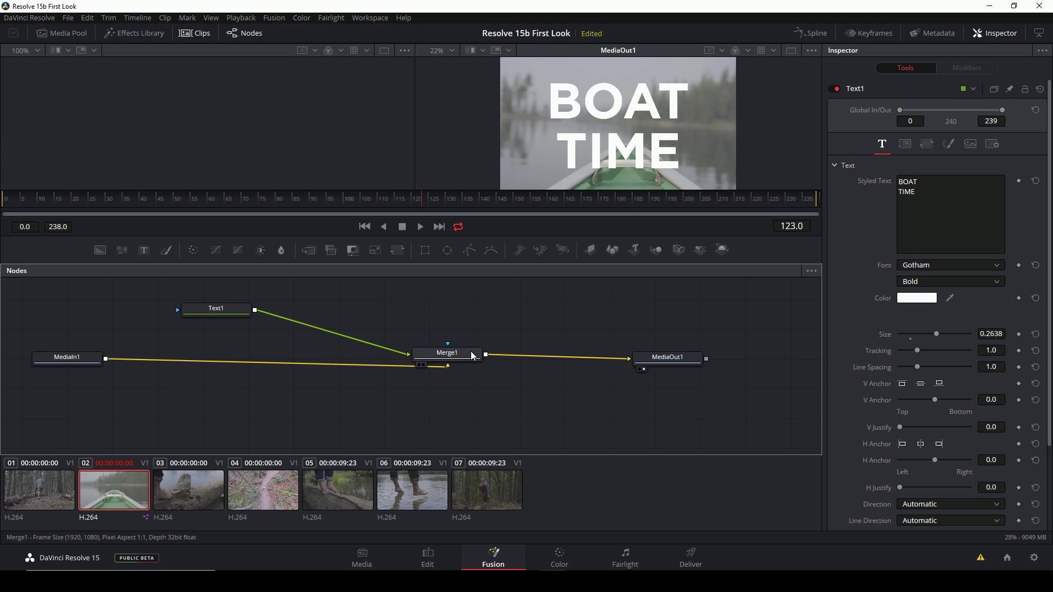
{"action": "left_click_drag", "start_coordinate": [472, 356], "coordinate": [513, 371]}
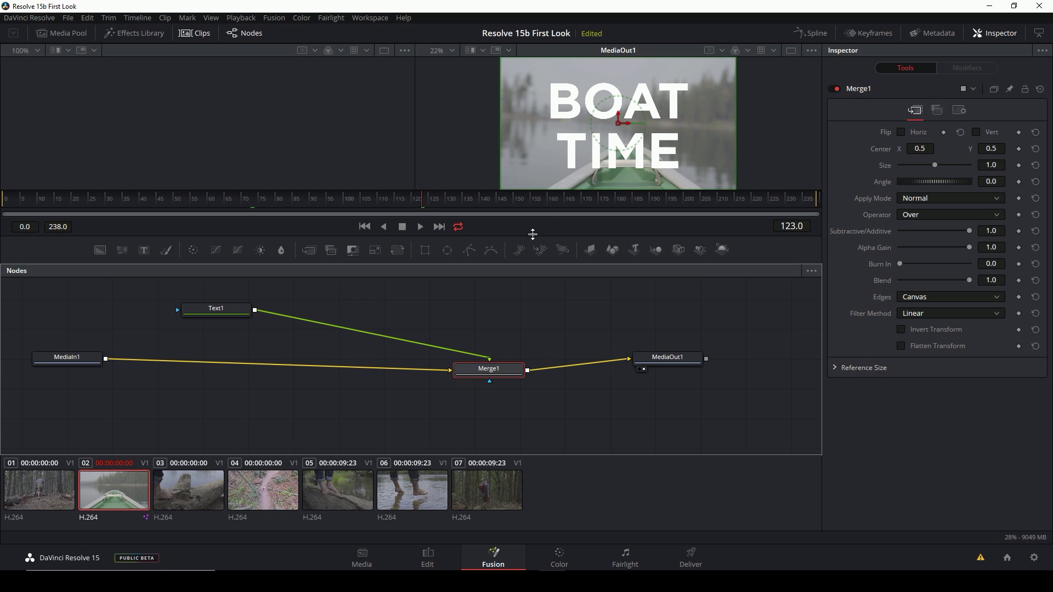
- Insert a Blur node between Text1 and Merge1 and set its blur size to 28.3
{"action": "left_click", "coordinate": [214, 309]}
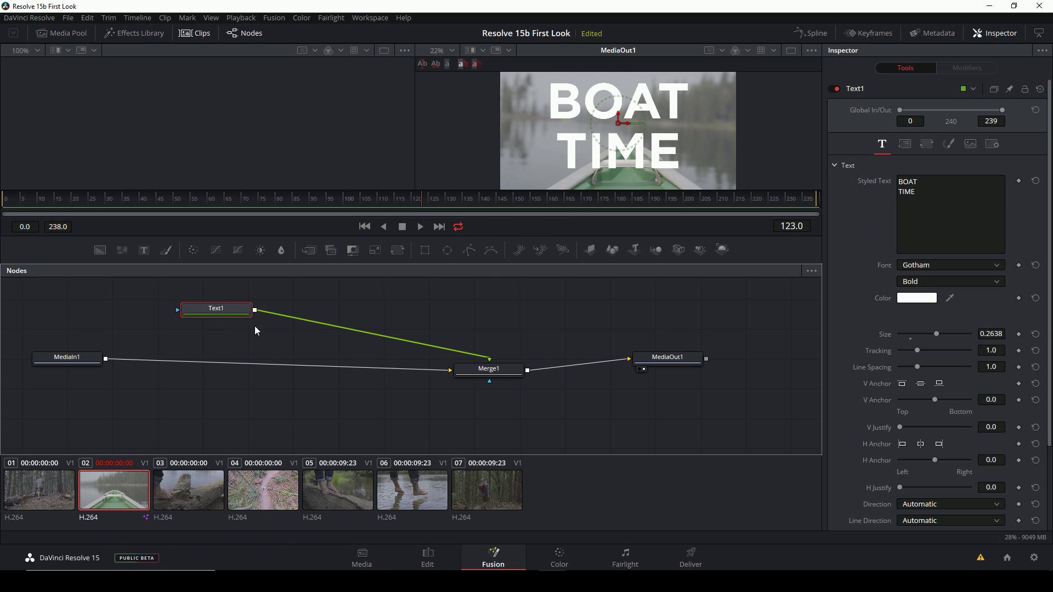
{"action": "left_click", "coordinate": [281, 250]}
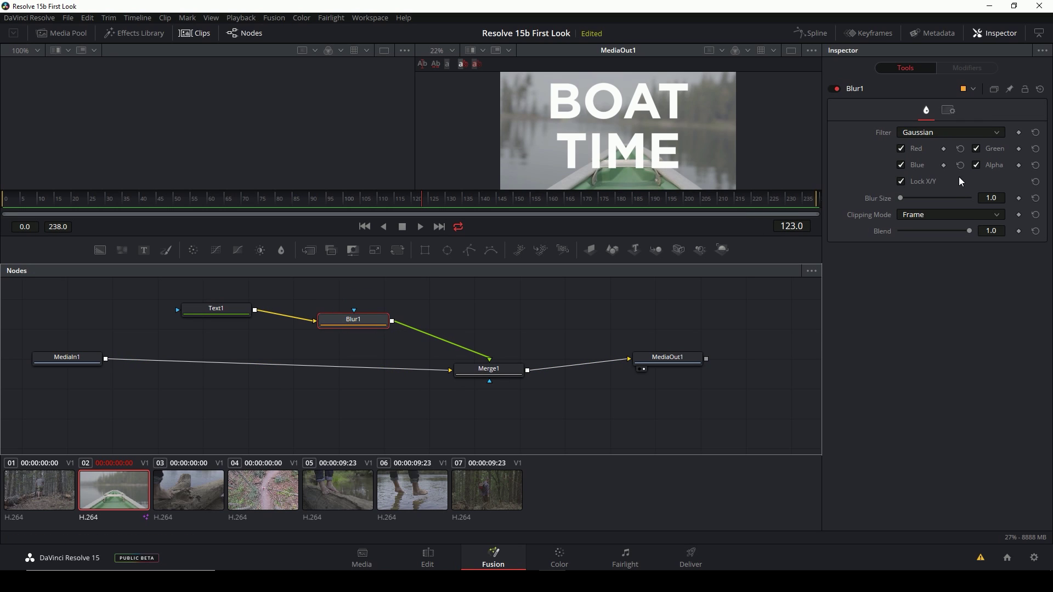
{"action": "left_click_drag", "start_coordinate": [900, 198], "coordinate": [920, 198]}
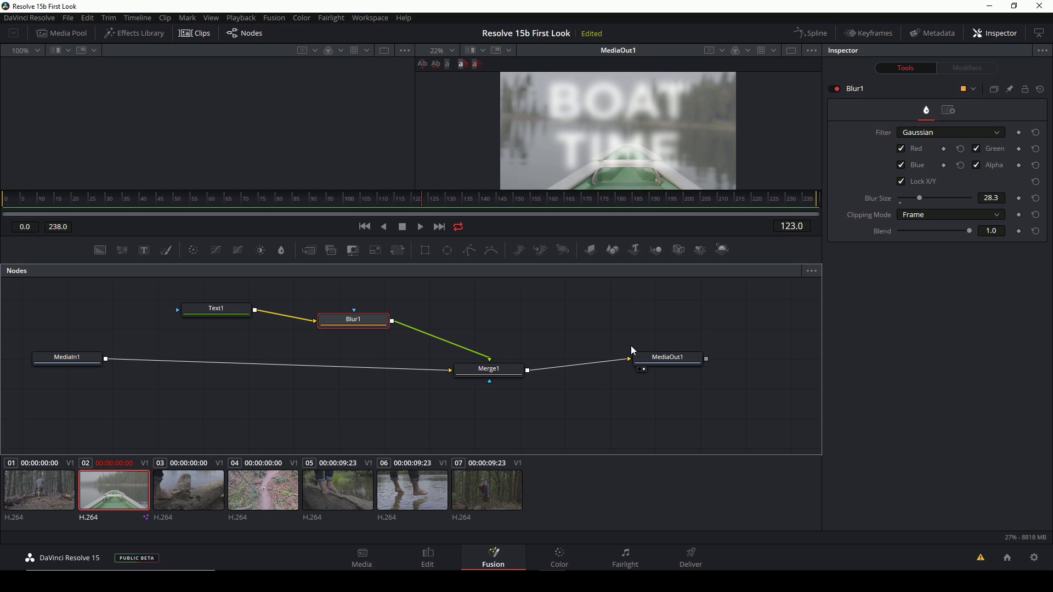
- Move the MediaIn1 node lower and remove the Blur node between Text1 and Merge1
{"action": "mouse_move", "coordinate": [70, 357]}
{"action": "left_mouse_down"}
{"action": "mouse_move", "coordinate": [85, 323]}
{"action": "mouse_move", "coordinate": [33, 379]}
{"action": "mouse_move", "coordinate": [62, 375]}
{"action": "left_mouse_up"}
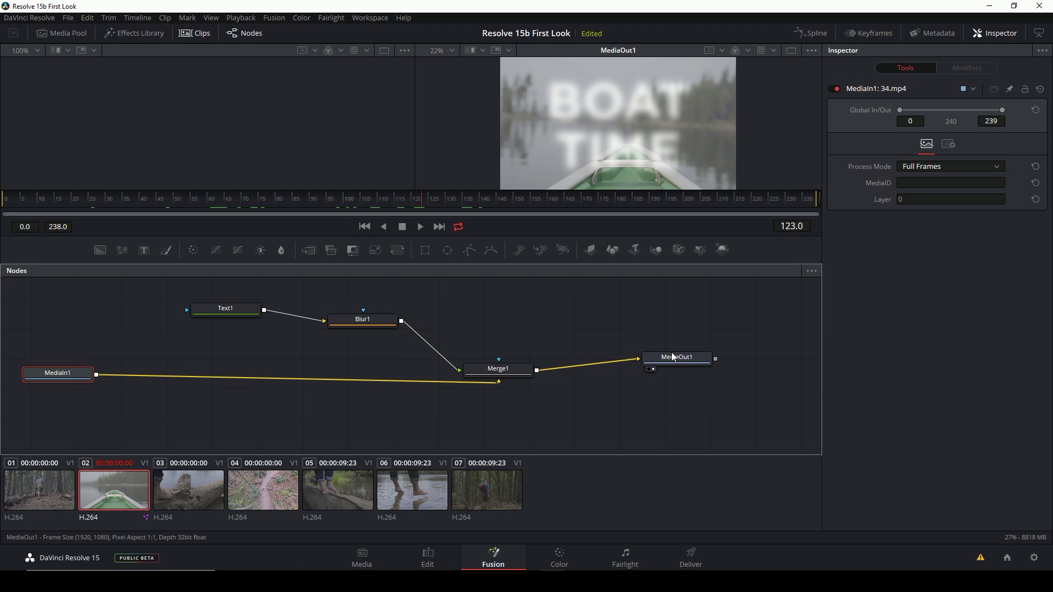
{"action": "key", "text": "ctrl+z"}
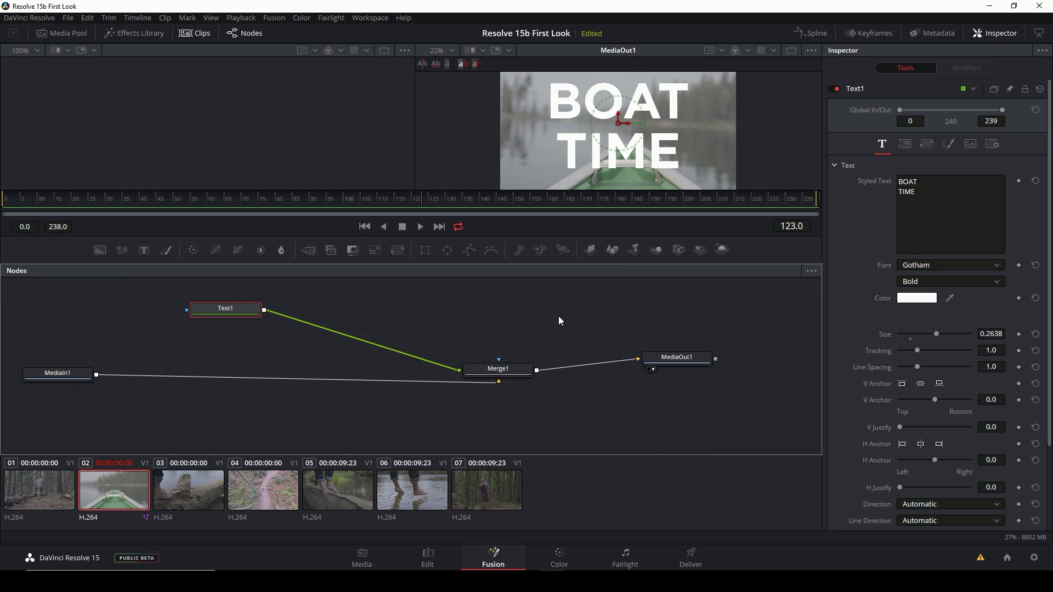
- Show the Effects Library and list the Blur tools in its Tools group
{"action": "left_click", "coordinate": [134, 33]}
{"action": "left_click", "coordinate": [9, 64]}
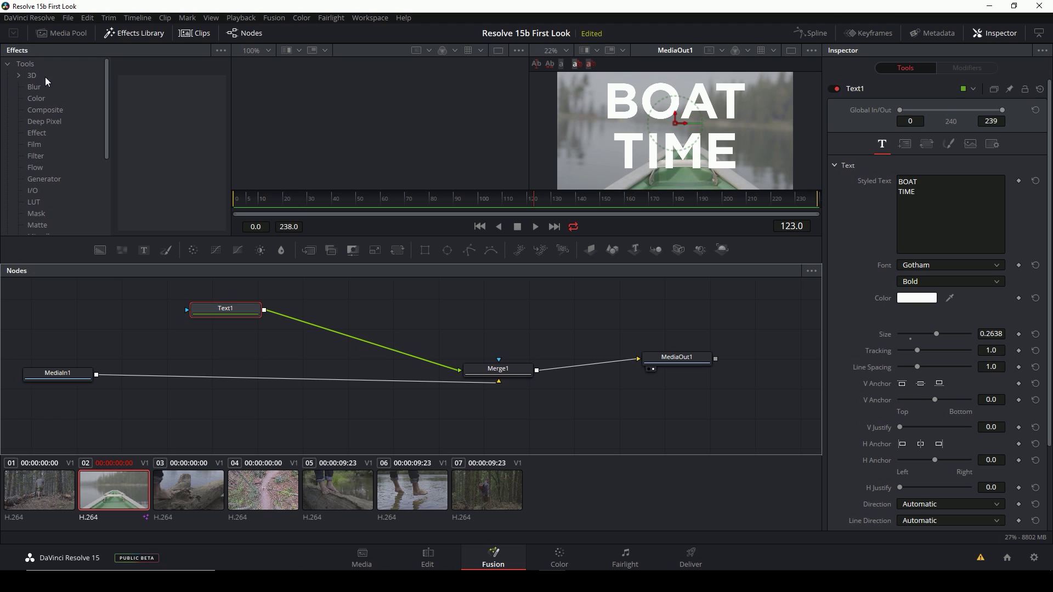
{"action": "left_click_drag", "start_coordinate": [105, 78], "coordinate": [103, 161]}
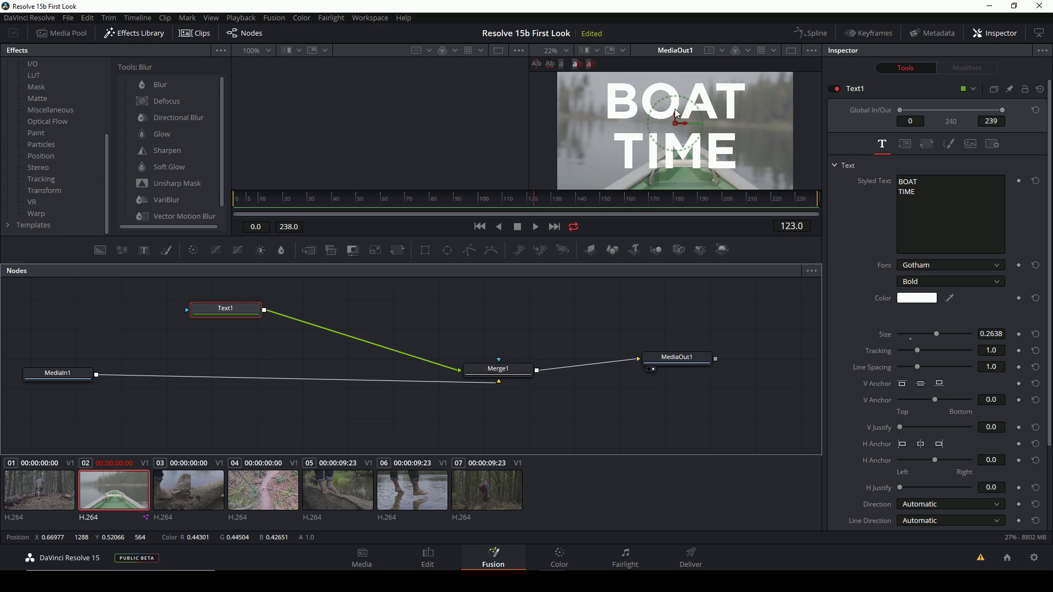
- Enlarge the viewer area above the node graph and hide the clip thumbnails strip
{"action": "left_click_drag", "start_coordinate": [449, 235], "coordinate": [448, 277]}
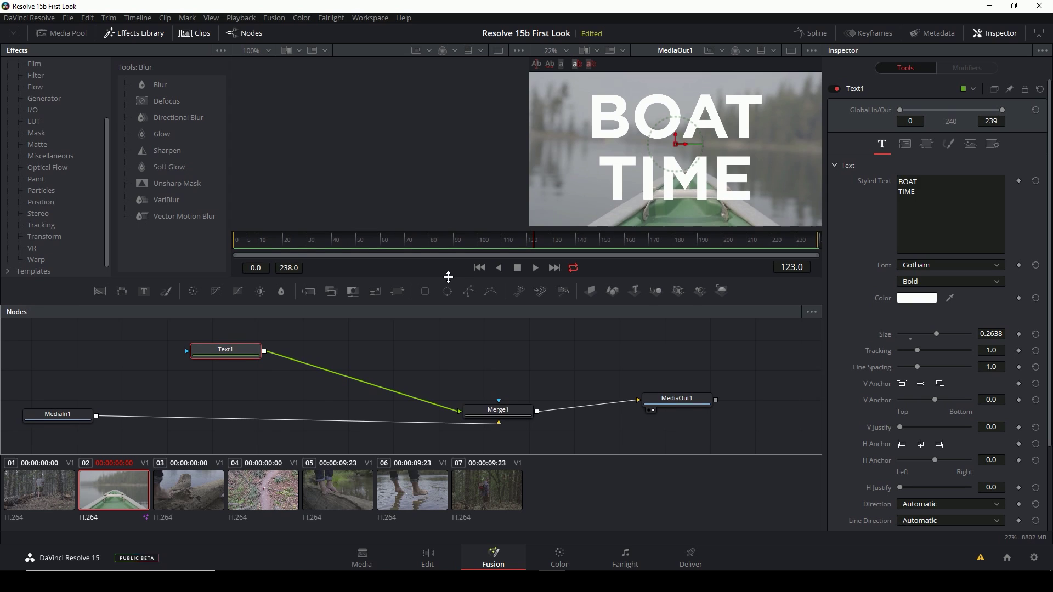
{"action": "left_click", "coordinate": [188, 35]}
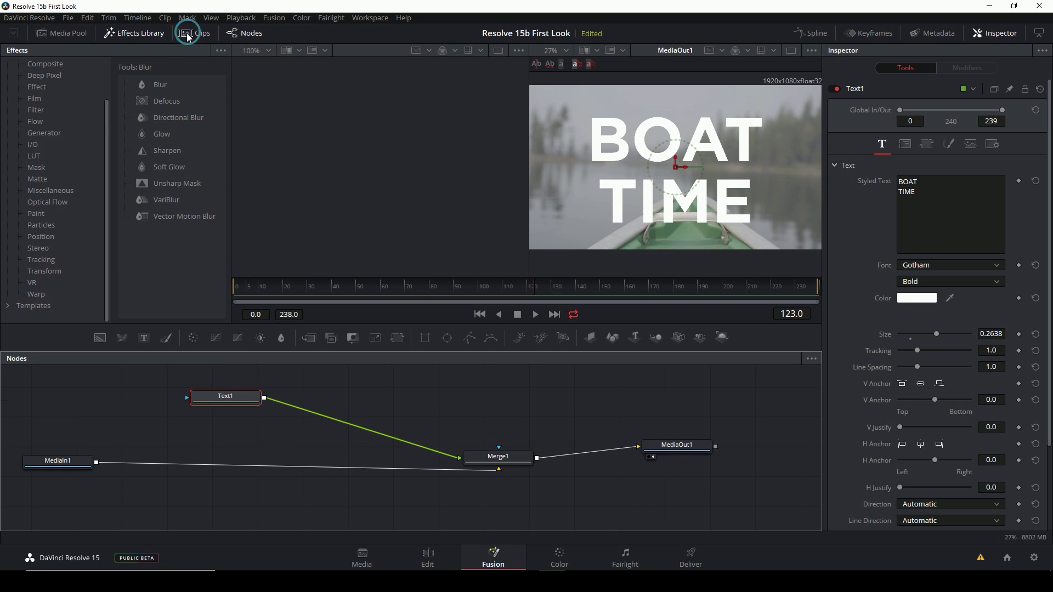
{"action": "left_click_drag", "start_coordinate": [375, 322], "coordinate": [375, 307]}
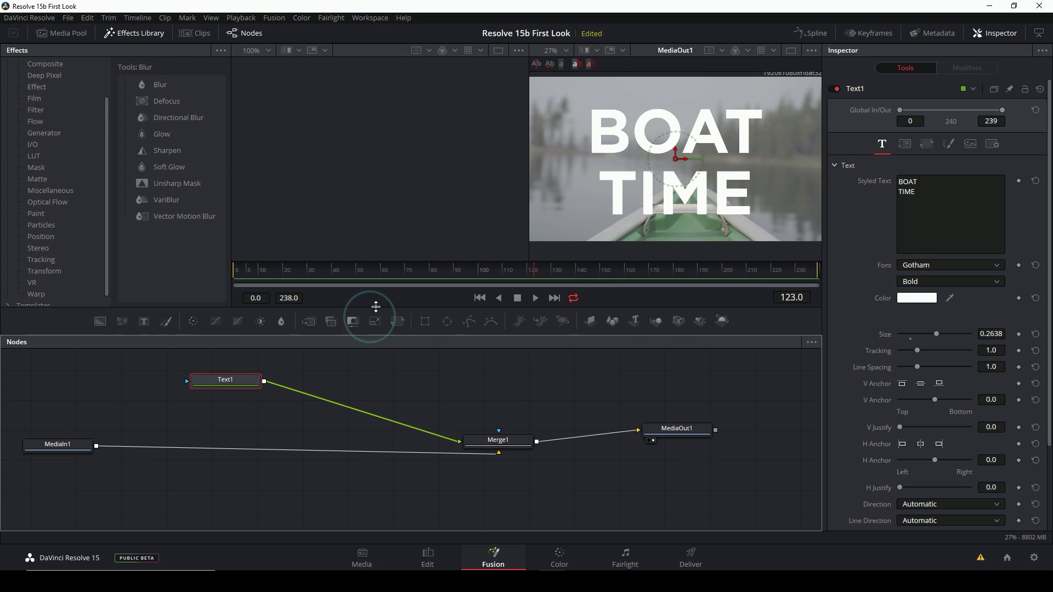
- Look through the Composite, Effect, Film and LUT tool categories in the Effects Library
{"action": "scroll", "coordinate": [55, 164], "scroll_direction": "up", "scroll_amount": 2}
{"action": "left_click", "coordinate": [53, 113]}
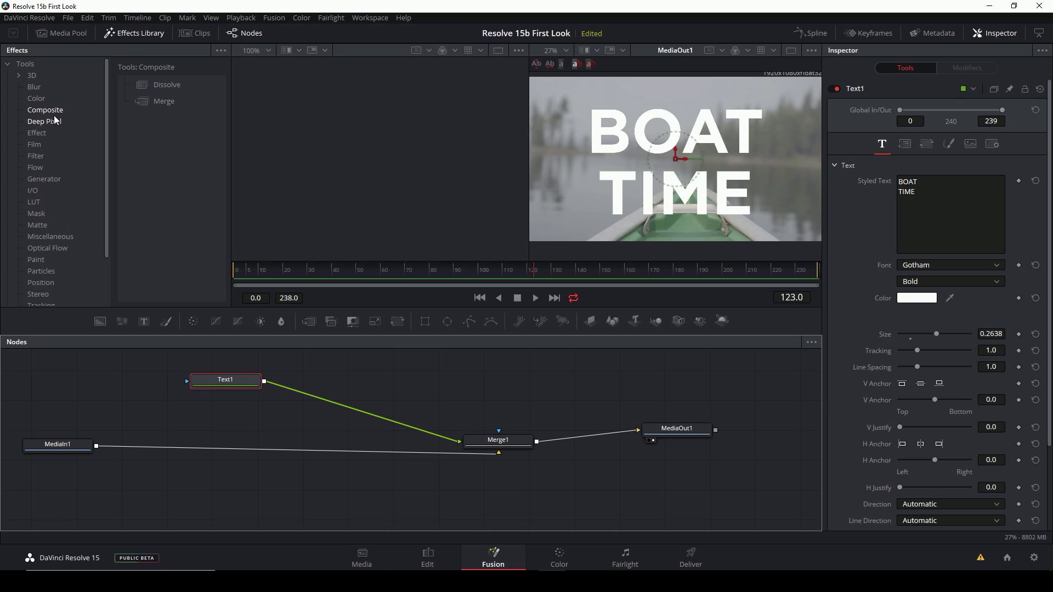
{"action": "left_click", "coordinate": [41, 133]}
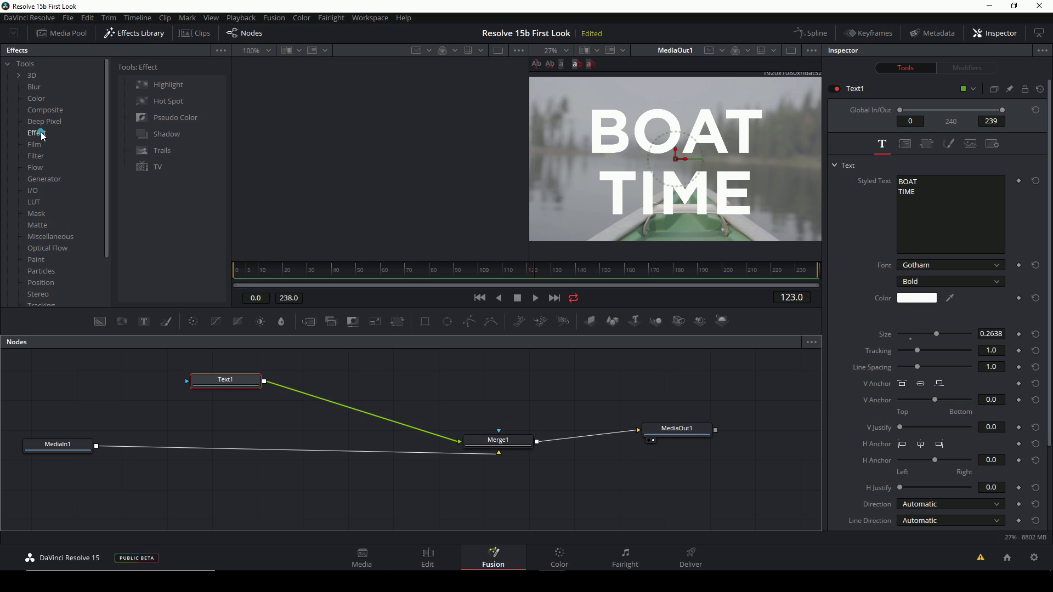
{"action": "left_click", "coordinate": [43, 144]}
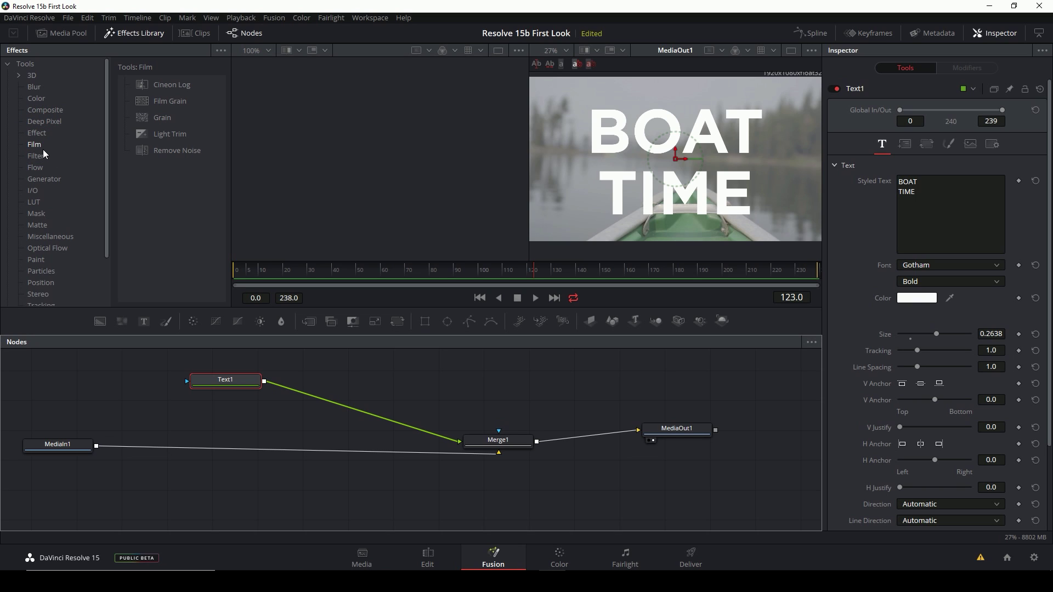
{"action": "left_click", "coordinate": [34, 202]}
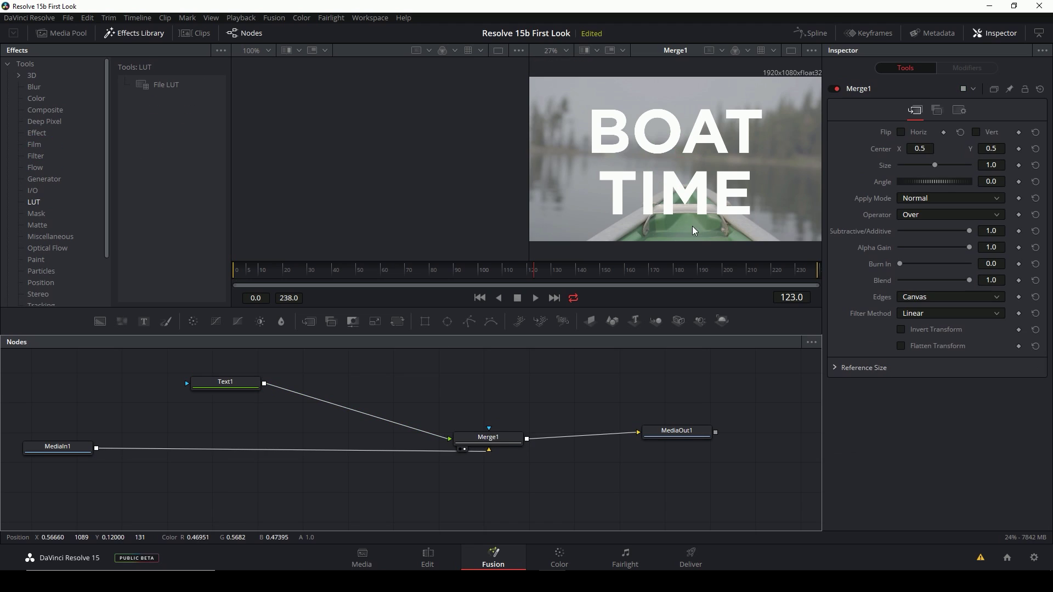
- Insert a Color Corrector node between MediaIn1 and Merge1, with contrast 1.79 and gamma 0.77
{"action": "left_click_drag", "start_coordinate": [498, 440], "coordinate": [488, 437]}
{"action": "left_click_drag", "start_coordinate": [192, 321], "coordinate": [269, 451]}
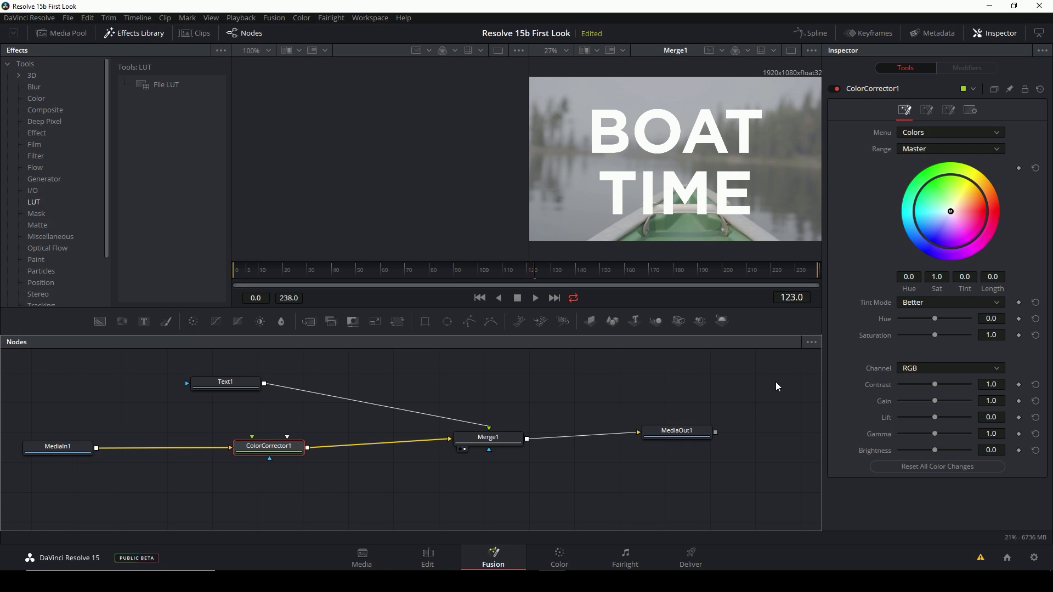
{"action": "left_click_drag", "start_coordinate": [935, 385], "coordinate": [949, 384]}
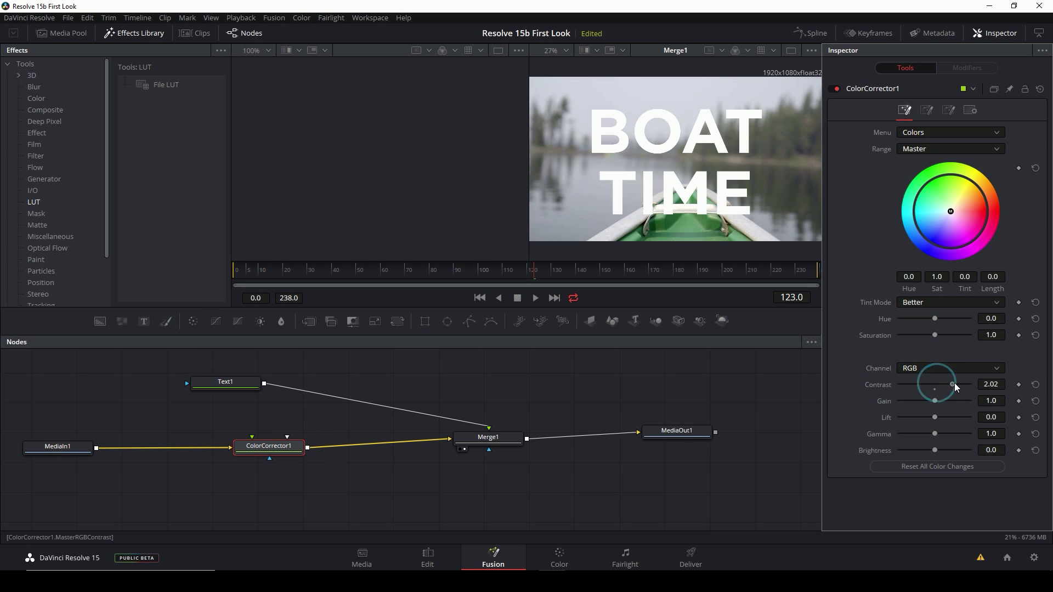
{"action": "left_click_drag", "start_coordinate": [935, 434], "coordinate": [930, 436]}
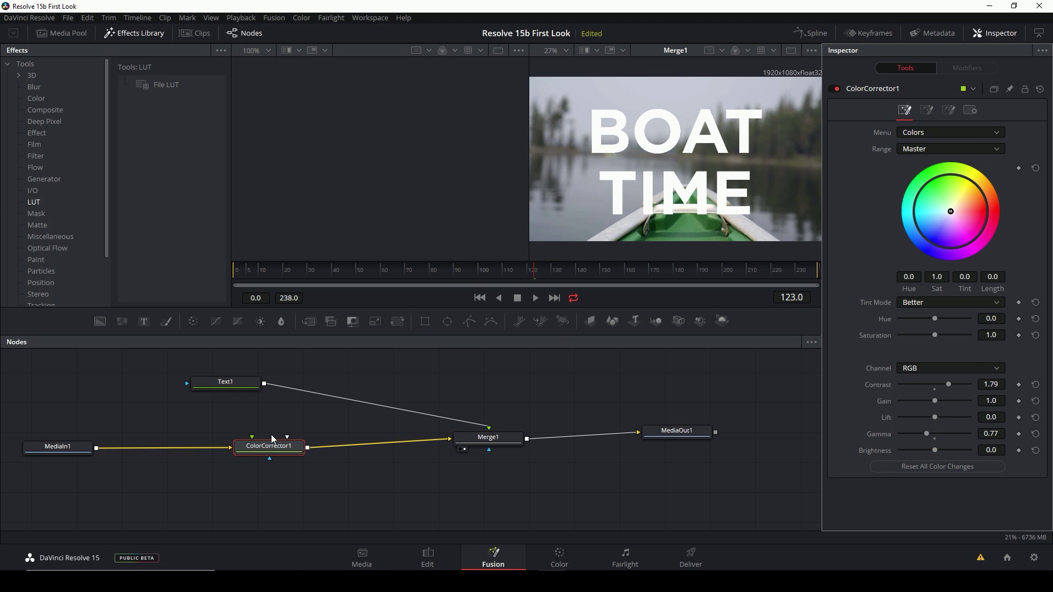
- Disconnect the Text1 and ColorCorrector1 inputs from Merge1
{"action": "mouse_move", "coordinate": [511, 447]}
{"action": "left_mouse_down"}
{"action": "mouse_move", "coordinate": [469, 447]}
{"action": "mouse_move", "coordinate": [505, 438]}
{"action": "left_mouse_up"}
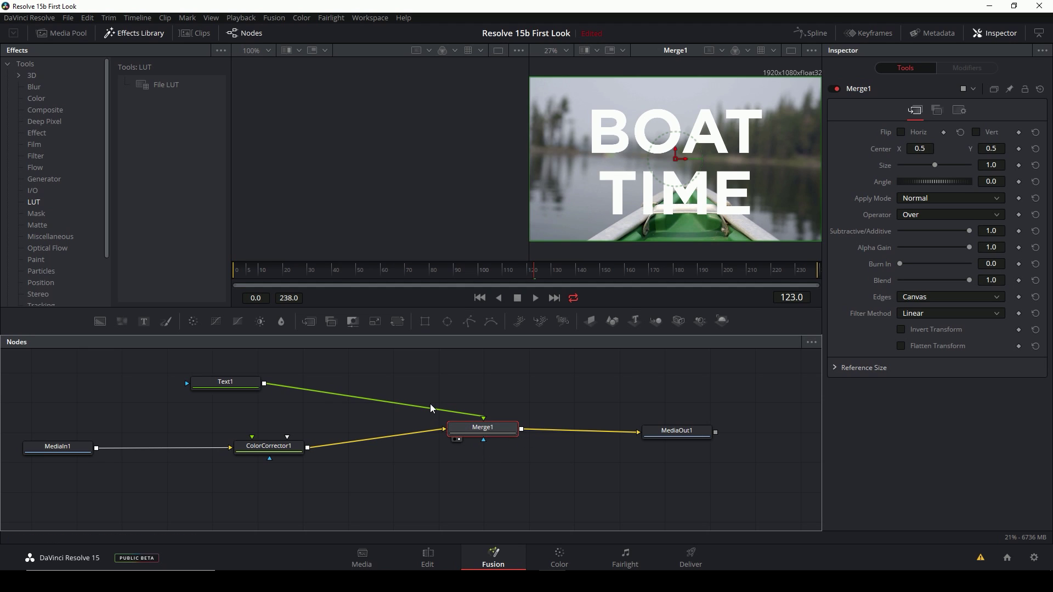
{"action": "left_click_drag", "start_coordinate": [483, 418], "coordinate": [417, 395]}
{"action": "left_click_drag", "start_coordinate": [445, 429], "coordinate": [406, 443]}
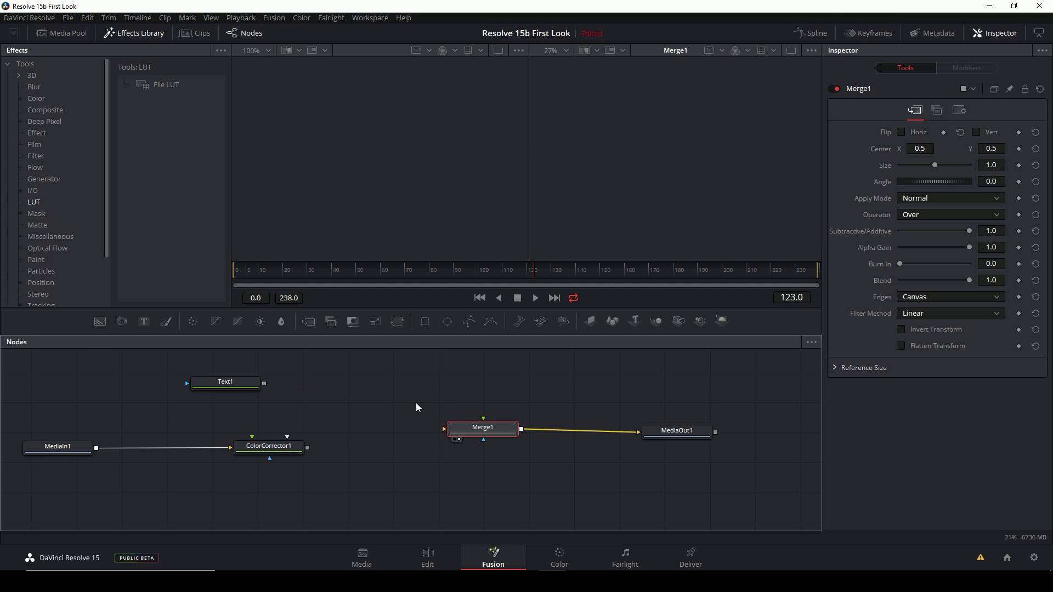
{"action": "right_click", "coordinate": [372, 381]}
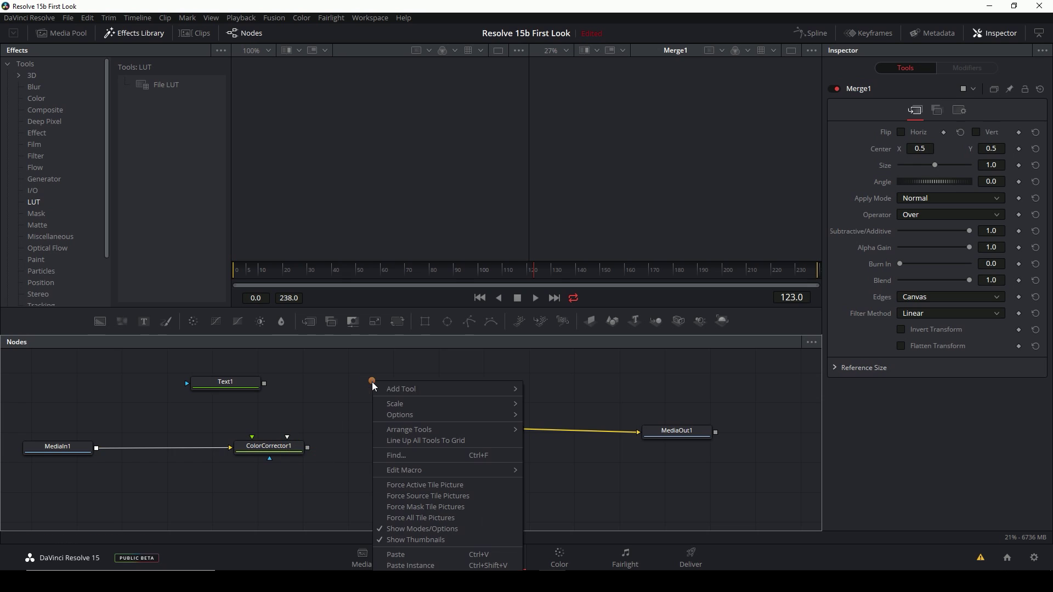
{"action": "left_click", "coordinate": [322, 417]}
- Connect ColorCorrector1 to Merge1 as the background and Text1 as the foreground
{"action": "left_click_drag", "start_coordinate": [307, 448], "coordinate": [498, 435]}
{"action": "left_click", "coordinate": [520, 437]}
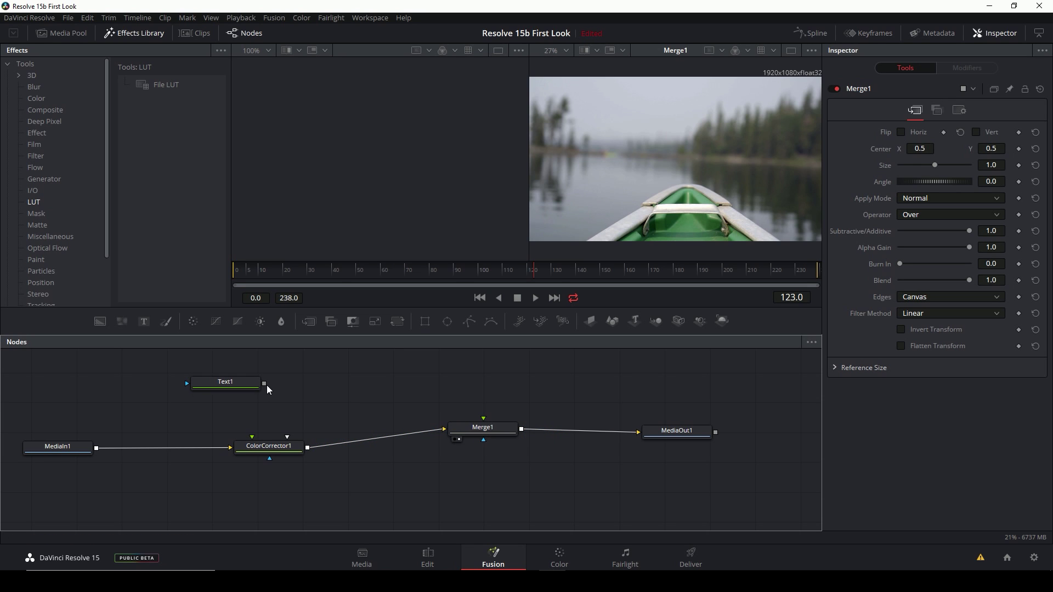
{"action": "left_click_drag", "start_coordinate": [265, 384], "coordinate": [496, 434]}
{"action": "left_click", "coordinate": [527, 448]}
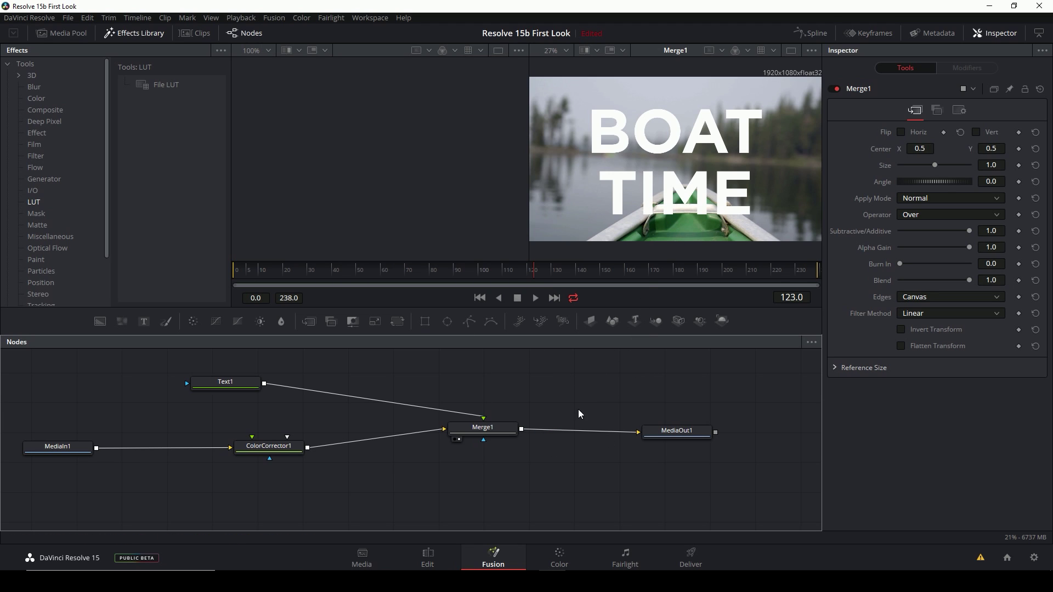
- Space Merge1 and MediaOut1 further apart and delete the Text1 node
{"action": "left_click_drag", "start_coordinate": [666, 431], "coordinate": [714, 428]}
{"action": "left_click_drag", "start_coordinate": [485, 435], "coordinate": [434, 449]}
{"action": "left_click", "coordinate": [236, 386]}
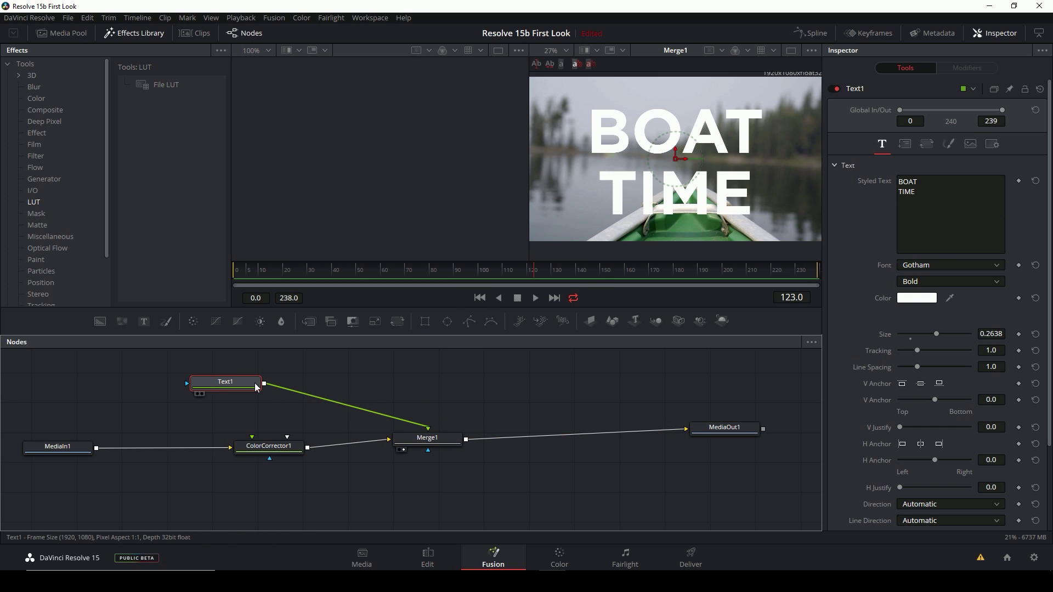
{"action": "key", "text": "Delete"}
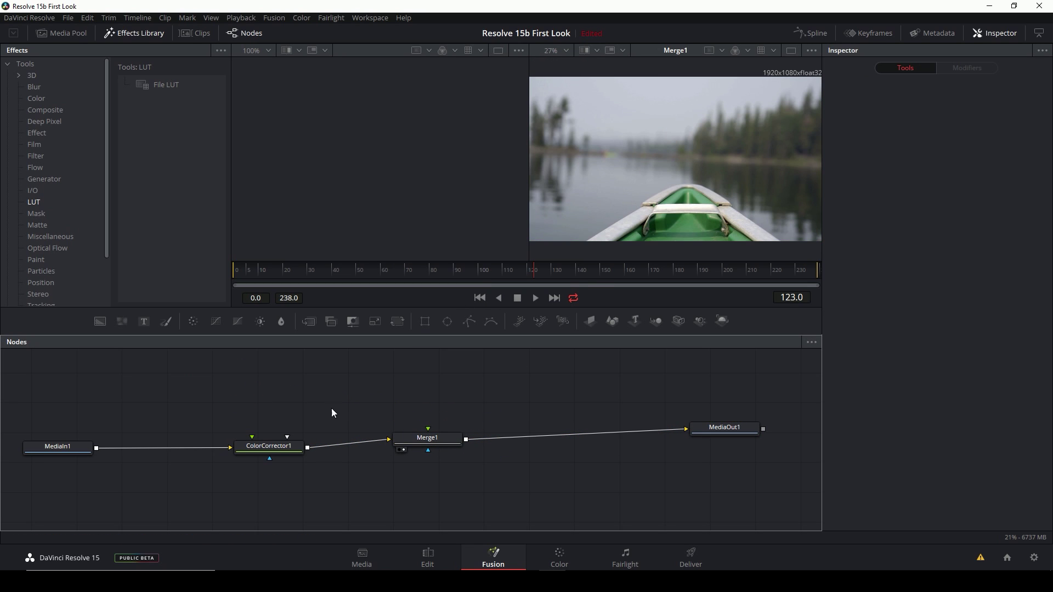
- Add a Text3D node feeding a Renderer3D node, and connect the renderer's output to Merge1
{"action": "left_click", "coordinate": [635, 322]}
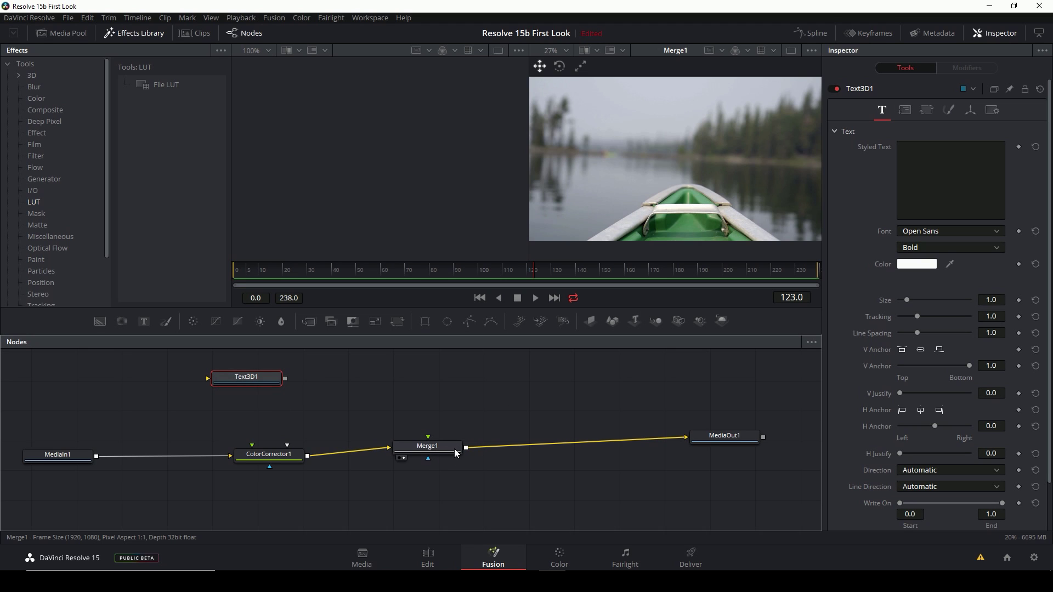
{"action": "left_click", "coordinate": [722, 322]}
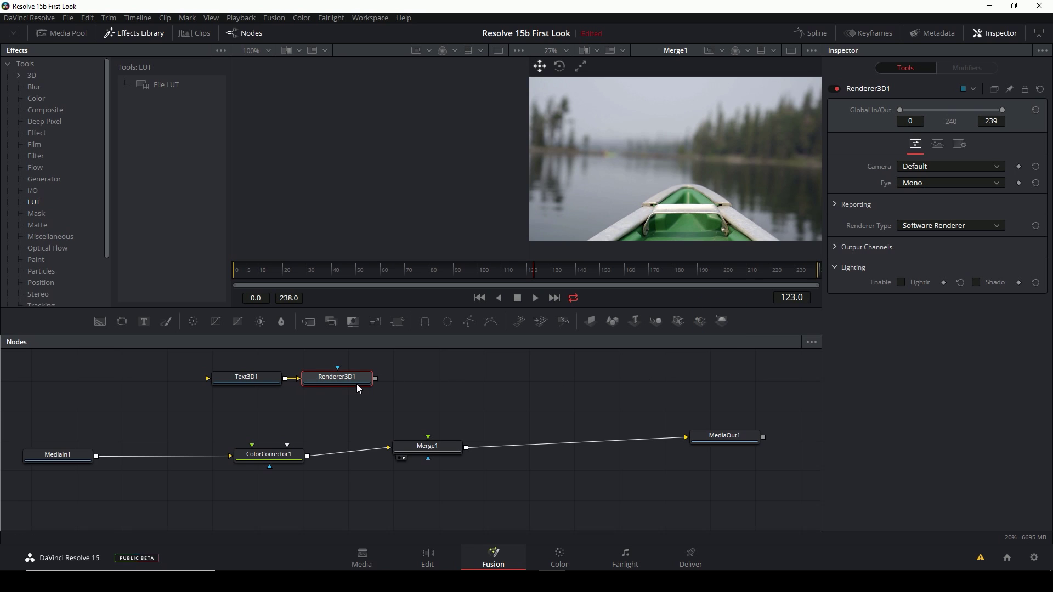
{"action": "left_click_drag", "start_coordinate": [375, 378], "coordinate": [449, 375]}
{"action": "left_click_drag", "start_coordinate": [473, 421], "coordinate": [425, 446]}
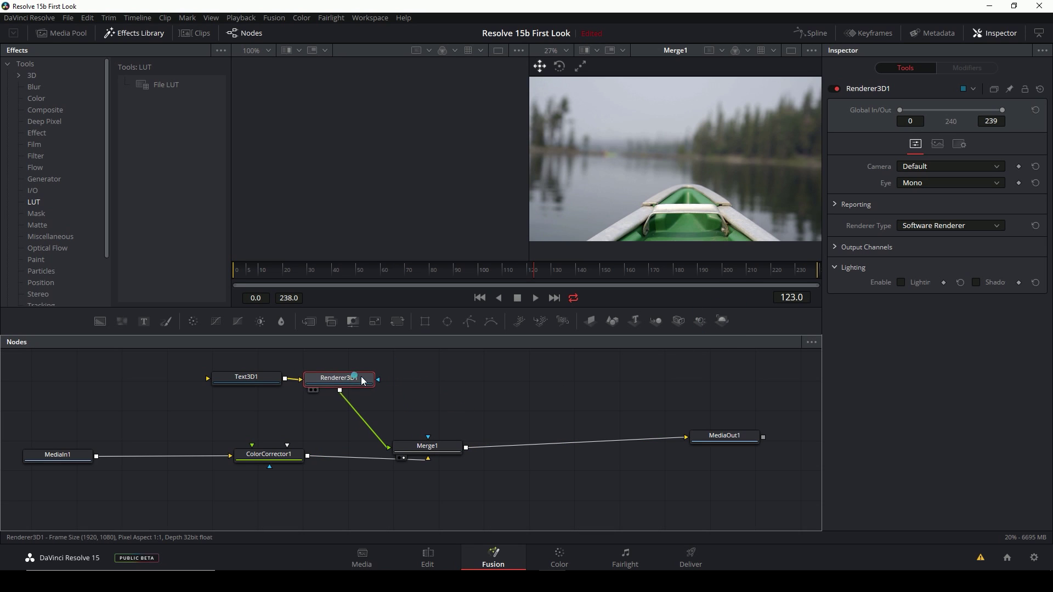
{"action": "left_click_drag", "start_coordinate": [361, 378], "coordinate": [375, 378]}
- Show Text3D1 in the empty viewer and set its text to BOAT TIME on two lines
{"action": "left_click", "coordinate": [252, 377]}
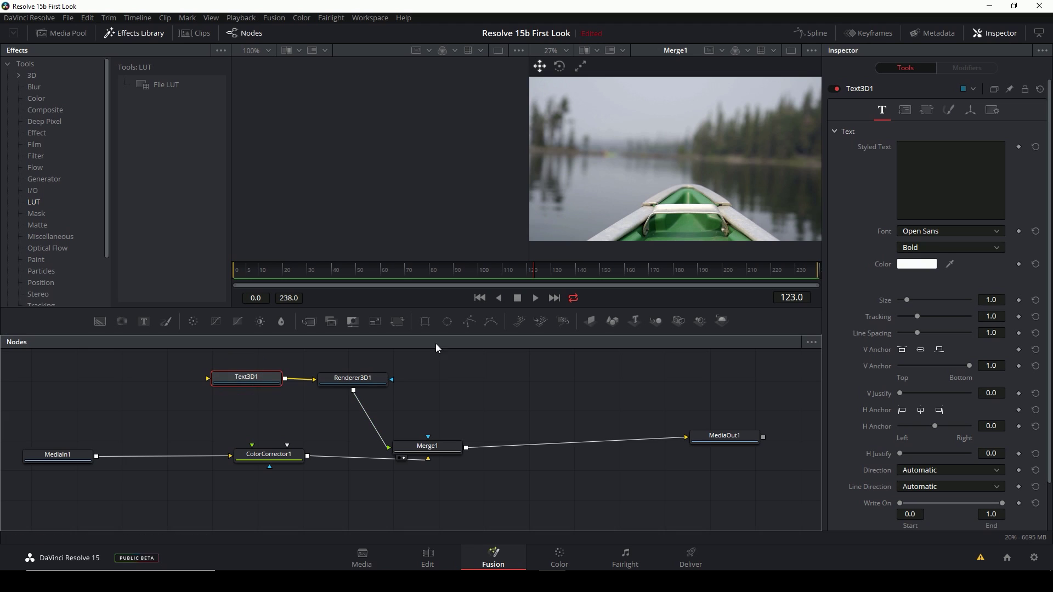
{"action": "left_click", "coordinate": [219, 390]}
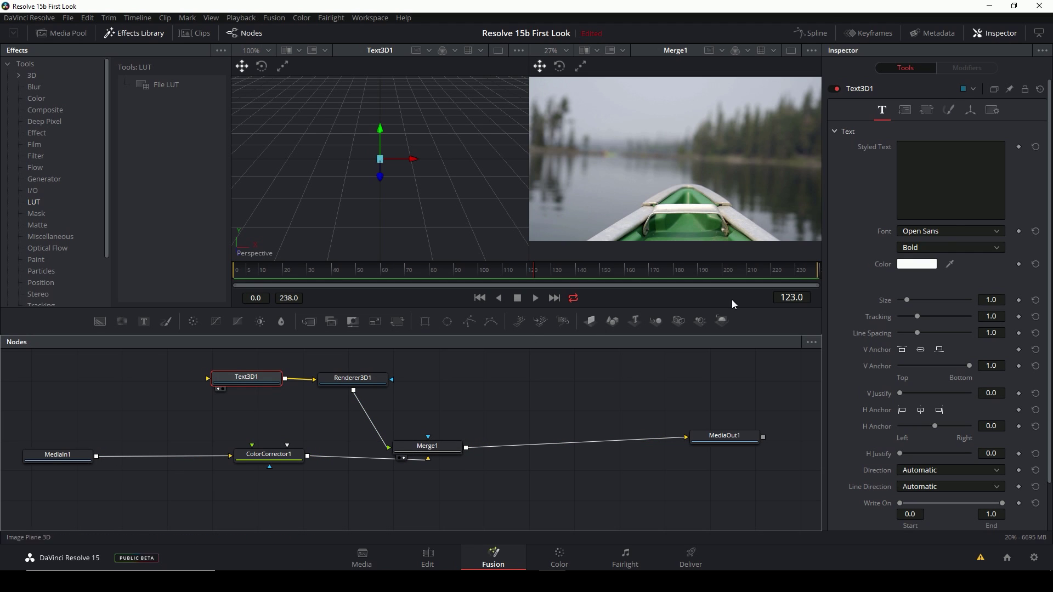
{"action": "left_click", "coordinate": [971, 178]}
{"action": "type", "text": "BOAT "}
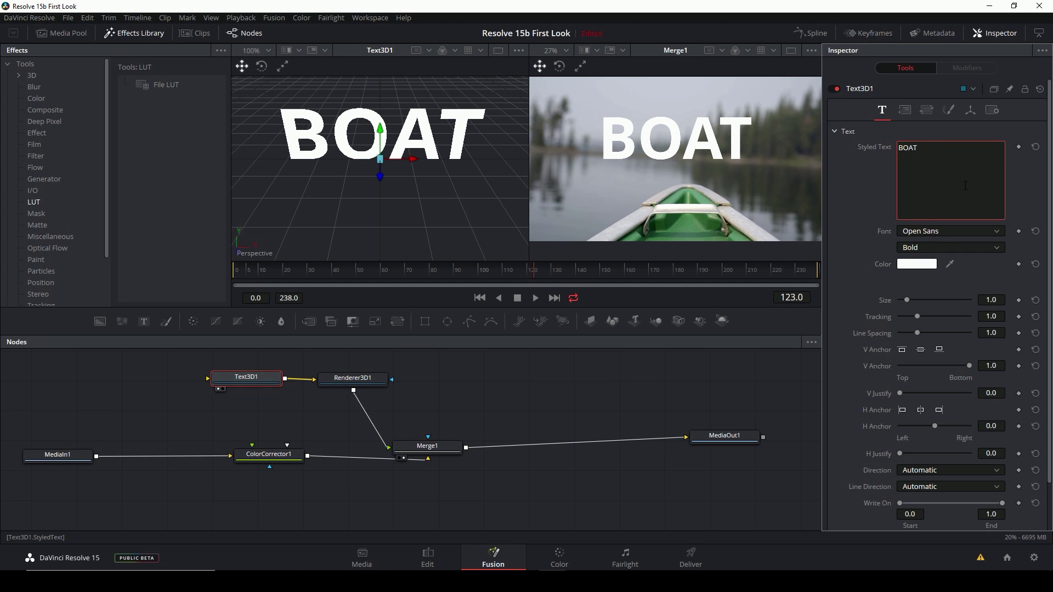
{"action": "type", "text": "TIME"}
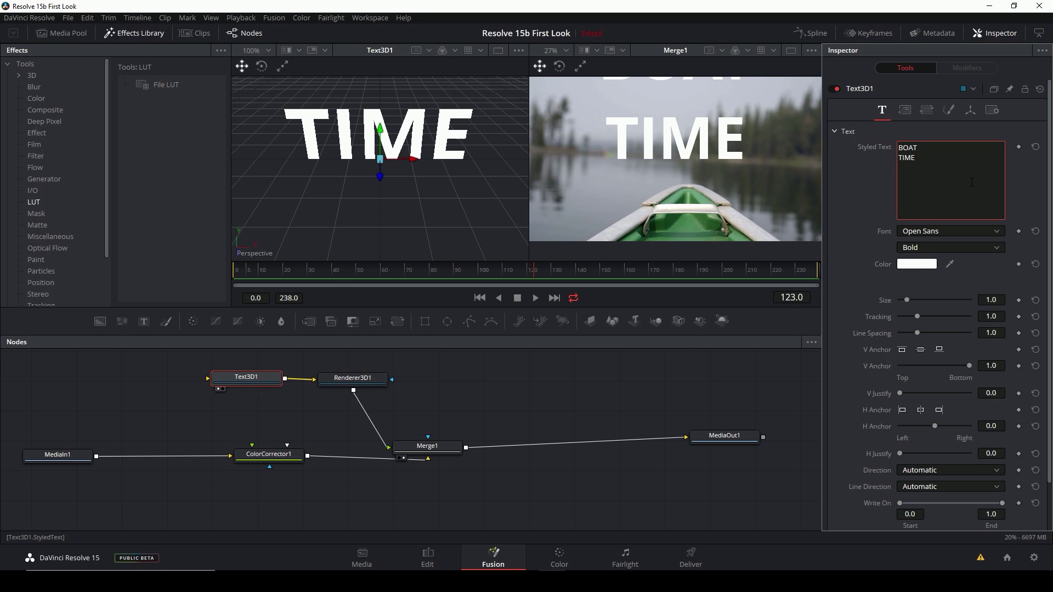
- Lower the 3D text to centre it over the boat footage and set its line spacing to 0.63
{"action": "left_click_drag", "start_coordinate": [380, 131], "coordinate": [382, 194]}
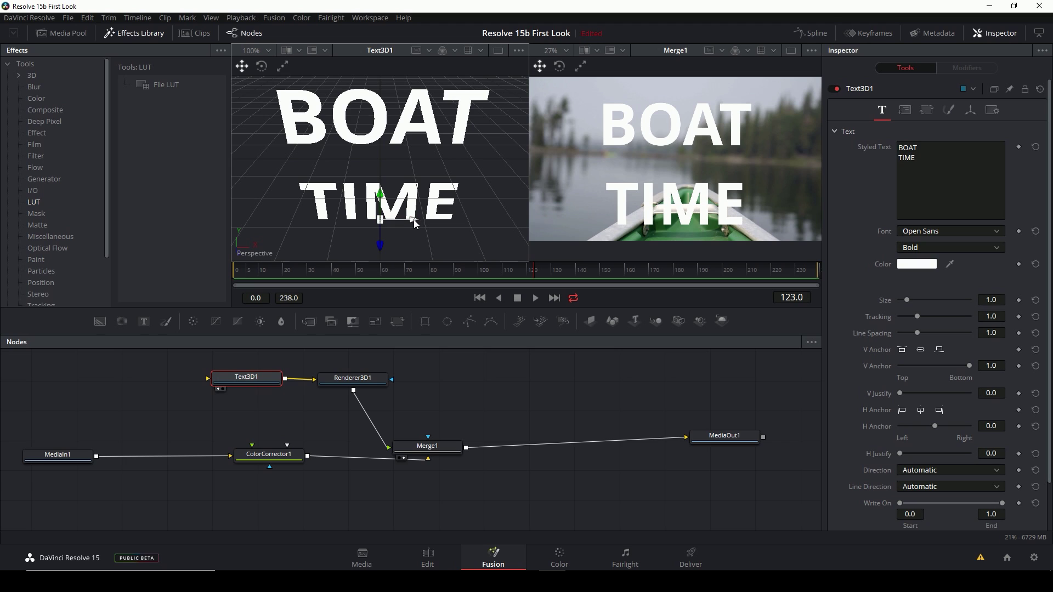
{"action": "left_click_drag", "start_coordinate": [415, 222], "coordinate": [386, 181]}
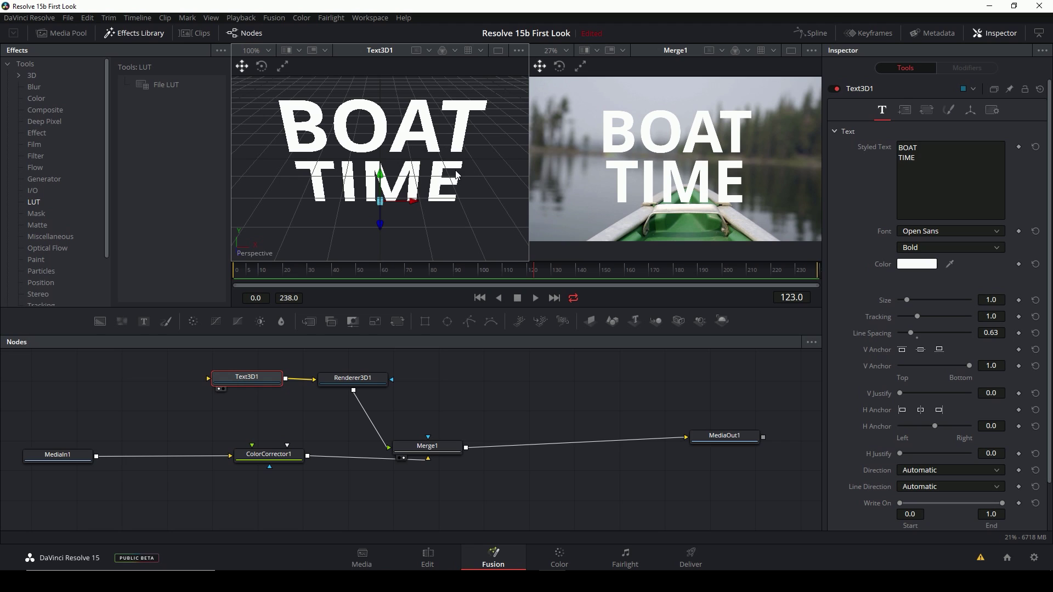
- Extrude the 3D text to a depth of 0.1764 and check the extrusion style options
{"action": "scroll", "coordinate": [862, 247], "scroll_direction": "down", "scroll_amount": 2}
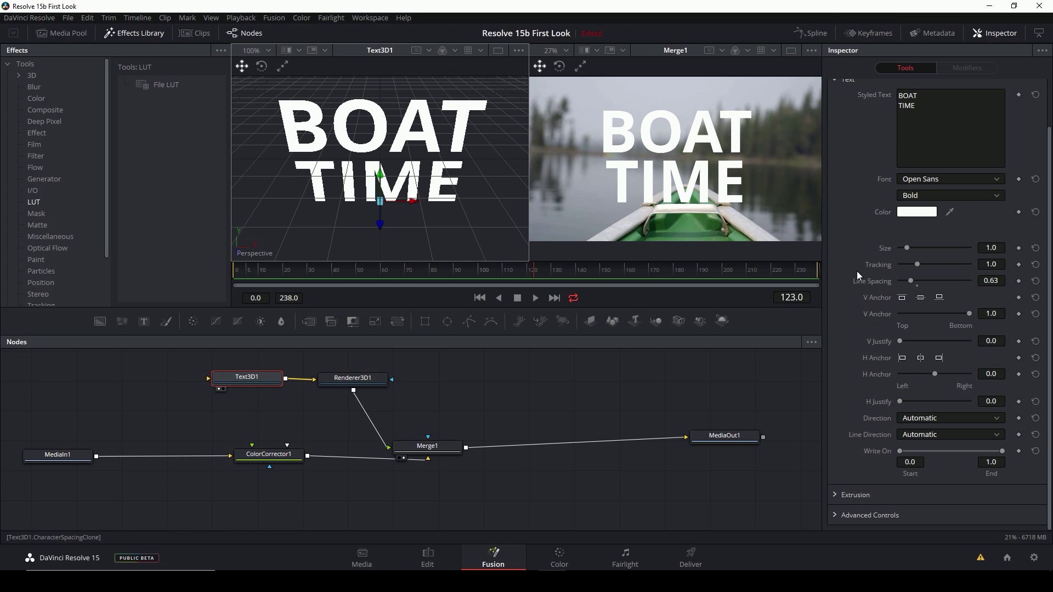
{"action": "left_click", "coordinate": [846, 495]}
{"action": "scroll", "coordinate": [857, 438], "scroll_direction": "down", "scroll_amount": 4}
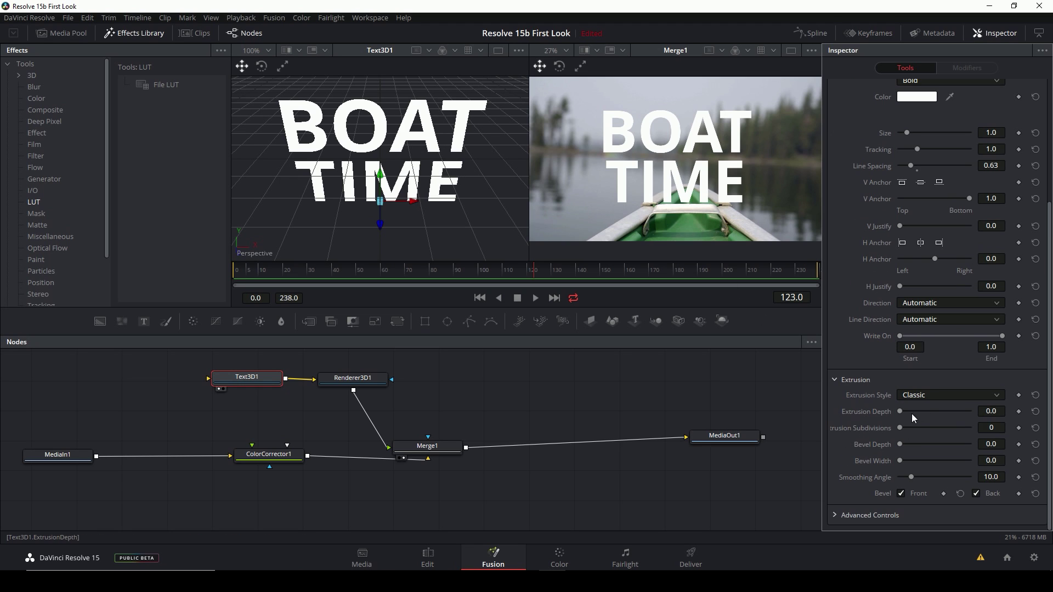
{"action": "left_click_drag", "start_coordinate": [901, 411], "coordinate": [961, 410]}
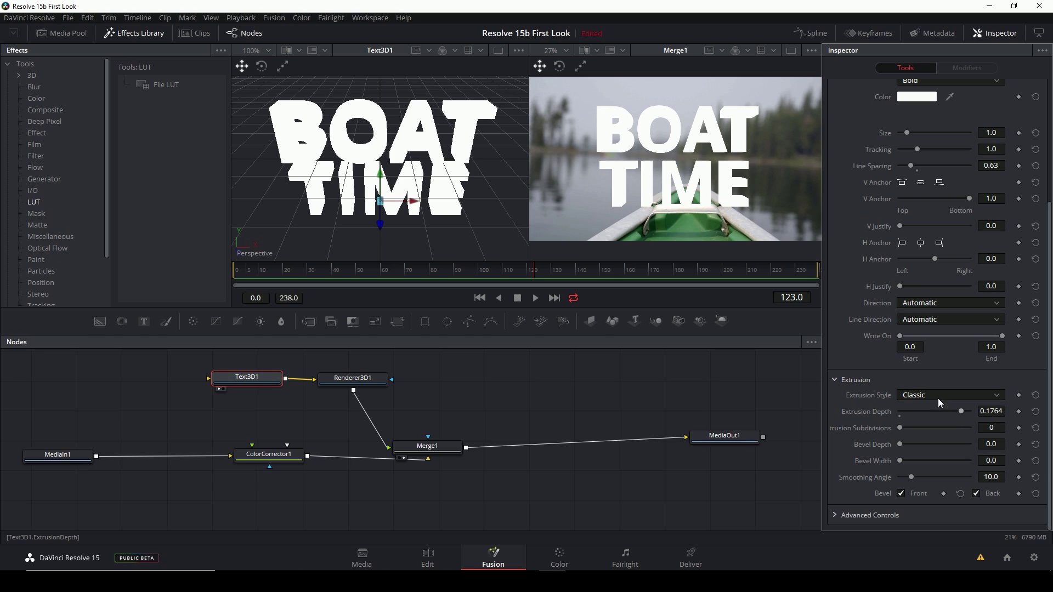
{"action": "left_click", "coordinate": [935, 396]}
{"action": "left_click", "coordinate": [921, 416]}
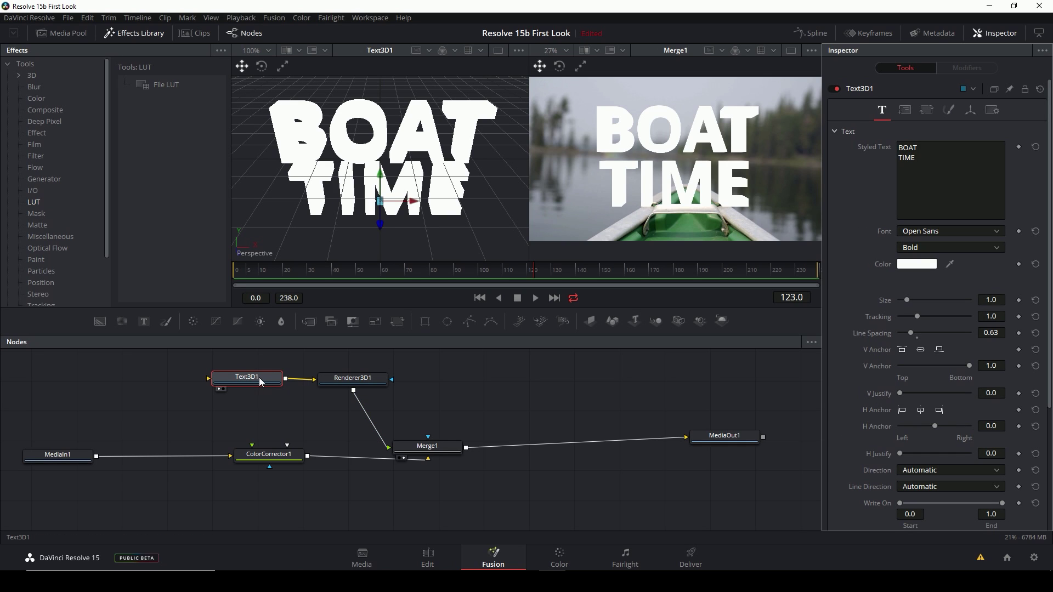
- Add a SpotLight combined with Text3D1 through a Merge3D node before Renderer3D1, and arrange these nodes clearly
{"action": "left_click", "coordinate": [701, 323]}
{"action": "left_click_drag", "start_coordinate": [336, 407], "coordinate": [318, 420]}
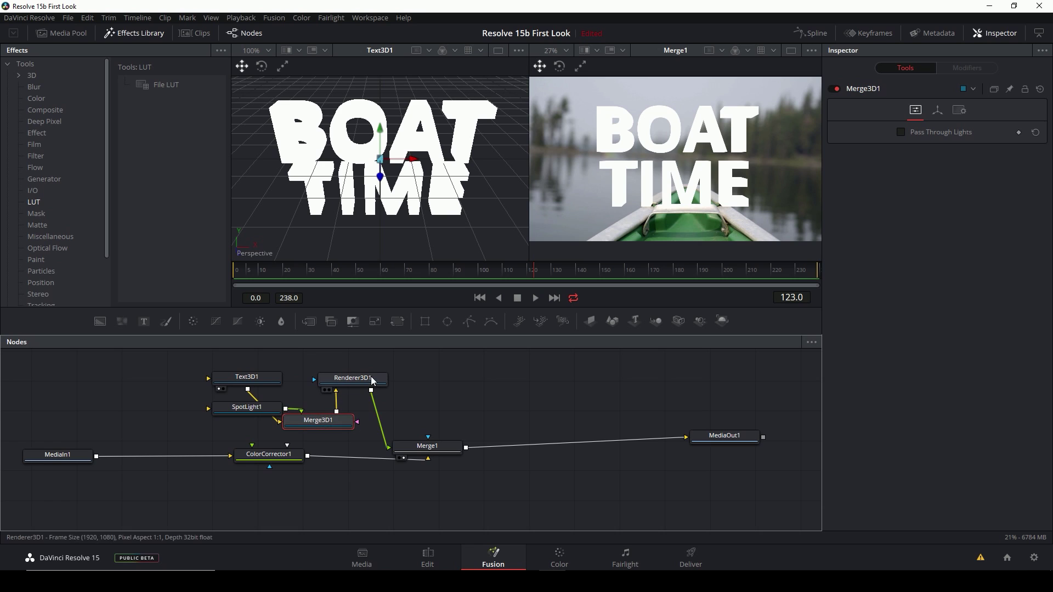
{"action": "left_click_drag", "start_coordinate": [371, 380], "coordinate": [443, 378]}
{"action": "left_click_drag", "start_coordinate": [316, 428], "coordinate": [346, 407]}
{"action": "left_click", "coordinate": [269, 385]}
{"action": "left_click_drag", "start_coordinate": [247, 426], "coordinate": [219, 419]}
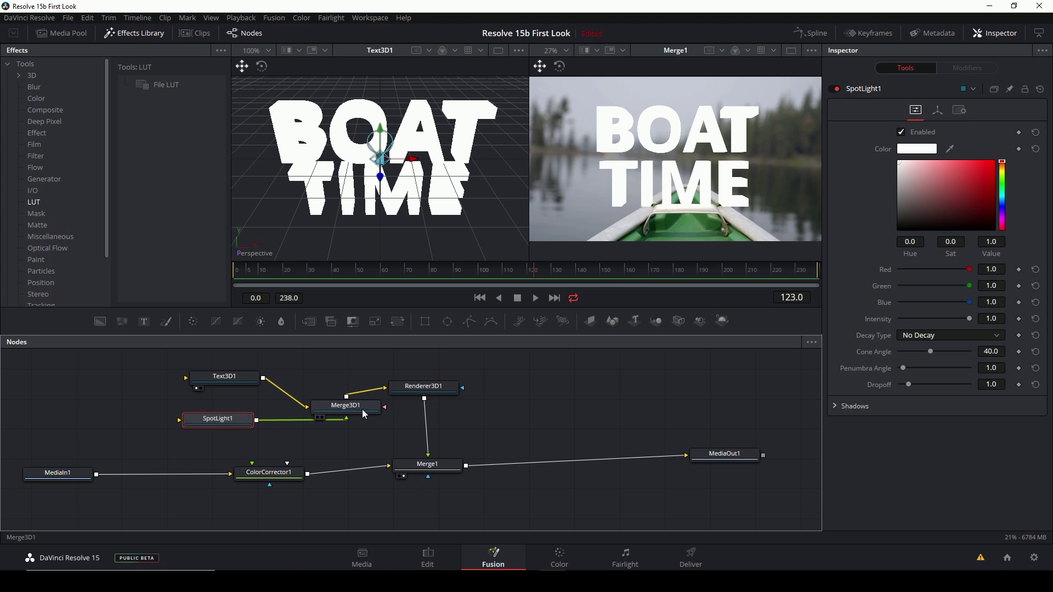
{"action": "left_click_drag", "start_coordinate": [365, 414], "coordinate": [350, 414]}
{"action": "left_click", "coordinate": [218, 425]}
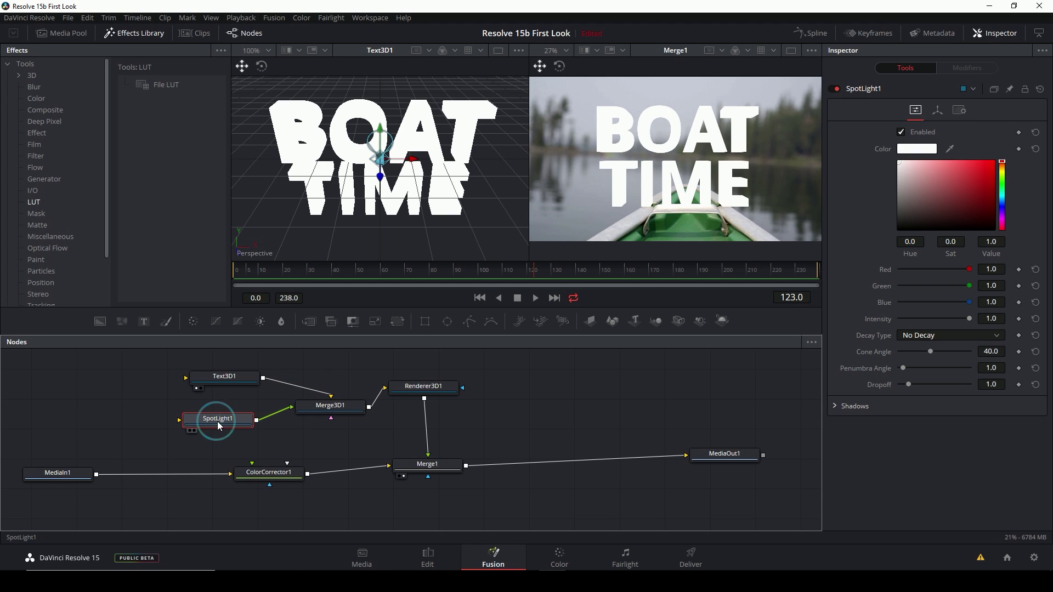
- Lower the spotlight below the 3D text and enable lighting in Renderer3D1
{"action": "scroll", "coordinate": [433, 211], "scroll_direction": "down", "scroll_amount": 3}
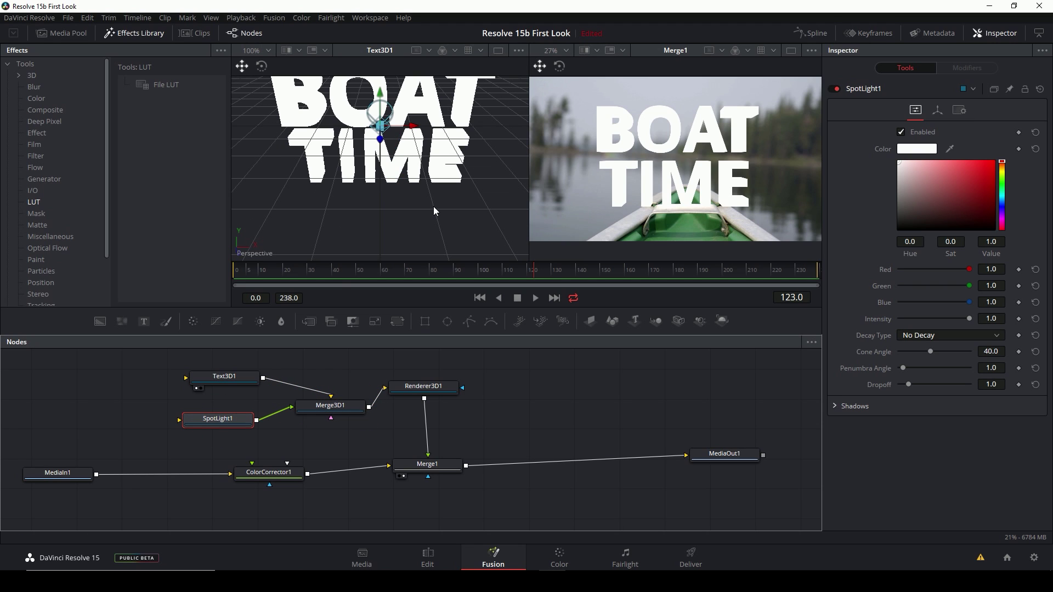
{"action": "left_click_drag", "start_coordinate": [383, 148], "coordinate": [406, 267]}
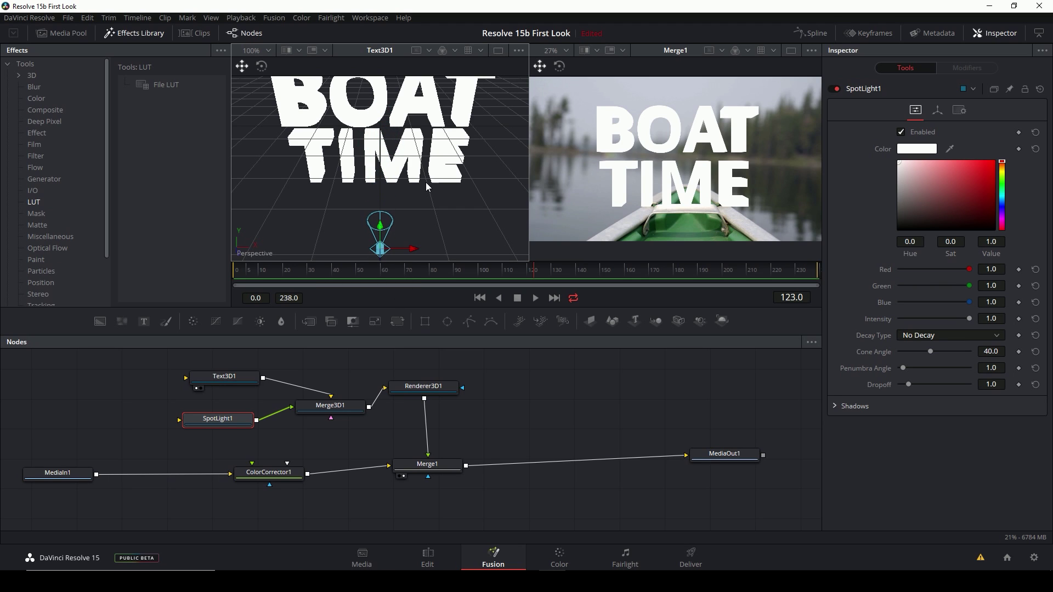
{"action": "left_click", "coordinate": [423, 386]}
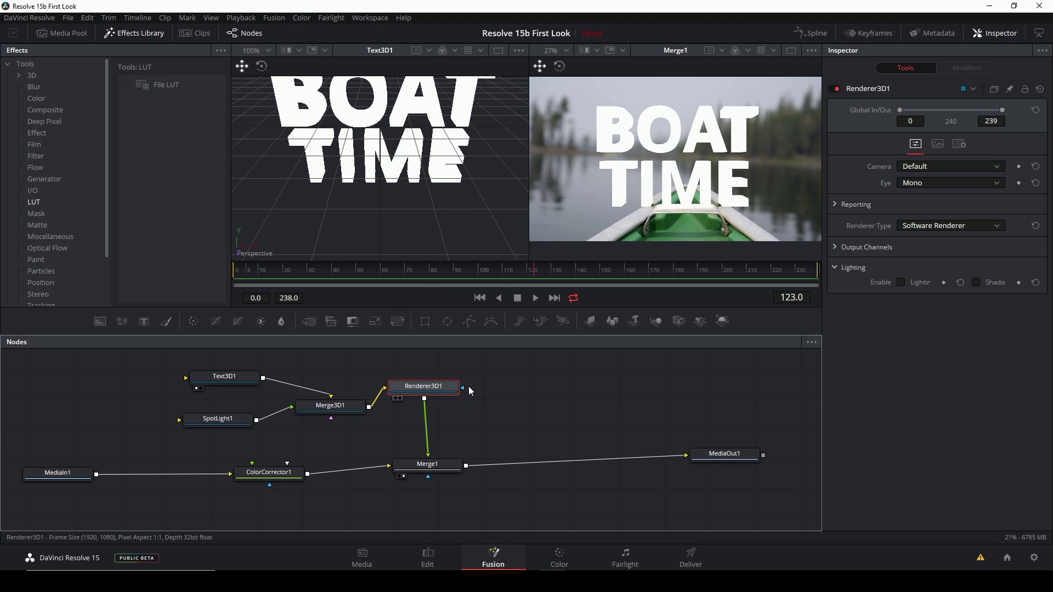
{"action": "left_click", "coordinate": [903, 282]}
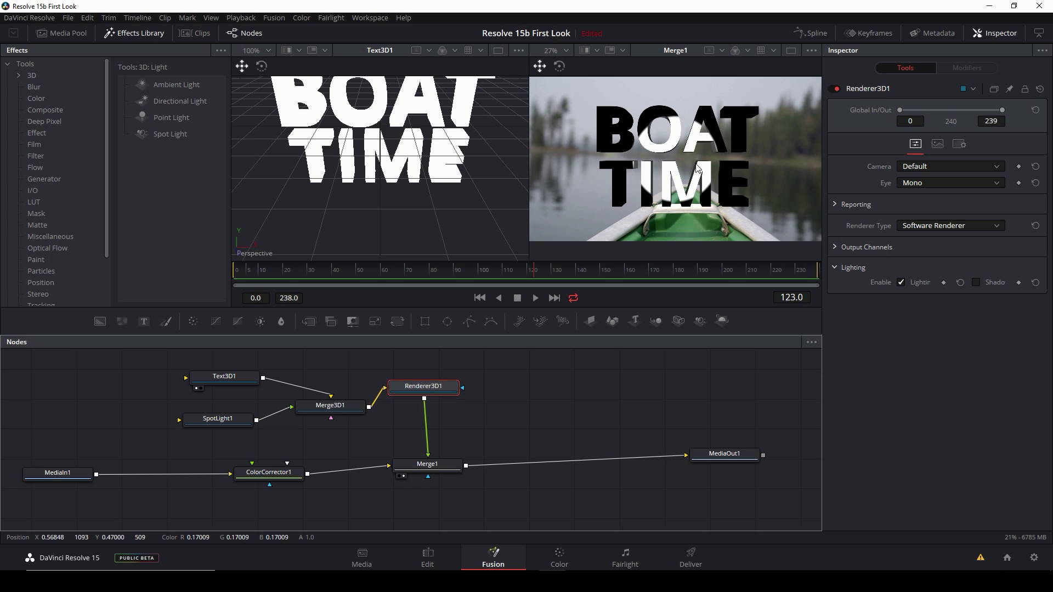
- Replace SpotLight1 with a Directional Light connected to Merge3D1
{"action": "left_click", "coordinate": [222, 426]}
{"action": "key", "text": "Delete"}
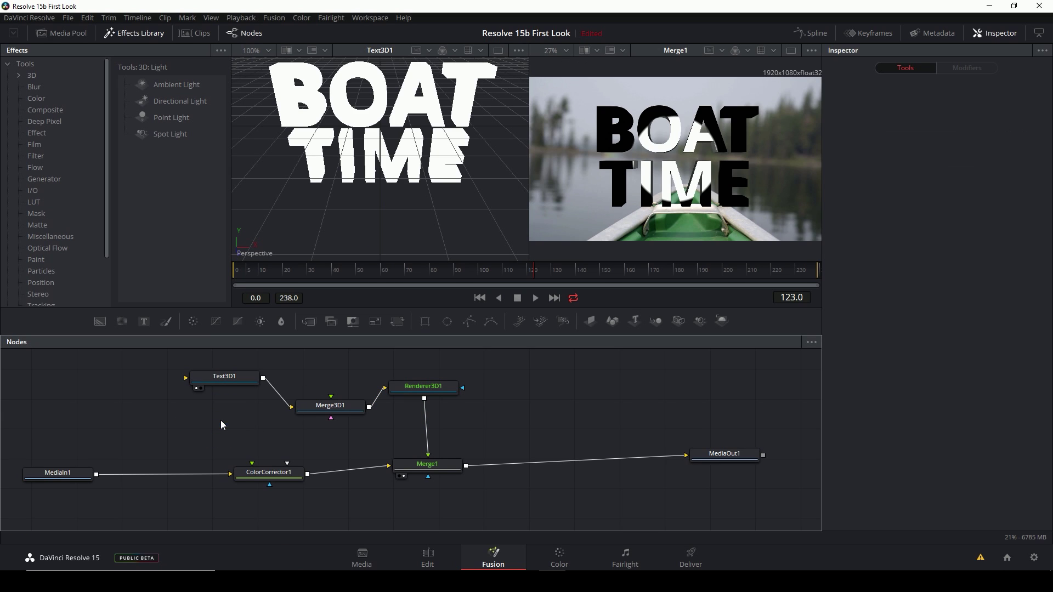
{"action": "left_click", "coordinate": [20, 75]}
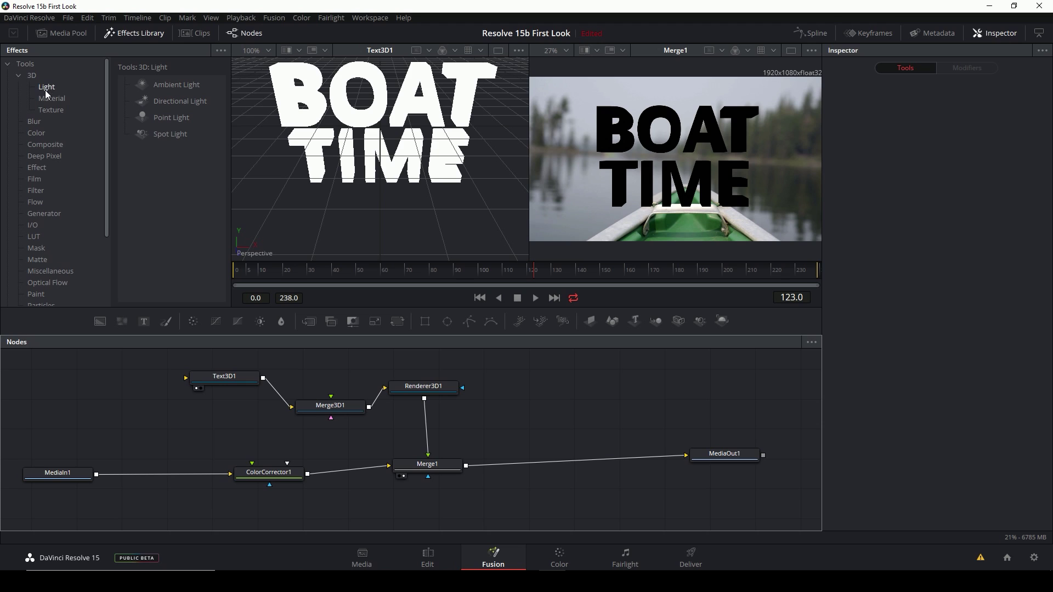
{"action": "left_click_drag", "start_coordinate": [170, 102], "coordinate": [340, 413]}
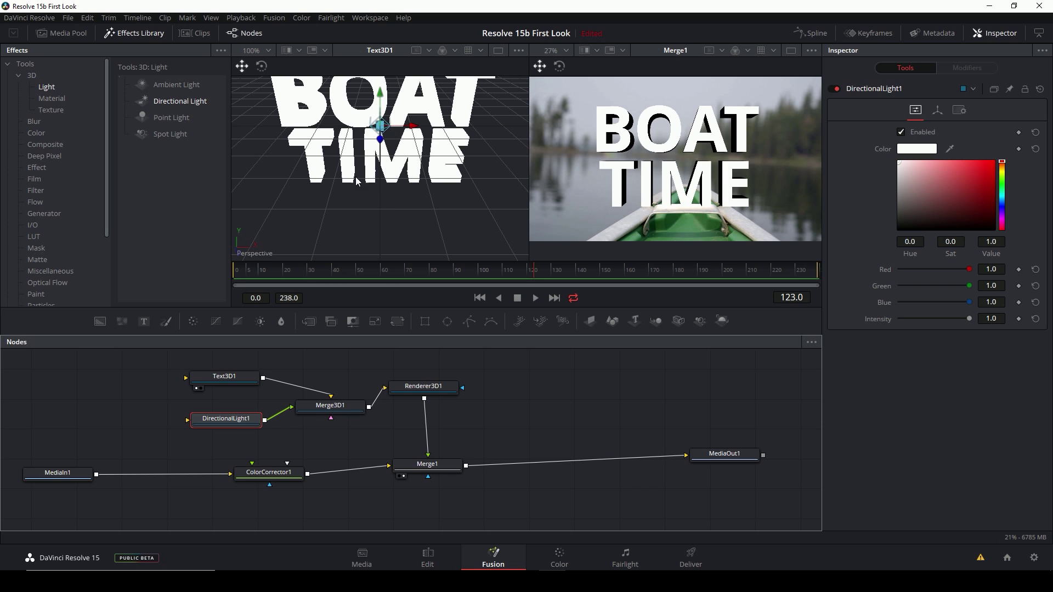
- Rotate the directional light to shade the letters and tint it a pale cyan sampled from the boat footage, previewing it on another frame
{"action": "left_click", "coordinate": [262, 67]}
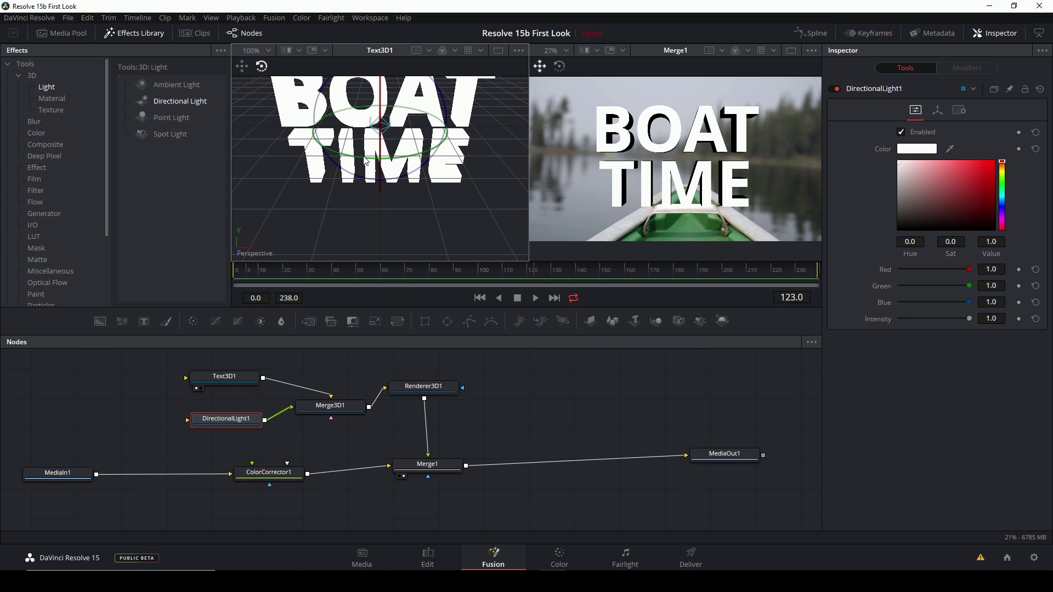
{"action": "mouse_move", "coordinate": [367, 162]}
{"action": "left_mouse_down"}
{"action": "mouse_move", "coordinate": [414, 159]}
{"action": "mouse_move", "coordinate": [429, 94]}
{"action": "mouse_move", "coordinate": [409, 132]}
{"action": "left_mouse_up"}
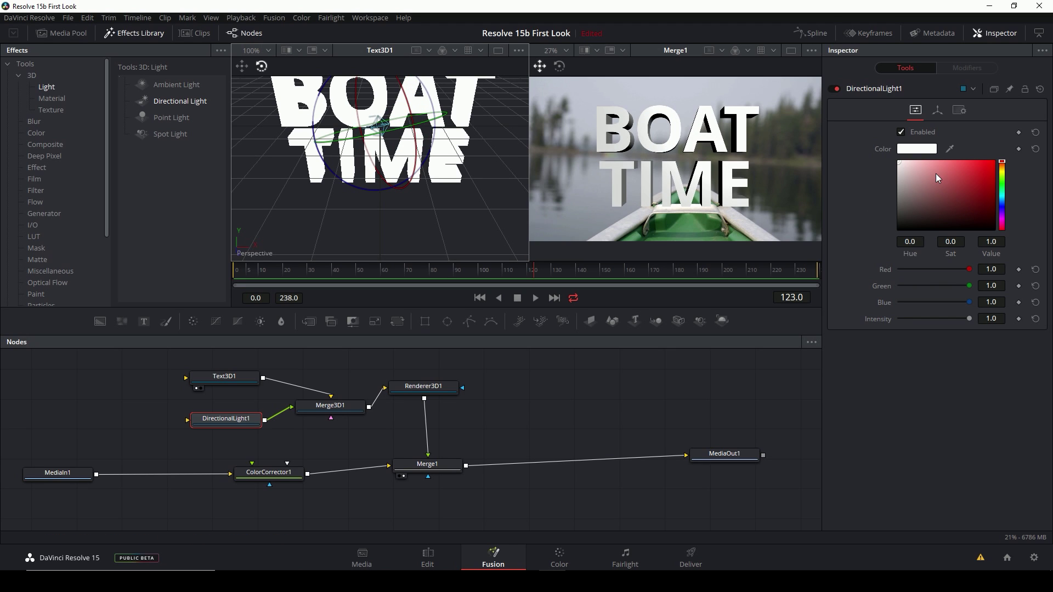
{"action": "left_click_drag", "start_coordinate": [950, 149], "coordinate": [670, 160]}
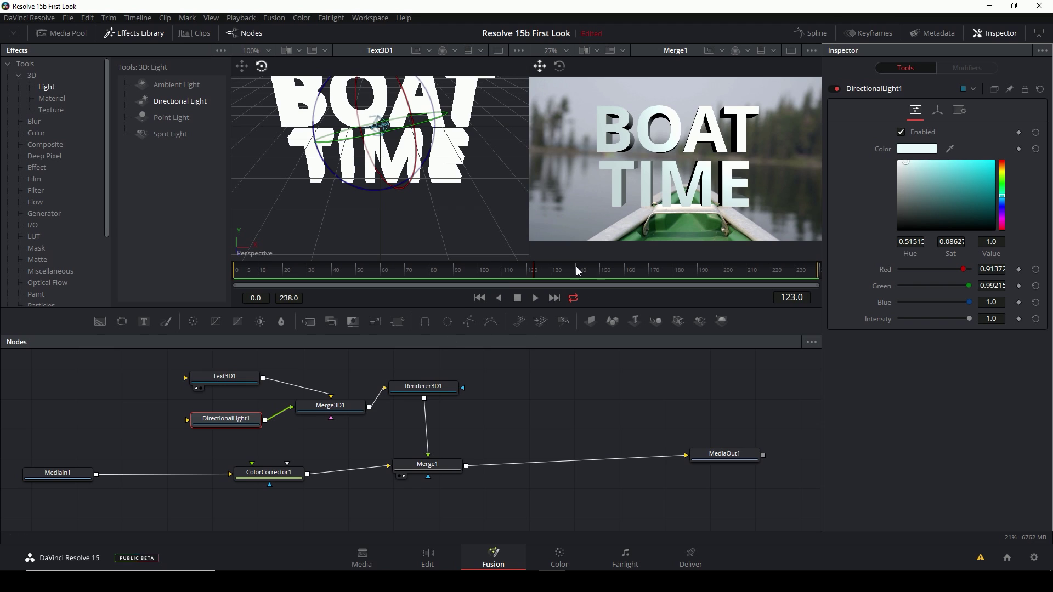
{"action": "left_click_drag", "start_coordinate": [472, 267], "coordinate": [574, 269]}
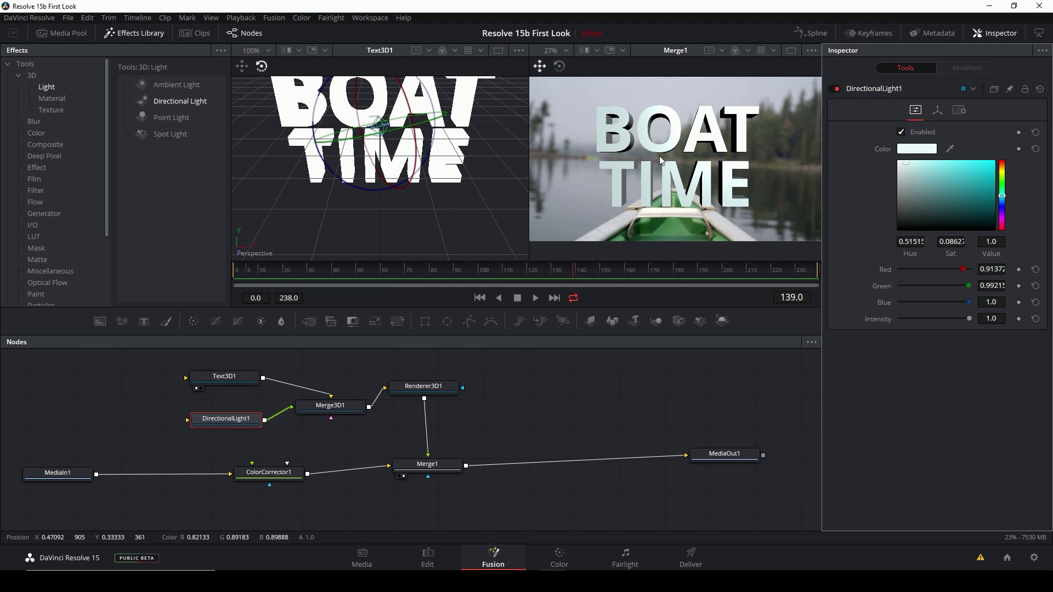
- Keyframe the Text3D1 tracking from 1.0 at about frame 17 to a wider spacing at about frame 140, and scrub through the animation
{"action": "left_click", "coordinate": [224, 375]}
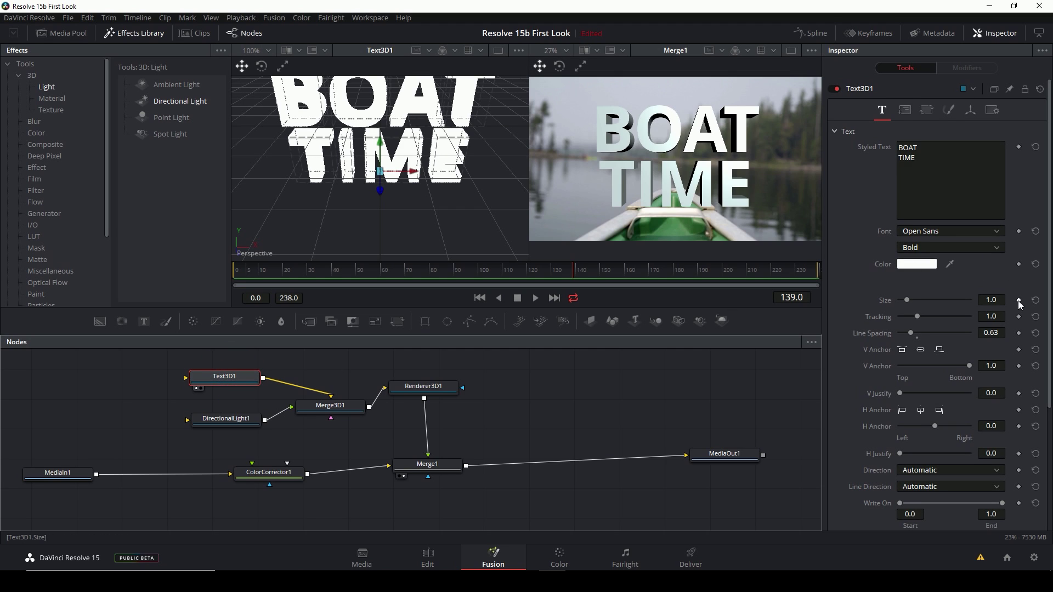
{"action": "left_click_drag", "start_coordinate": [573, 268], "coordinate": [275, 268]}
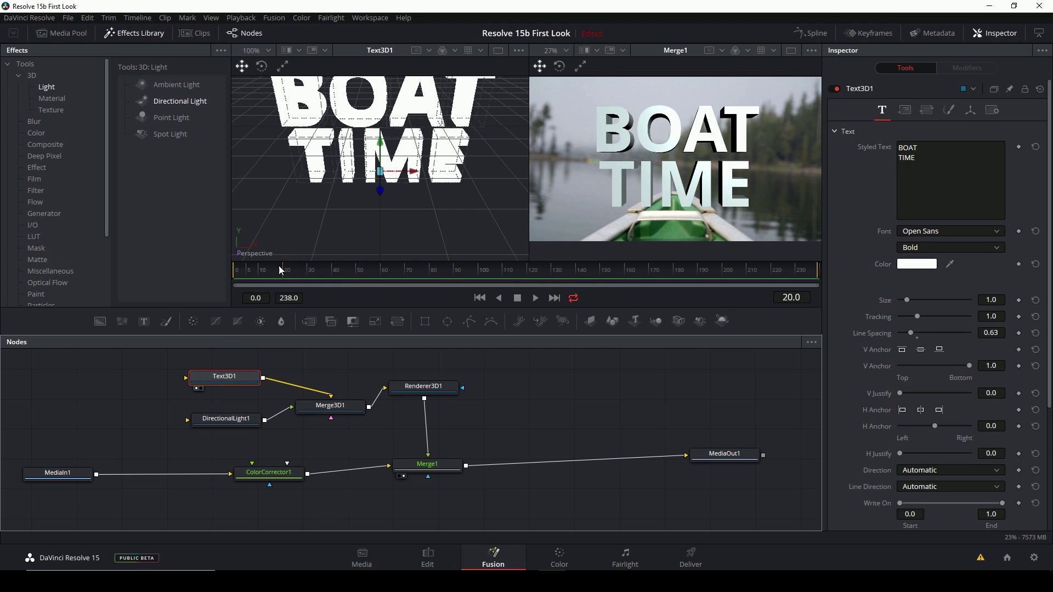
{"action": "left_click", "coordinate": [1019, 317]}
{"action": "left_click", "coordinate": [558, 270]}
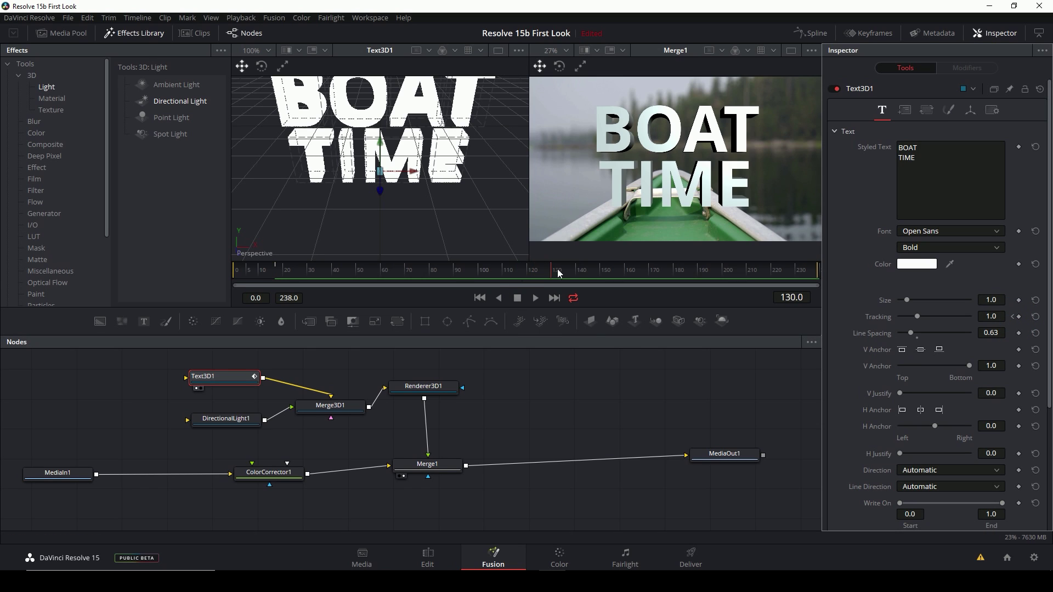
{"action": "left_click_drag", "start_coordinate": [558, 272], "coordinate": [577, 270]}
{"action": "left_click_drag", "start_coordinate": [923, 318], "coordinate": [926, 318]}
{"action": "left_click_drag", "start_coordinate": [590, 279], "coordinate": [373, 268]}
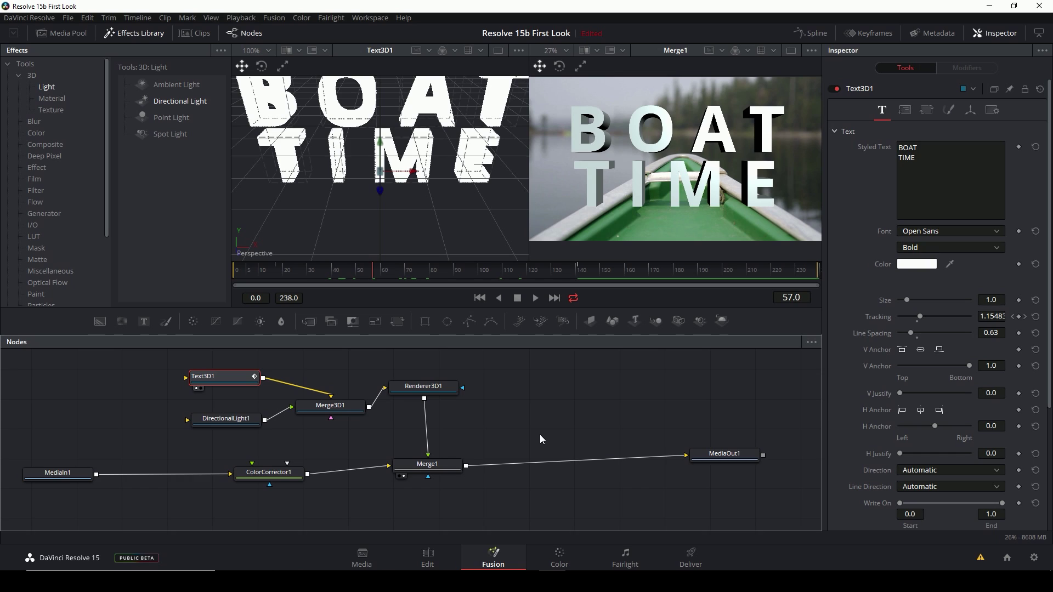
- Line up the MediaOut1 node with Merge1, then go to the Color page and select the following clip of the foot on the log
{"action": "left_click_drag", "start_coordinate": [724, 454], "coordinate": [742, 465]}
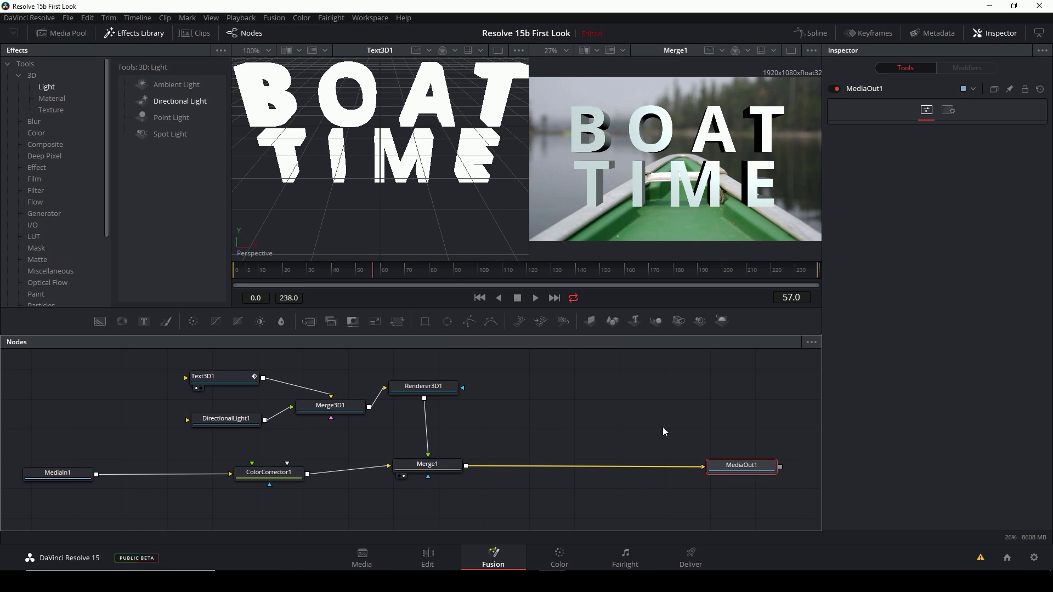
{"action": "left_click", "coordinate": [564, 423]}
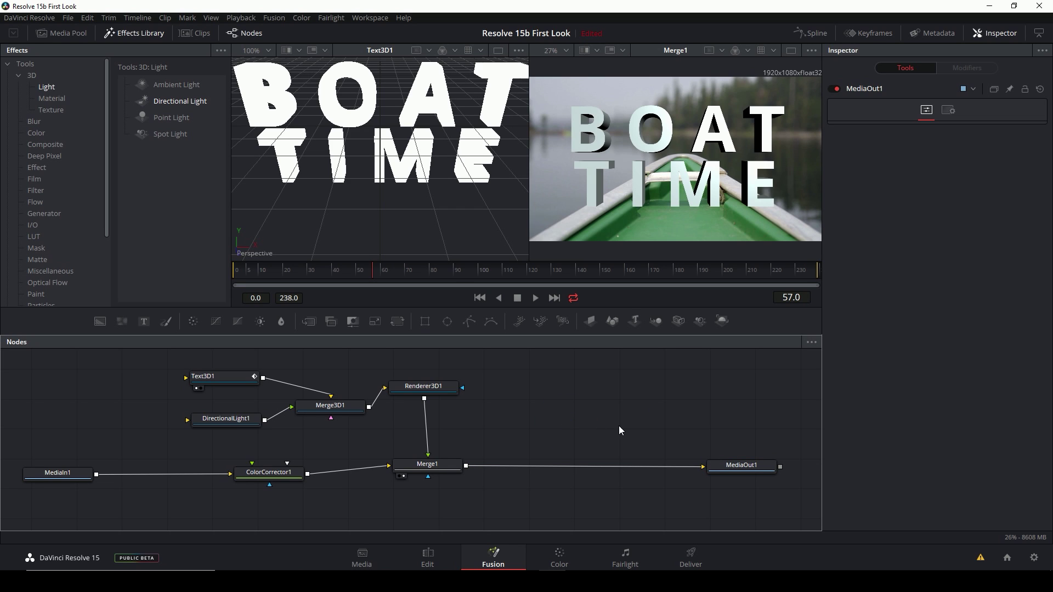
{"action": "key", "text": "shift+6"}
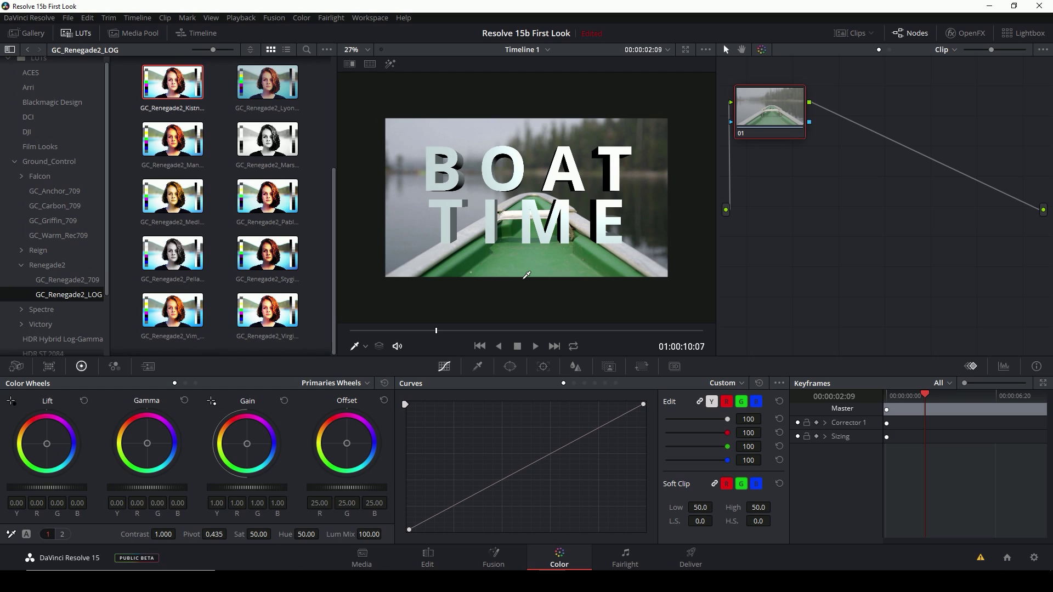
{"action": "key", "text": "Down"}
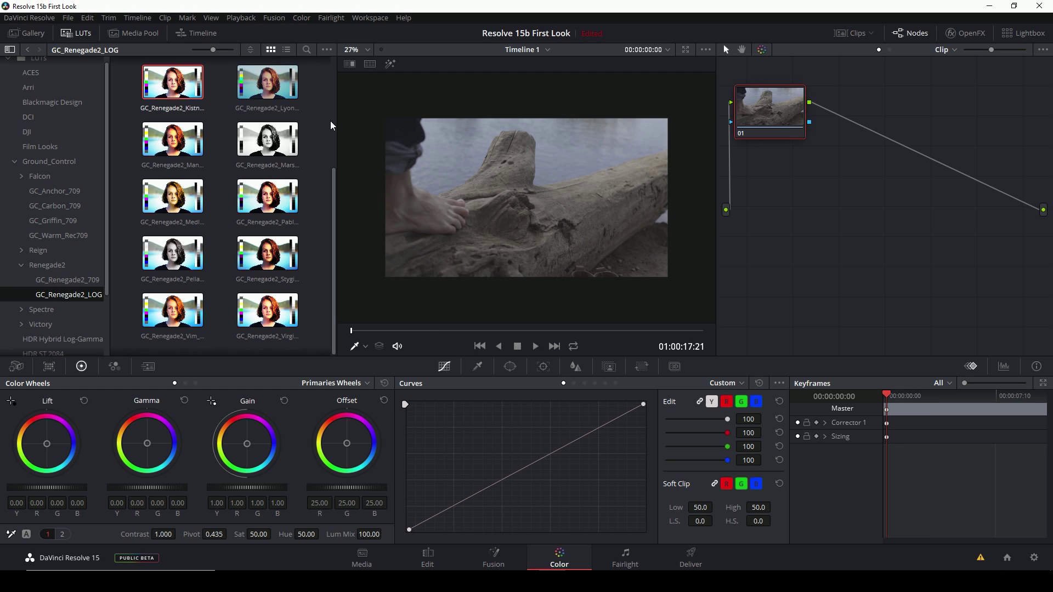
- Check the Media Pool, preview LUTs from the GC_Renegade2_LOG folder on the log clip, and try the GC_Renegade2_Kistn LUT before undoing it
{"action": "key", "text": "ctrl+shift+m"}
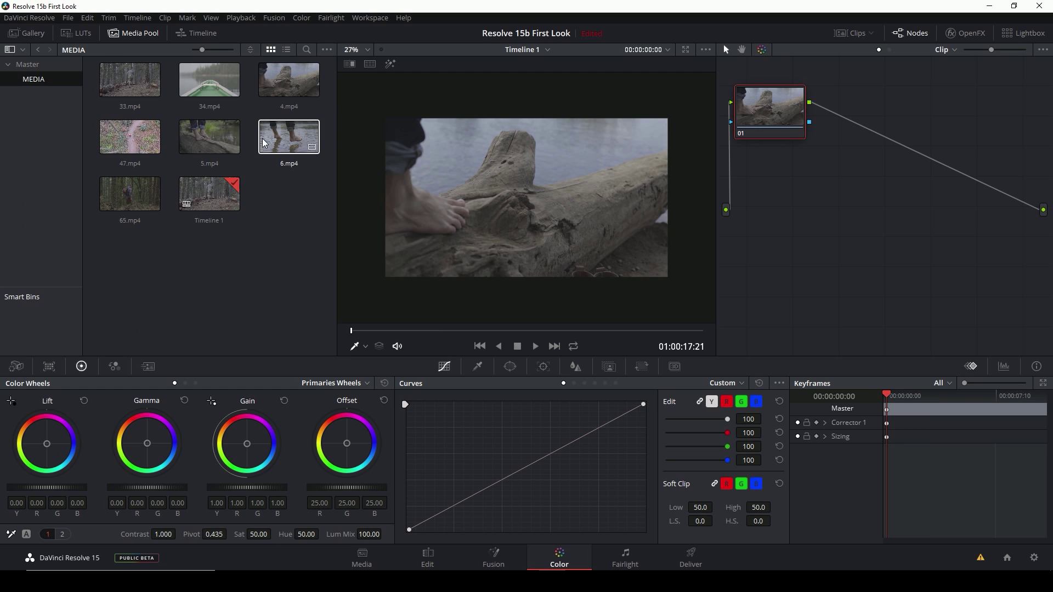
{"action": "left_click", "coordinate": [81, 34]}
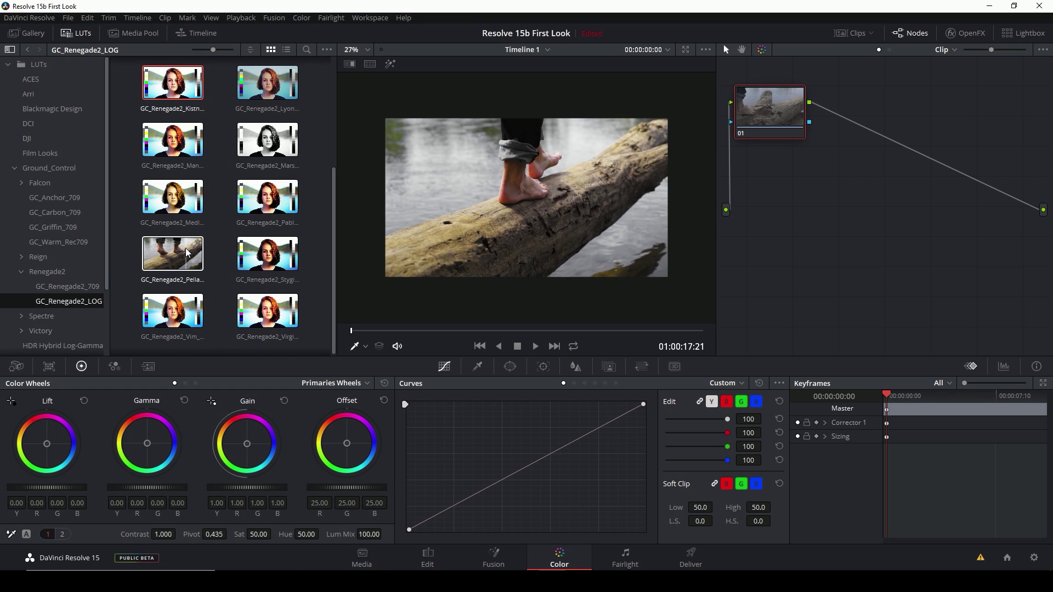
{"action": "double_click", "coordinate": [163, 87]}
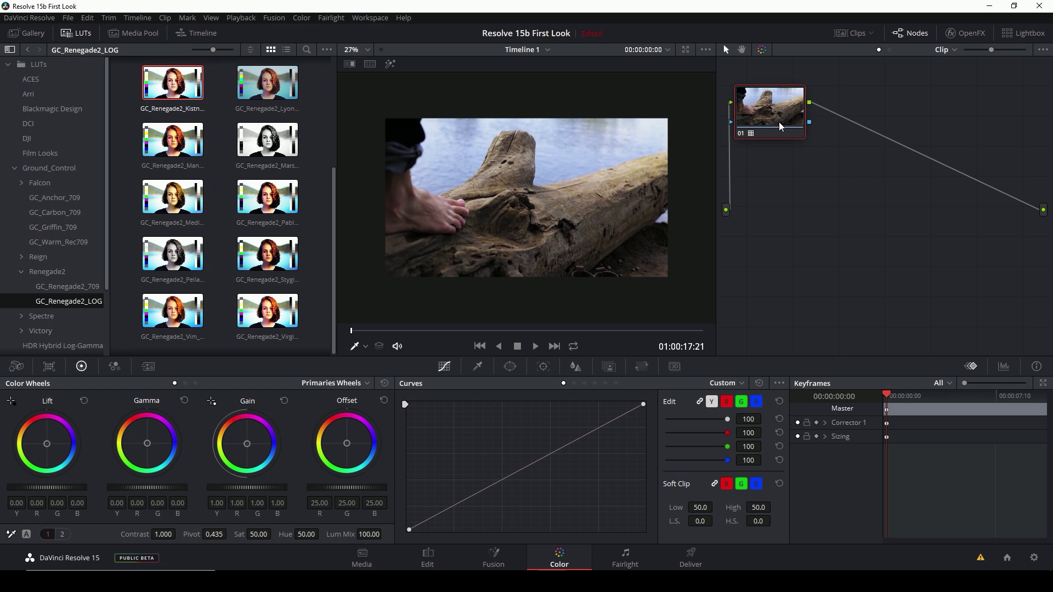
{"action": "left_click_drag", "start_coordinate": [776, 116], "coordinate": [879, 131]}
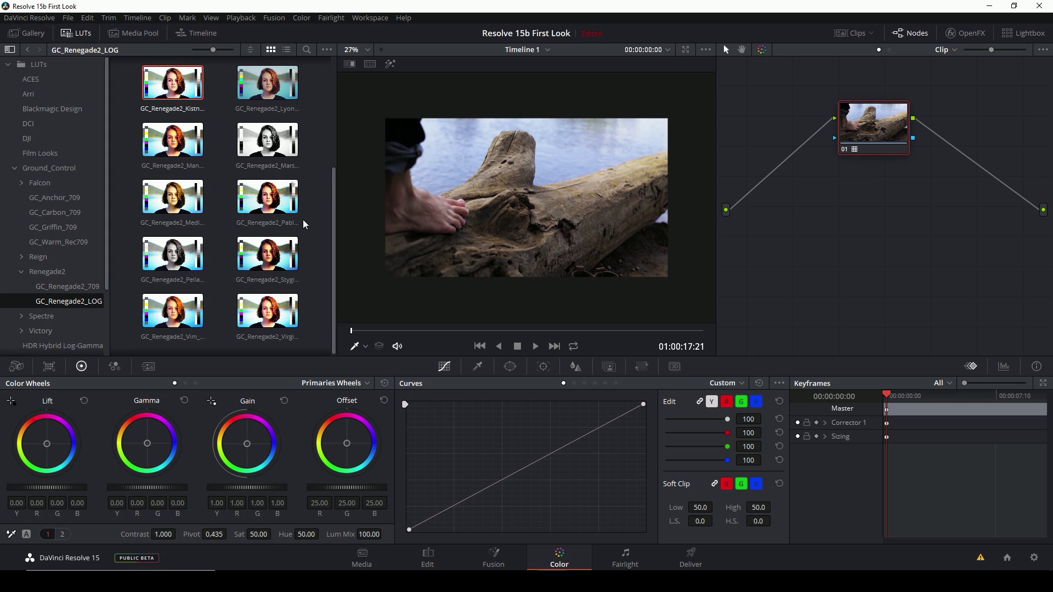
{"action": "left_click", "coordinate": [267, 254]}
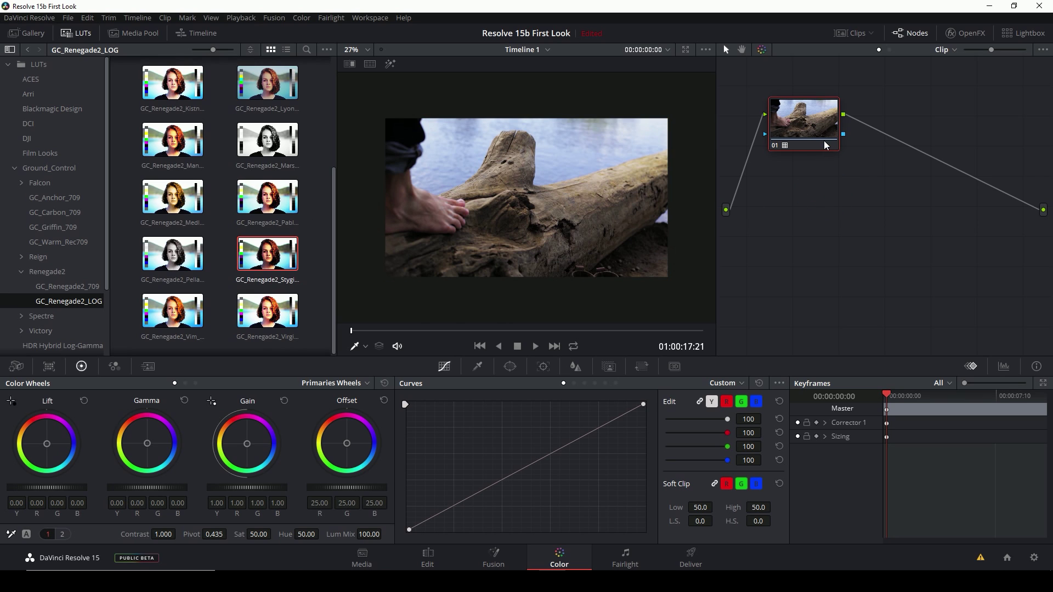
{"action": "key", "text": "ctrl+z"}
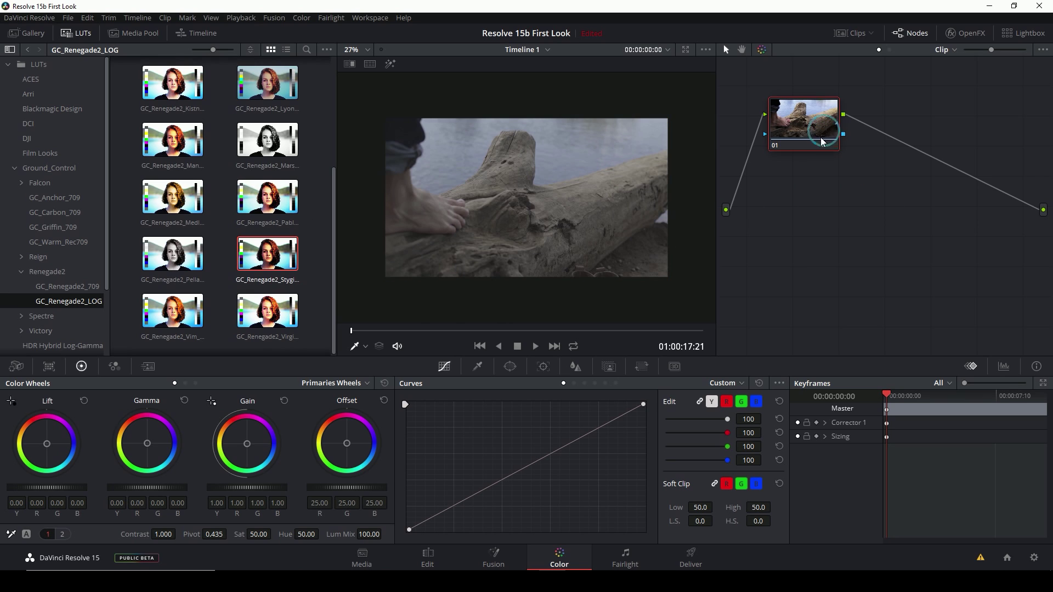
- Try the GC_Renegade2_Vim LUT on the log clip's node, then undo it
{"action": "double_click", "coordinate": [177, 309]}
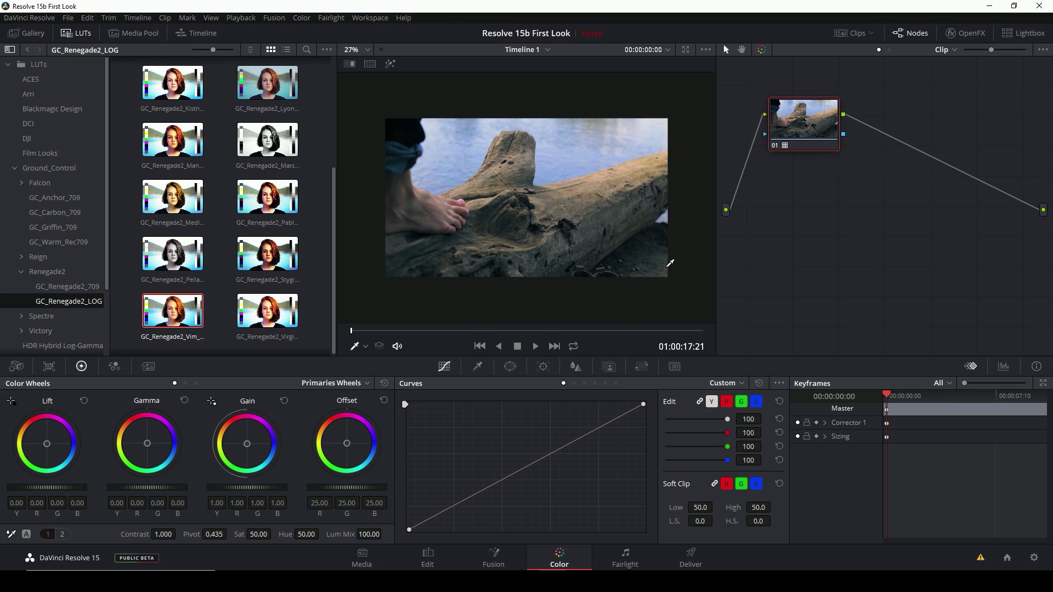
{"action": "mouse_move", "coordinate": [813, 132]}
{"action": "left_mouse_down"}
{"action": "mouse_move", "coordinate": [856, 130]}
{"action": "mouse_move", "coordinate": [838, 126]}
{"action": "mouse_move", "coordinate": [848, 138]}
{"action": "mouse_move", "coordinate": [829, 130]}
{"action": "left_mouse_up"}
{"action": "key", "text": "ctrl+z"}
- Examine the Ground_Control 3D LUT choices offered for node 01 without applying any of them
{"action": "right_click", "coordinate": [831, 132]}
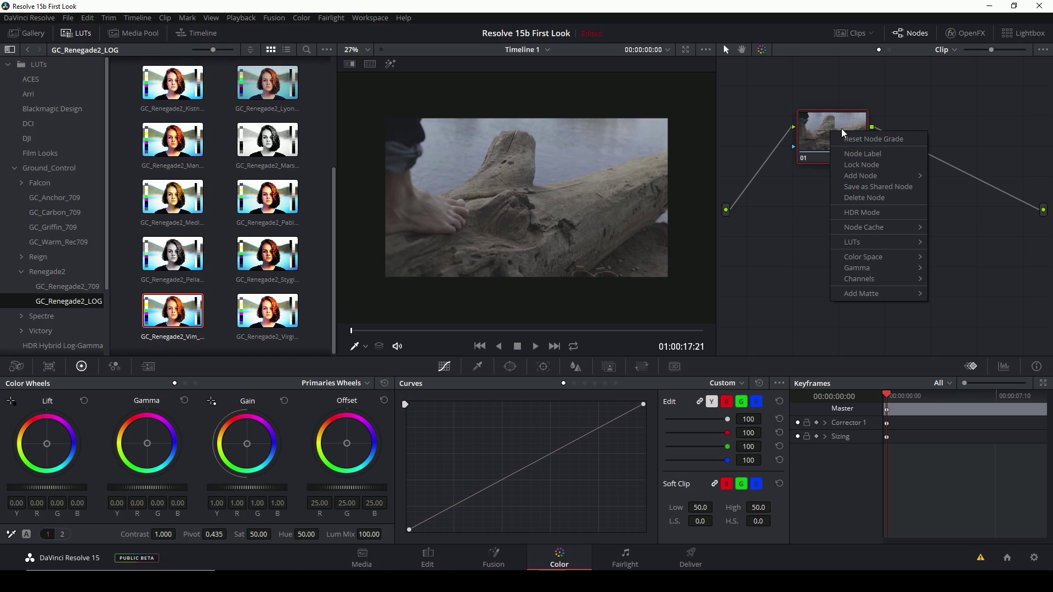
{"action": "mouse_move", "coordinate": [872, 240]}
{"action": "mouse_move", "coordinate": [963, 277]}
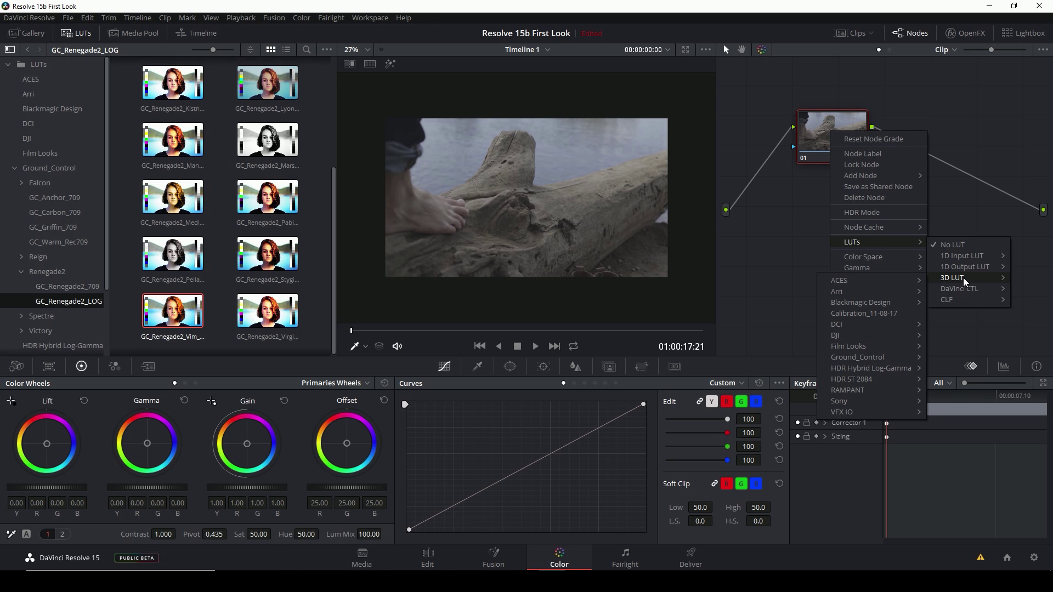
{"action": "mouse_move", "coordinate": [891, 358]}
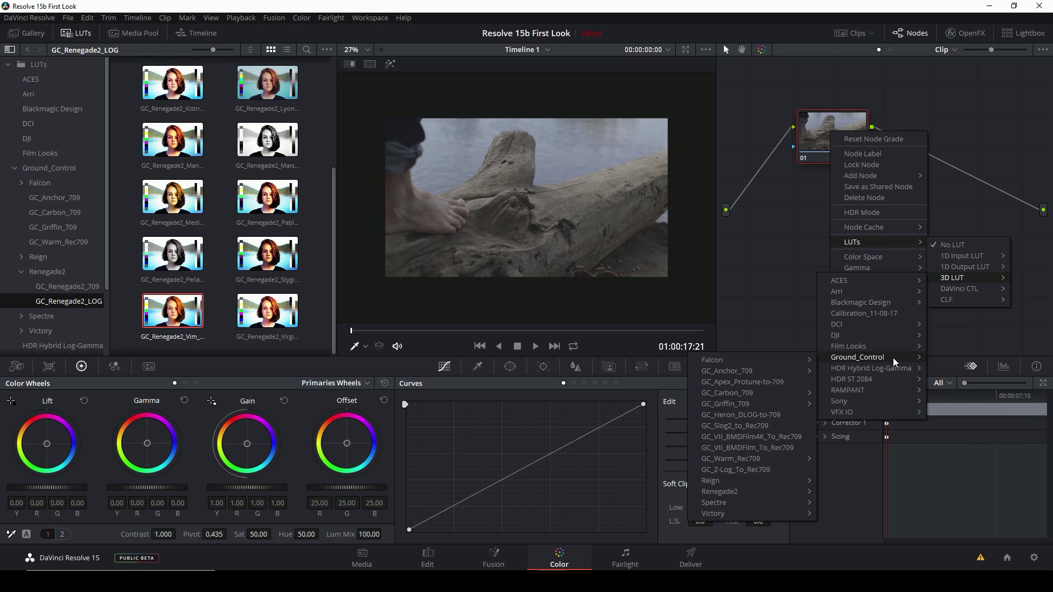
{"action": "left_click", "coordinate": [771, 238]}
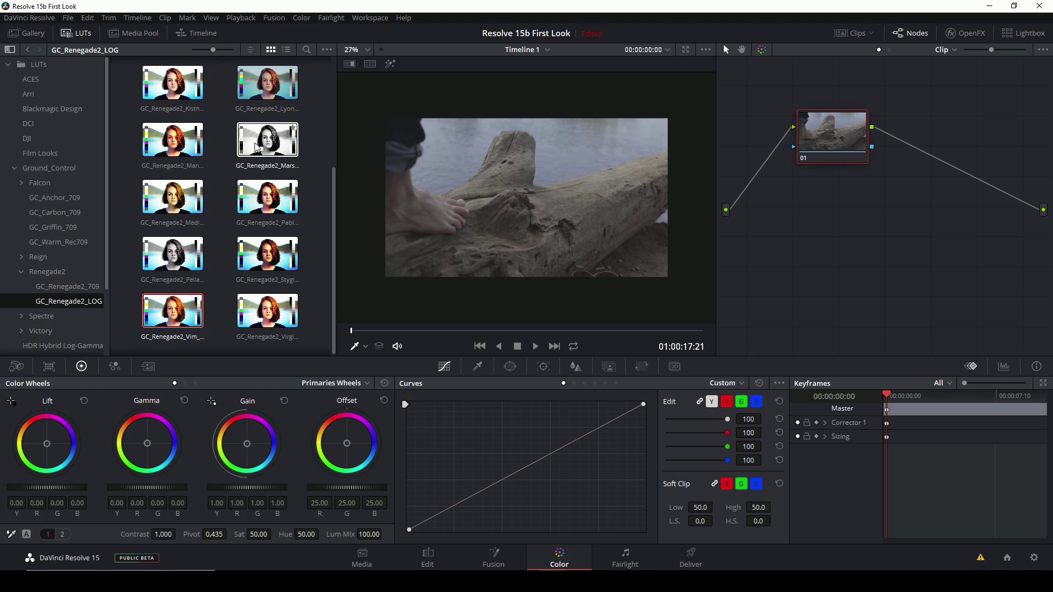
- Apply the GC_Renegade2_Pabl LUT to node 01 and place a new corrector node before it
{"action": "left_click_drag", "start_coordinate": [823, 134], "coordinate": [847, 145]}
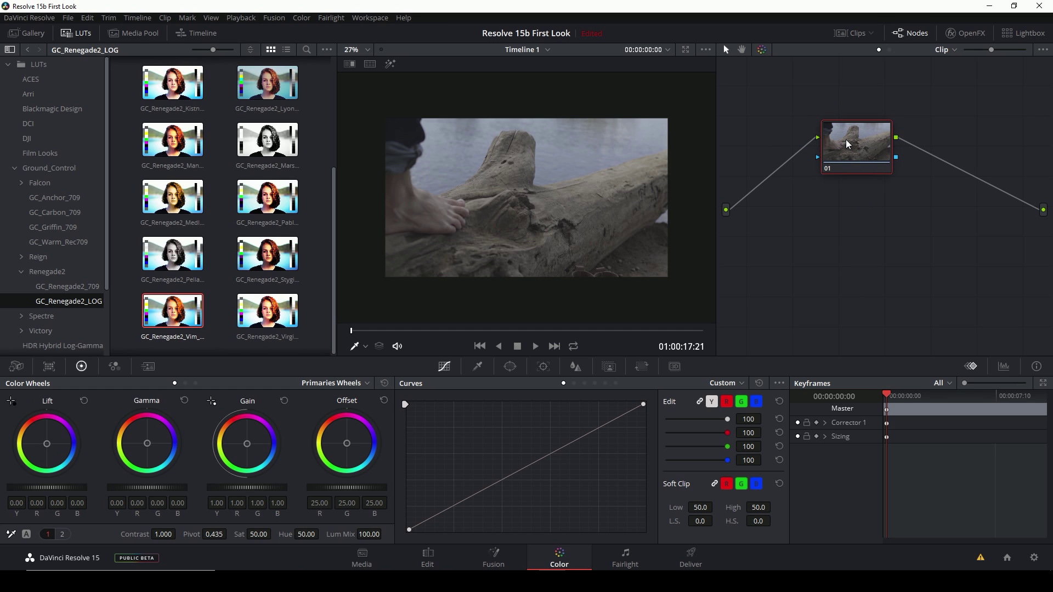
{"action": "mouse_move", "coordinate": [272, 203]}
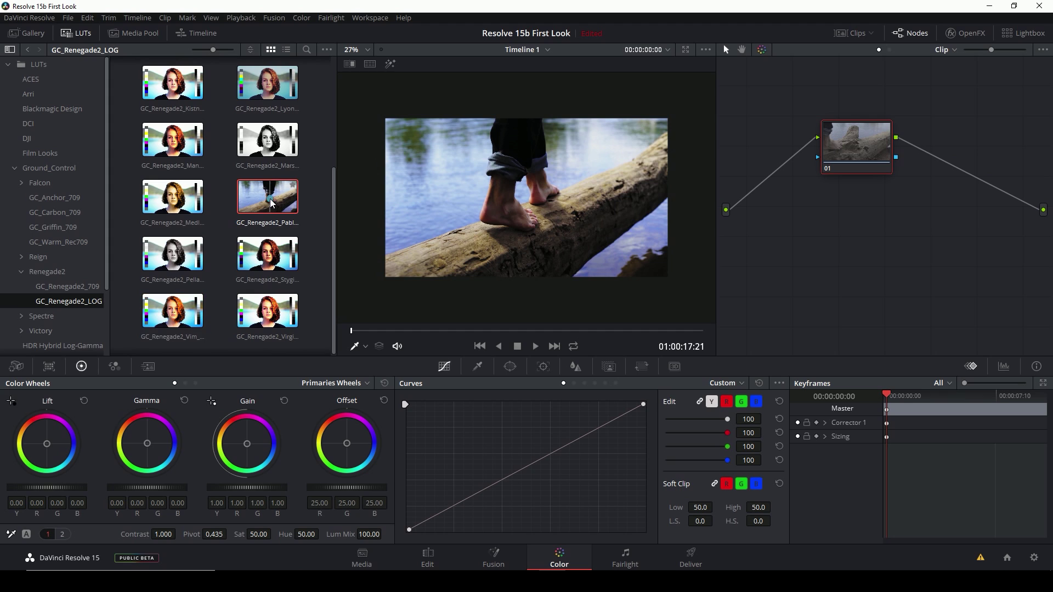
{"action": "left_click_drag", "start_coordinate": [845, 151], "coordinate": [900, 154]}
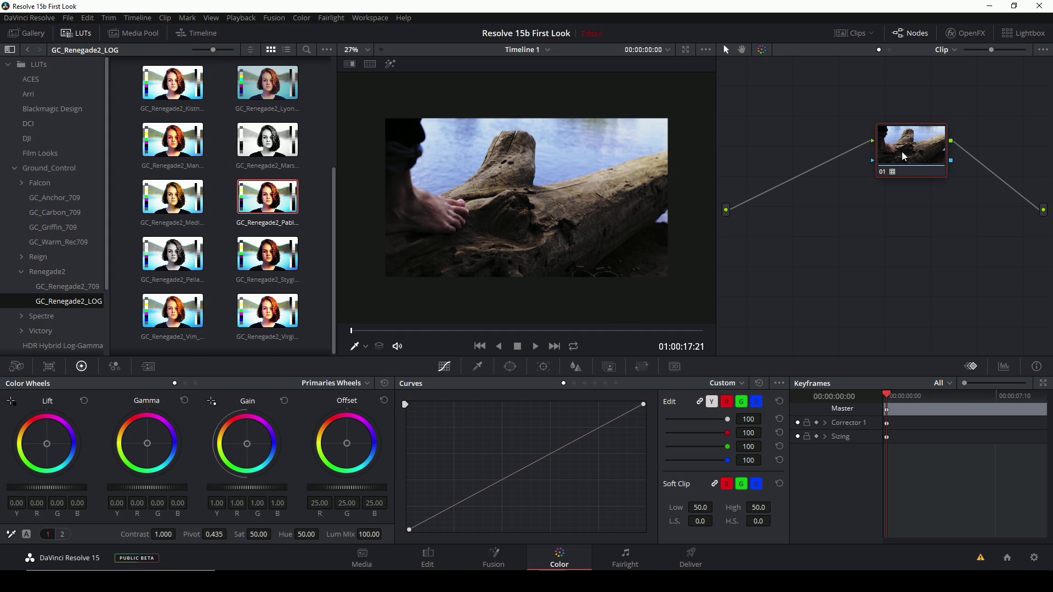
{"action": "key", "text": "shift+s"}
{"action": "left_click_drag", "start_coordinate": [900, 205], "coordinate": [825, 155]}
- Set node 02's lift to 0.01, gamma to 0.01 and gain to 0.99 using the parade scopes, and preview the log clip further along
{"action": "left_click_drag", "start_coordinate": [58, 491], "coordinate": [61, 490]}
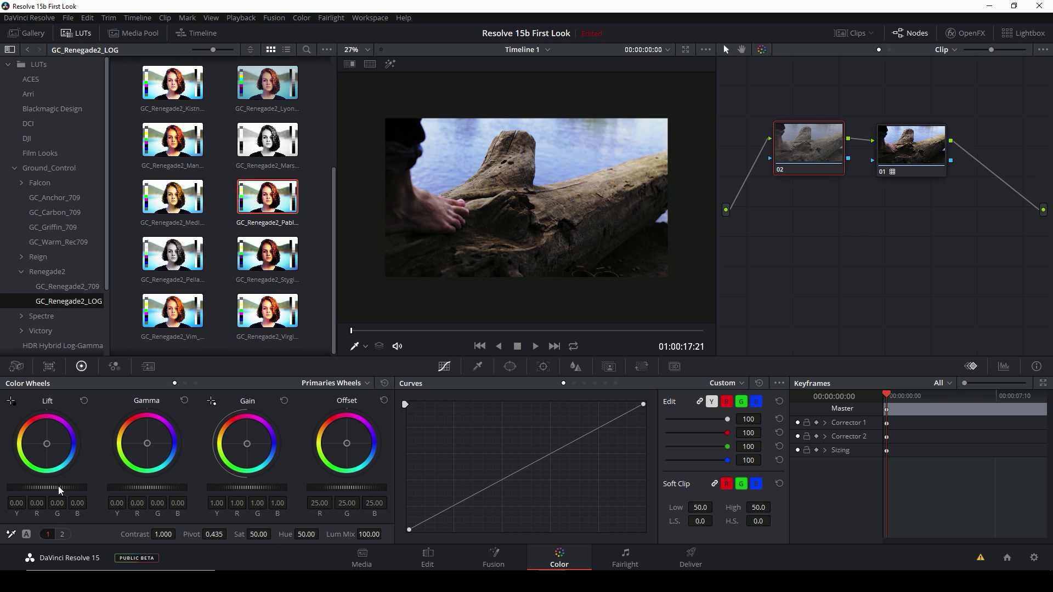
{"action": "key", "text": "ctrl+shift+w"}
{"action": "left_click_drag", "start_coordinate": [186, 489], "coordinate": [167, 487]}
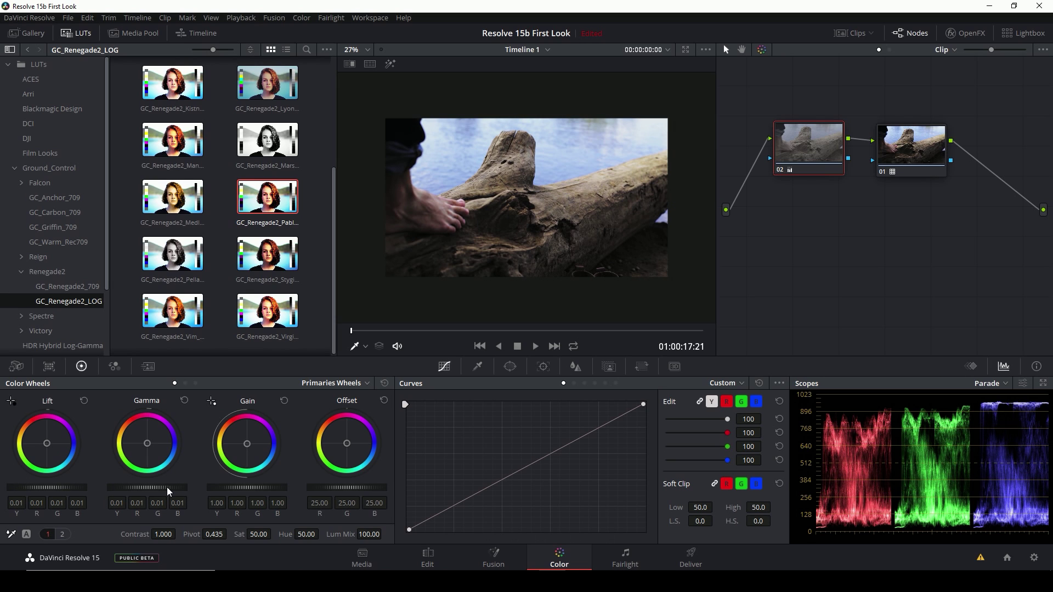
{"action": "left_click_drag", "start_coordinate": [261, 488], "coordinate": [257, 489]}
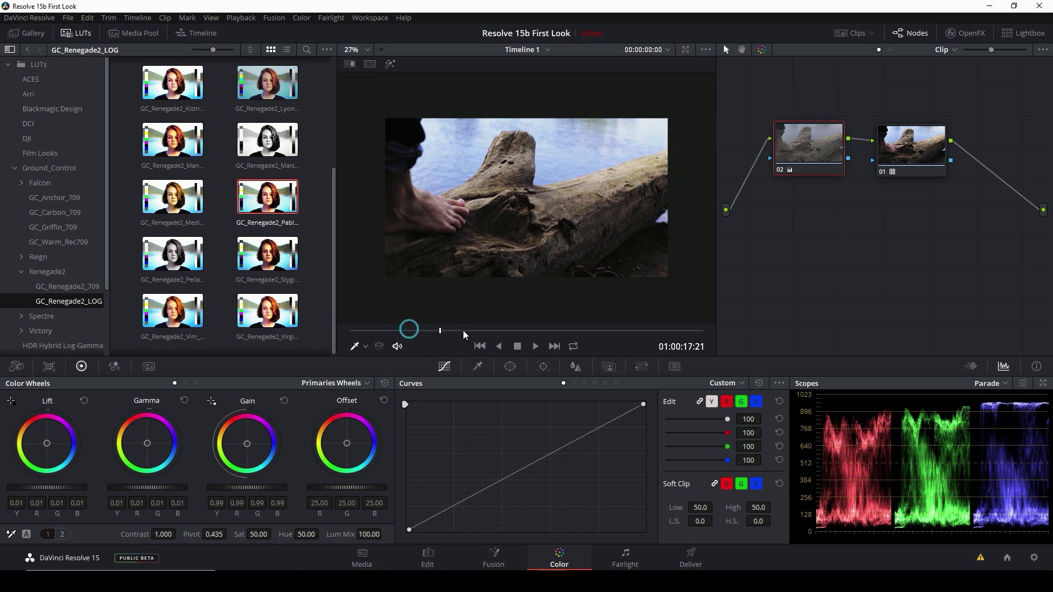
{"action": "left_click_drag", "start_coordinate": [463, 334], "coordinate": [524, 341]}
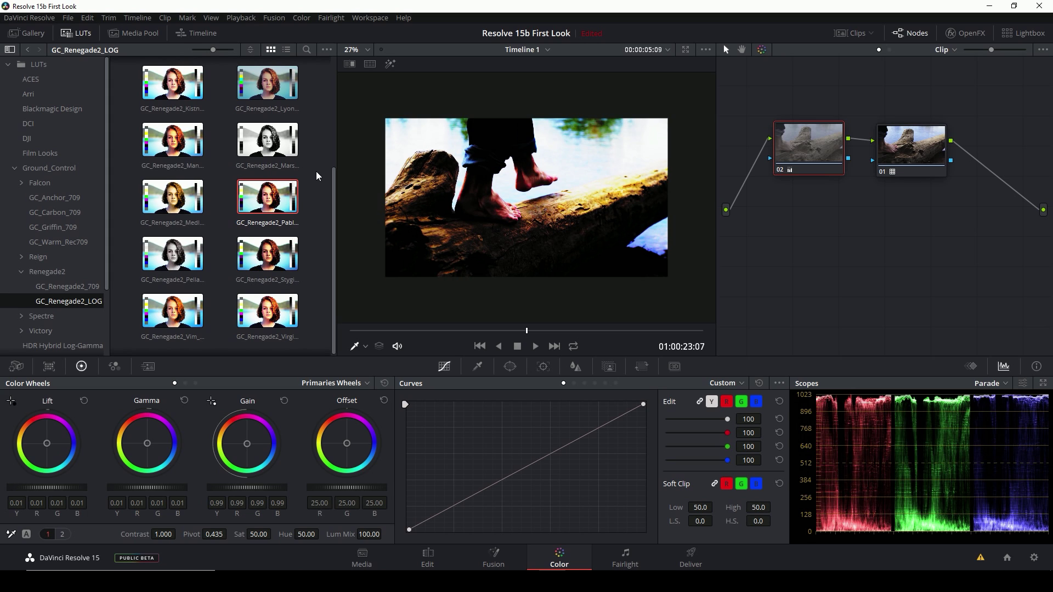
{"action": "scroll", "coordinate": [320, 208], "scroll_direction": "up", "scroll_amount": 3}
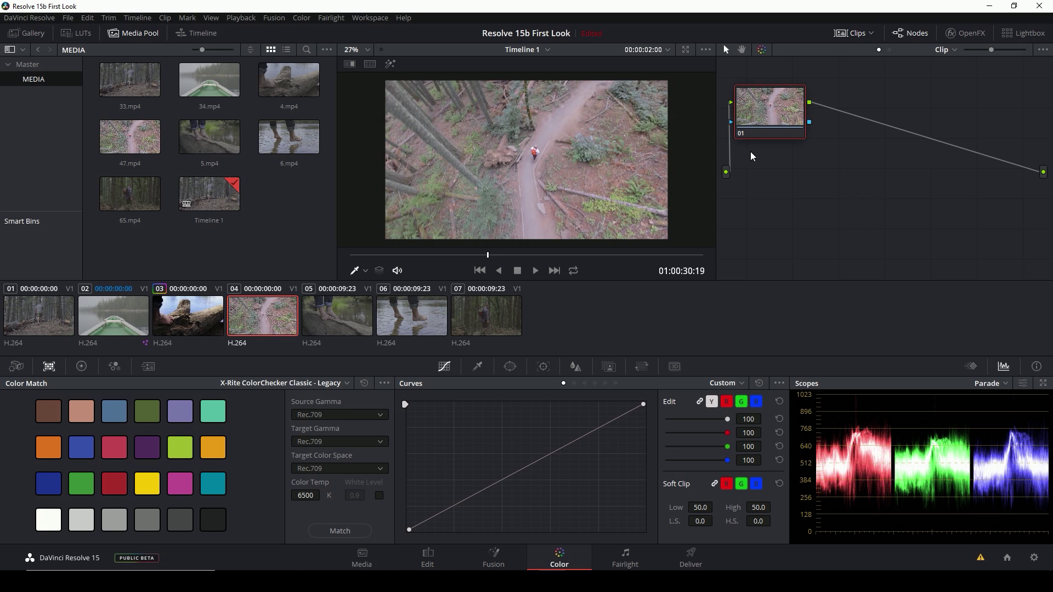
- Add serial node 02 to clip 04, set lift to -0.09, gamma to -0.04 and gain to 1.12, and add an upper curve point
{"action": "key", "text": "alt+s"}
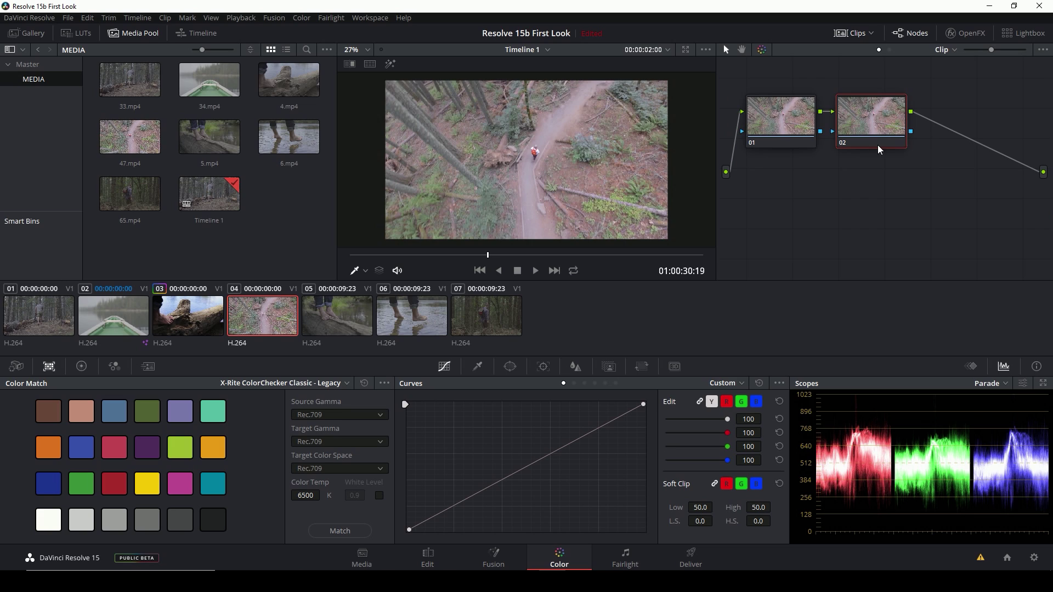
{"action": "left_click", "coordinate": [82, 368]}
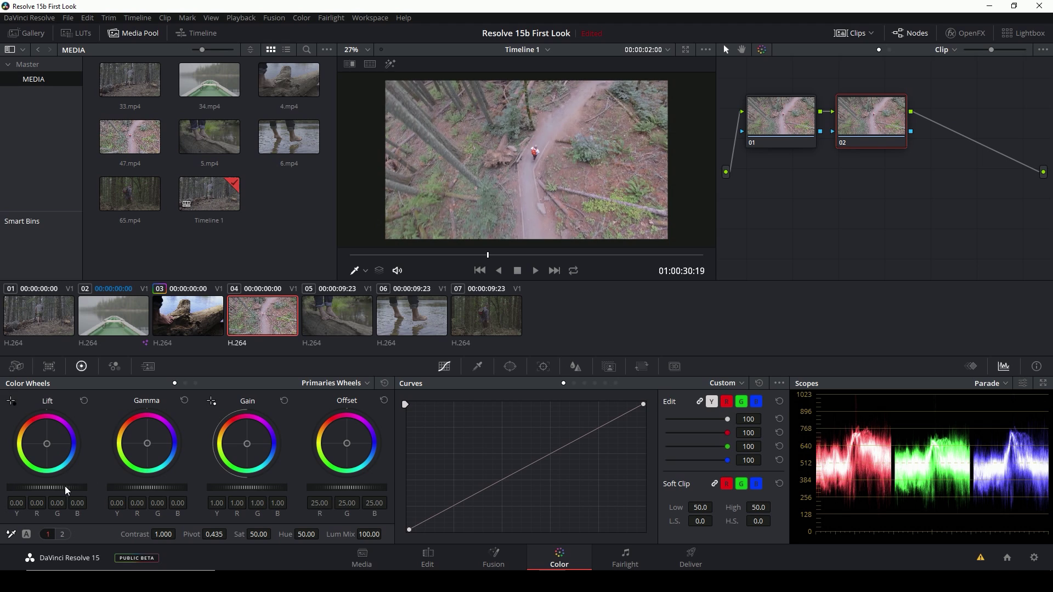
{"action": "left_click_drag", "start_coordinate": [65, 486], "coordinate": [67, 485]}
{"action": "left_click_drag", "start_coordinate": [264, 489], "coordinate": [266, 486]}
{"action": "left_click", "coordinate": [580, 434]}
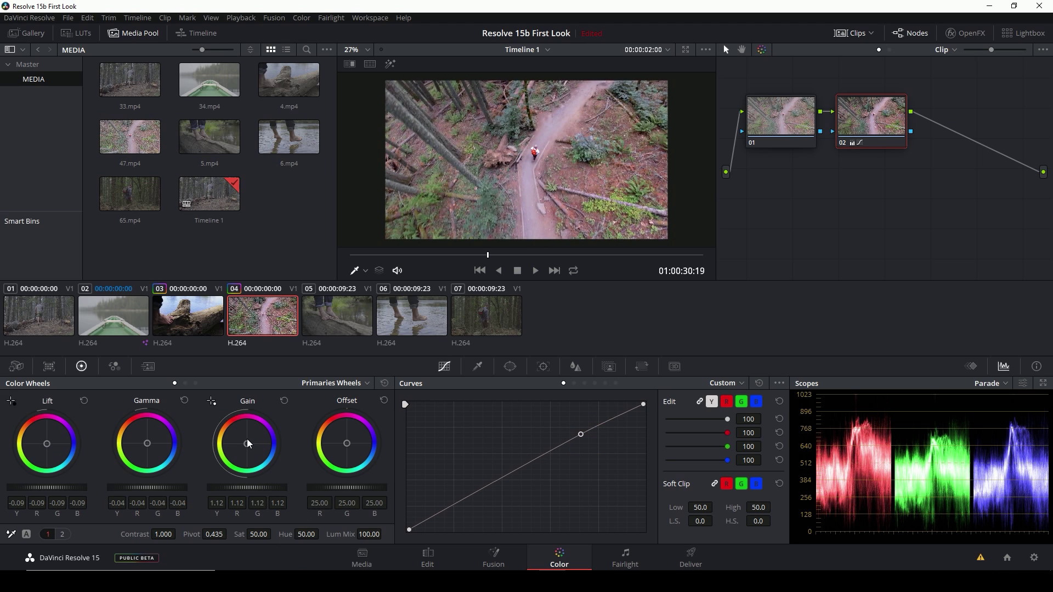
- Balance gain to R 1.10, G 1.13, B 1.09 and gamma to R -0.03, G -0.04, B -0.05, and set saturation to 70.80
{"action": "left_click_drag", "start_coordinate": [249, 447], "coordinate": [246, 444]}
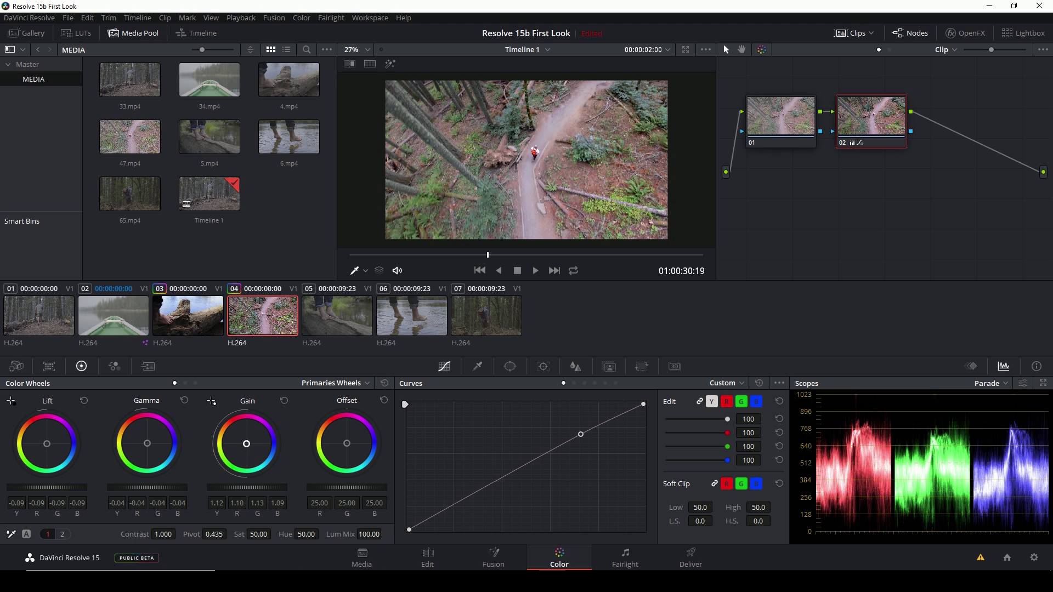
{"action": "left_click", "coordinate": [139, 34]}
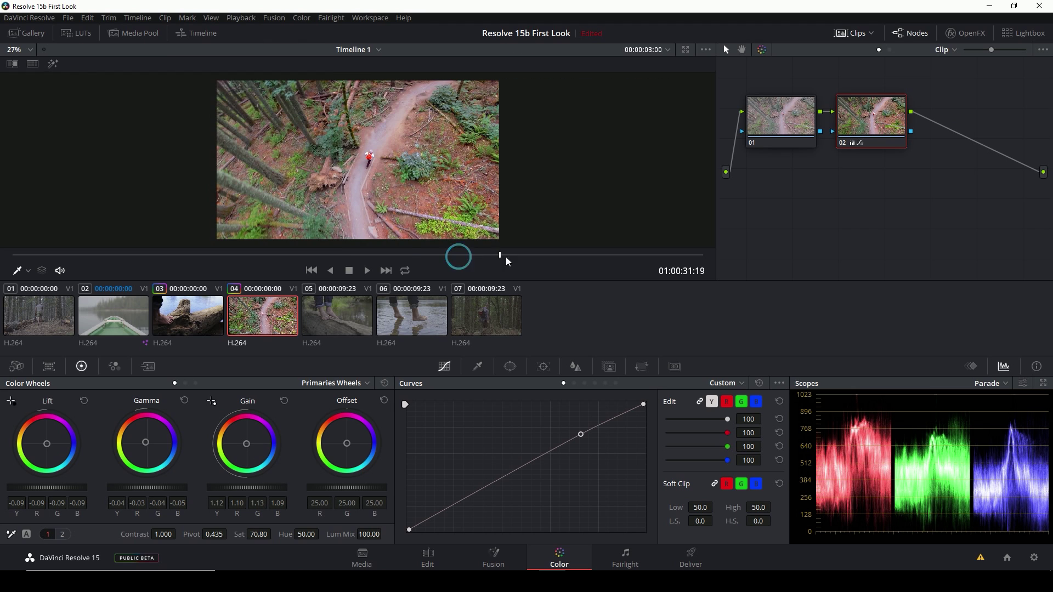
{"action": "left_click_drag", "start_coordinate": [506, 257], "coordinate": [483, 256]}
- Shape node 02's custom curve into a gentle S with a lowered shadow point and a raised highlight point
{"action": "left_click", "coordinate": [450, 511]}
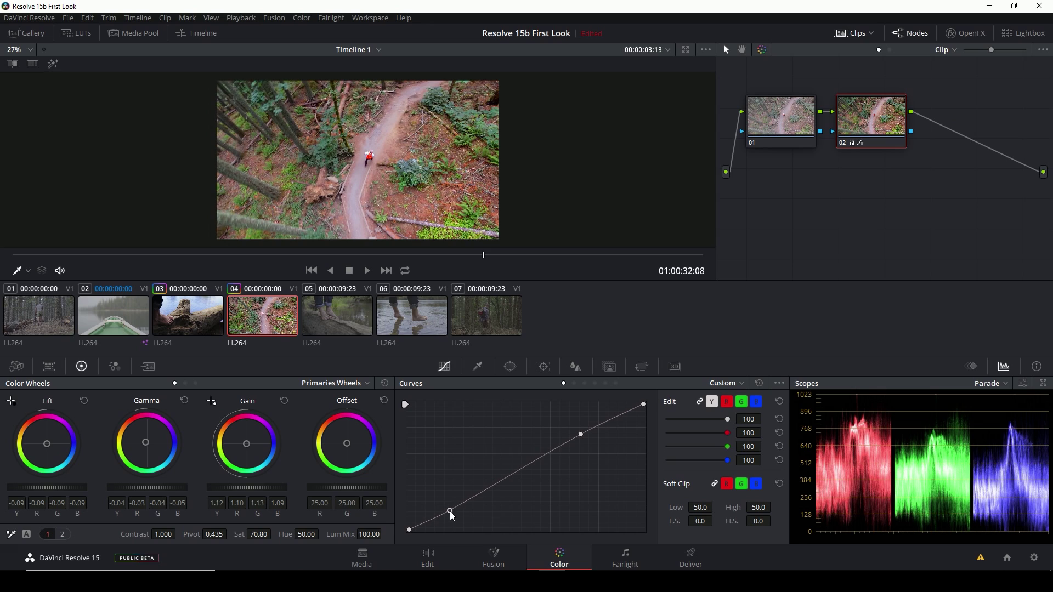
{"action": "left_click_drag", "start_coordinate": [450, 512], "coordinate": [453, 512]}
{"action": "left_click_drag", "start_coordinate": [585, 428], "coordinate": [574, 435]}
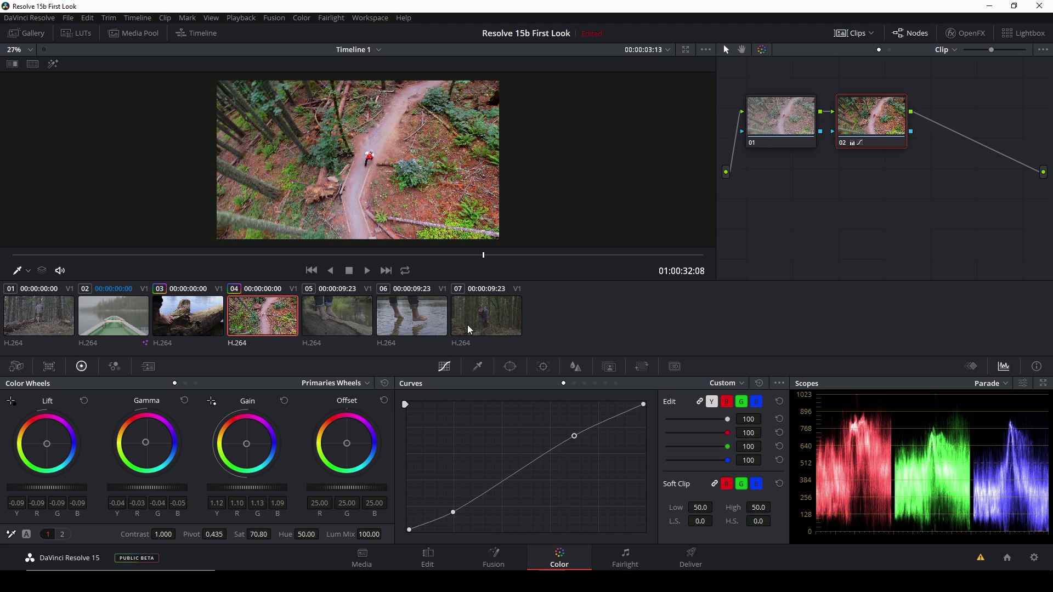
- Copy clip 04's full grade onto clips 05 through 07 and check each clip's look
{"action": "left_click", "coordinate": [344, 324]}
{"action": "left_click", "coordinate": [498, 317], "text": "shift"}
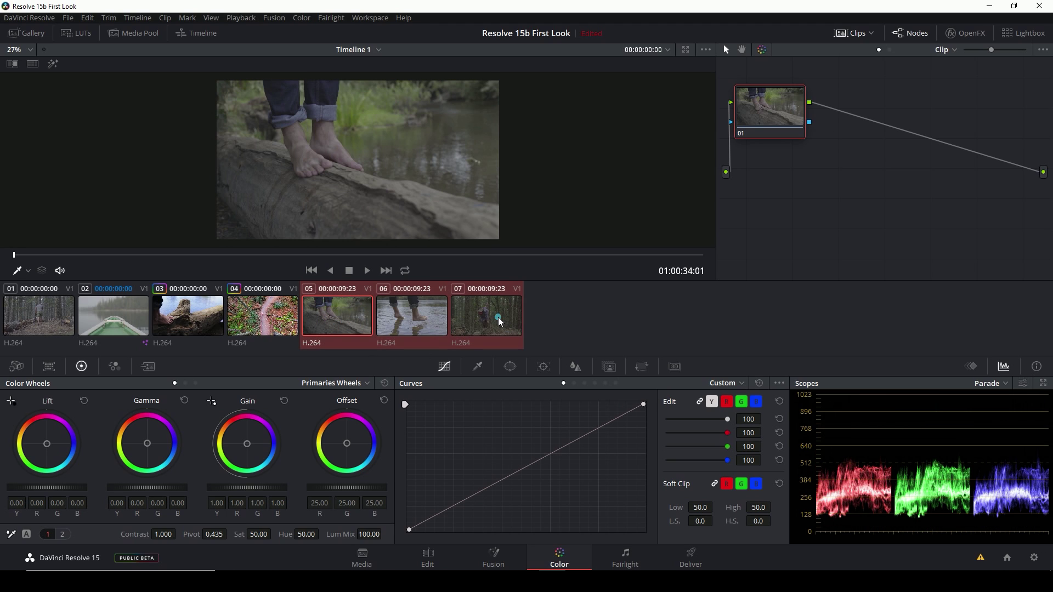
{"action": "middle_click", "coordinate": [270, 314]}
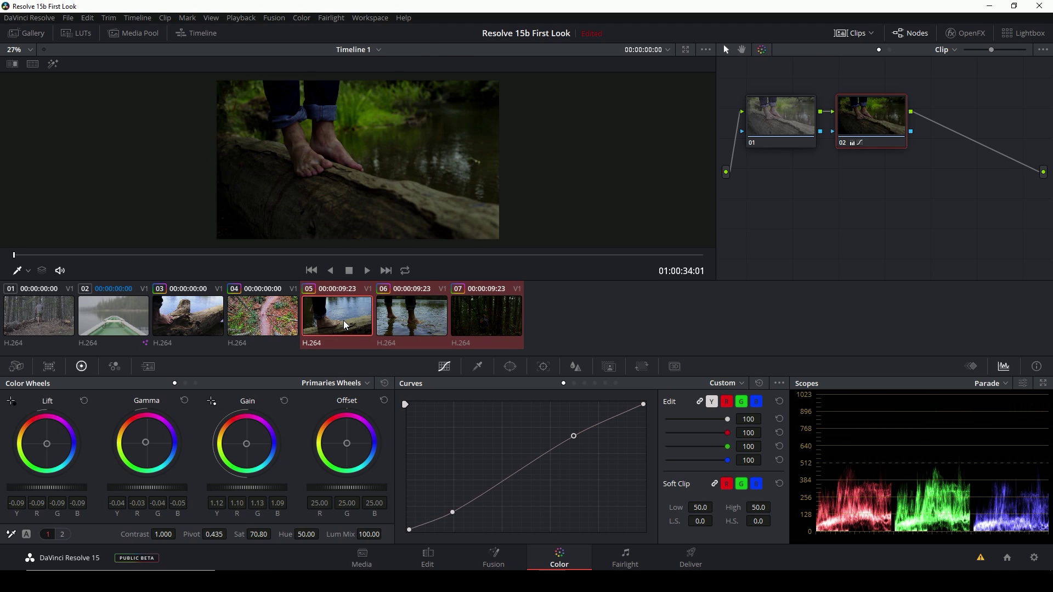
{"action": "left_click", "coordinate": [417, 321]}
{"action": "left_click", "coordinate": [494, 315]}
{"action": "left_click", "coordinate": [261, 316]}
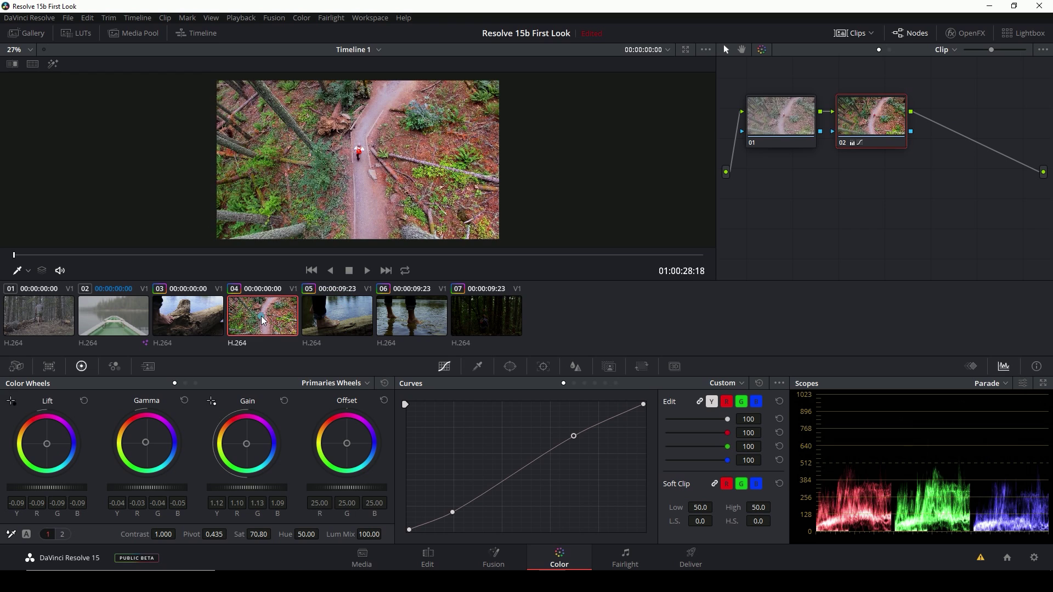
- Reselect clips 05 through 07, remove the grade copied from clip 04, and return to clip 04
{"action": "left_click", "coordinate": [340, 323]}
{"action": "left_click", "coordinate": [489, 325], "text": "shift"}
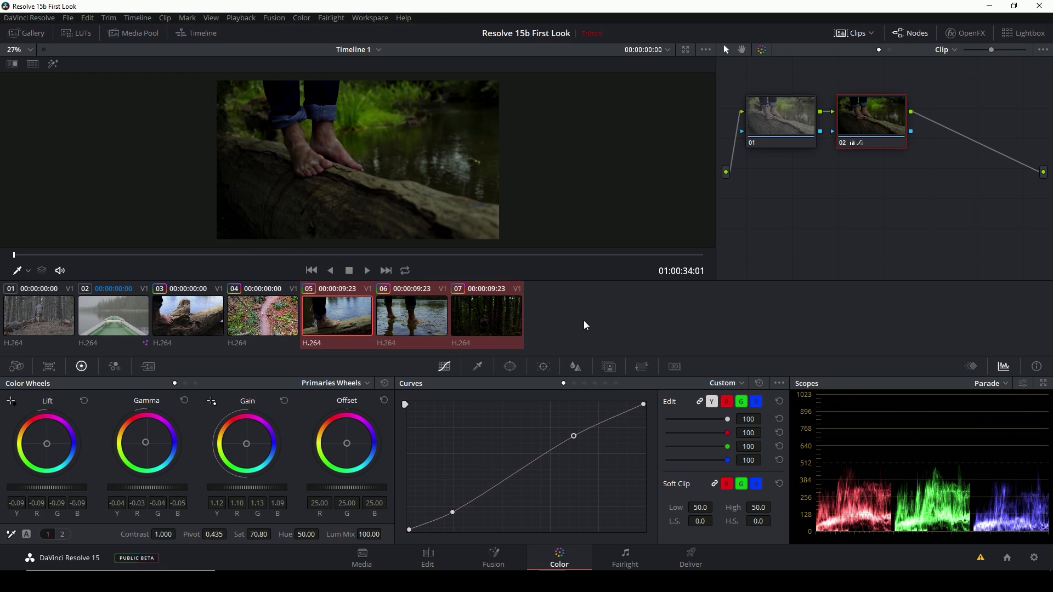
{"action": "key", "text": "Up"}
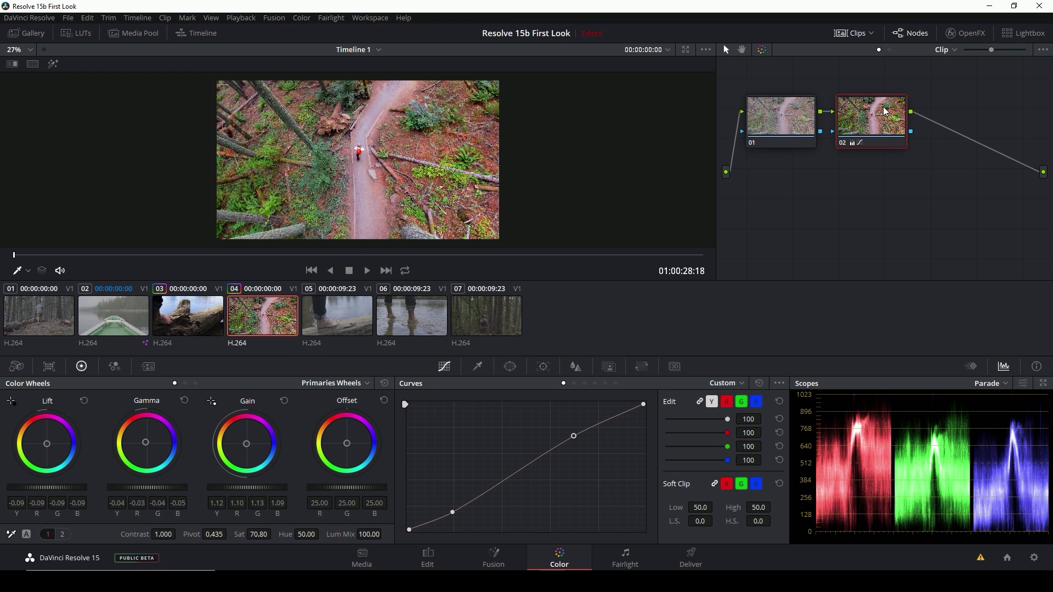
- Add clips 05 through 07 into a new group named Group 1
{"action": "key", "text": "Down"}
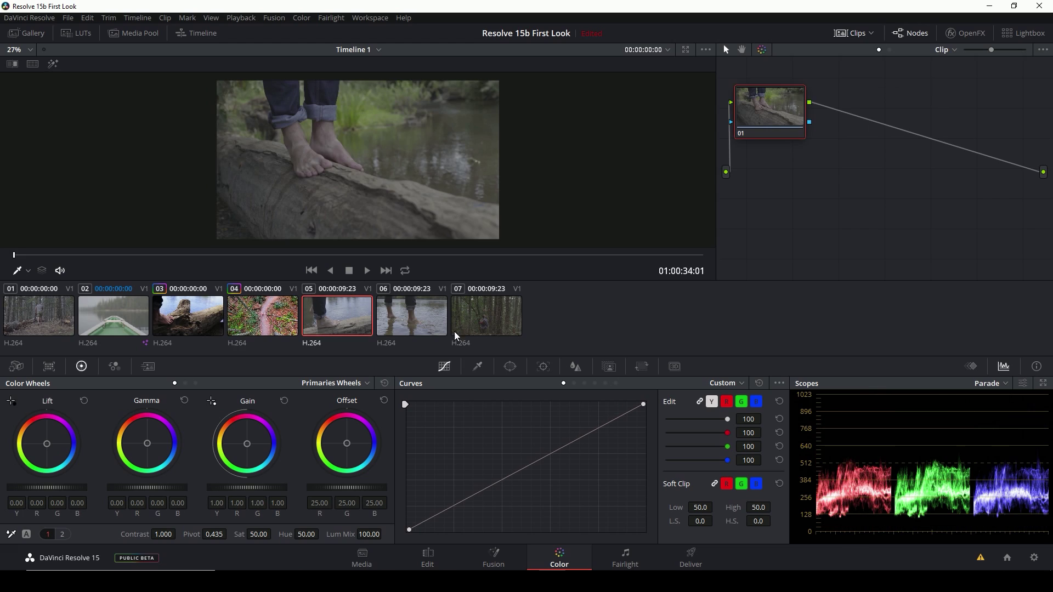
{"action": "left_click", "coordinate": [455, 329], "text": "shift"}
{"action": "right_click", "coordinate": [414, 319]}
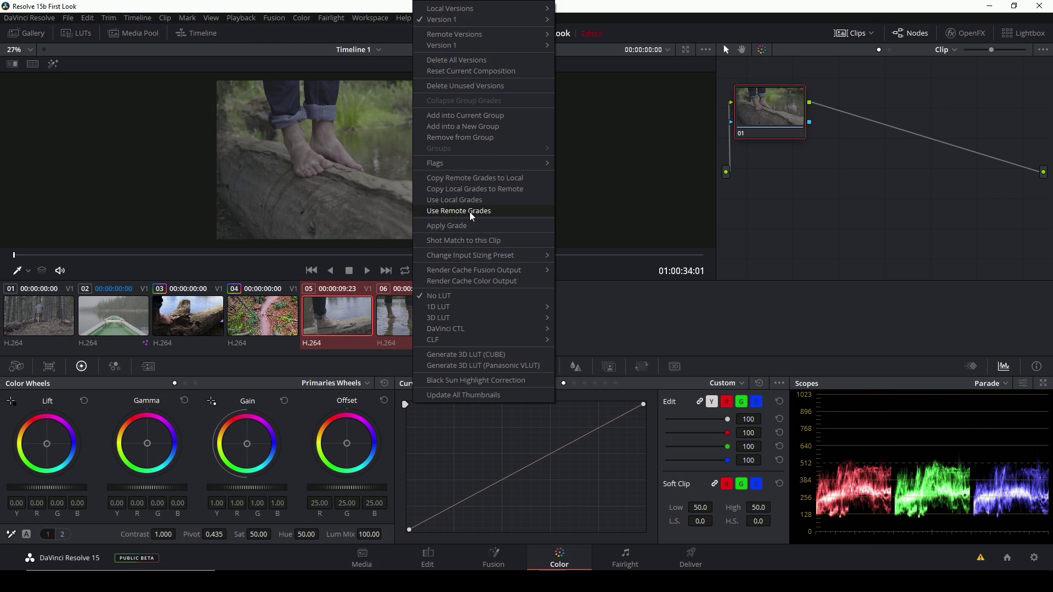
{"action": "left_click", "coordinate": [480, 126]}
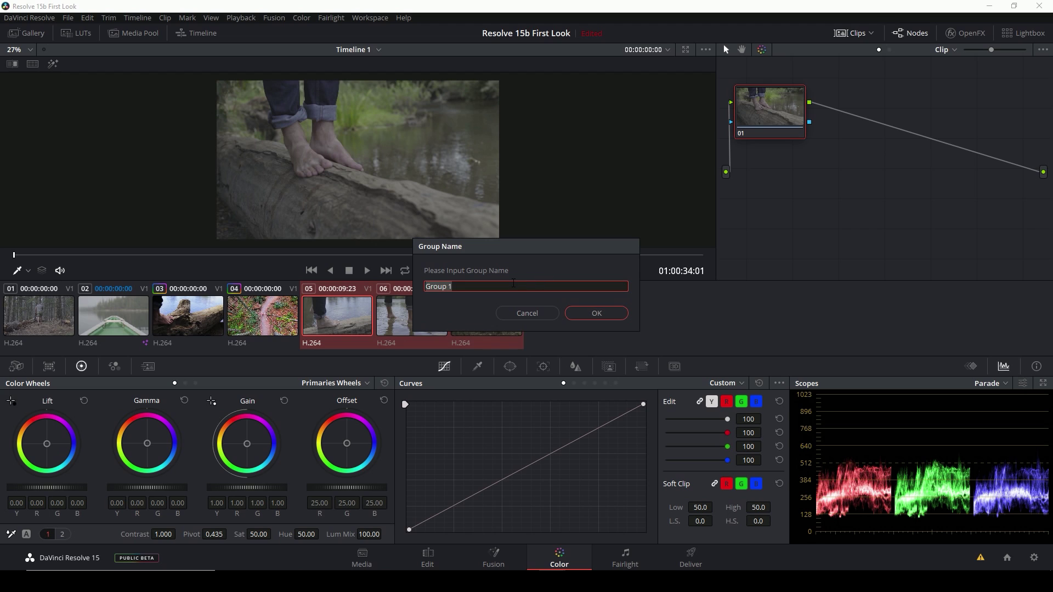
{"action": "left_click", "coordinate": [586, 314]}
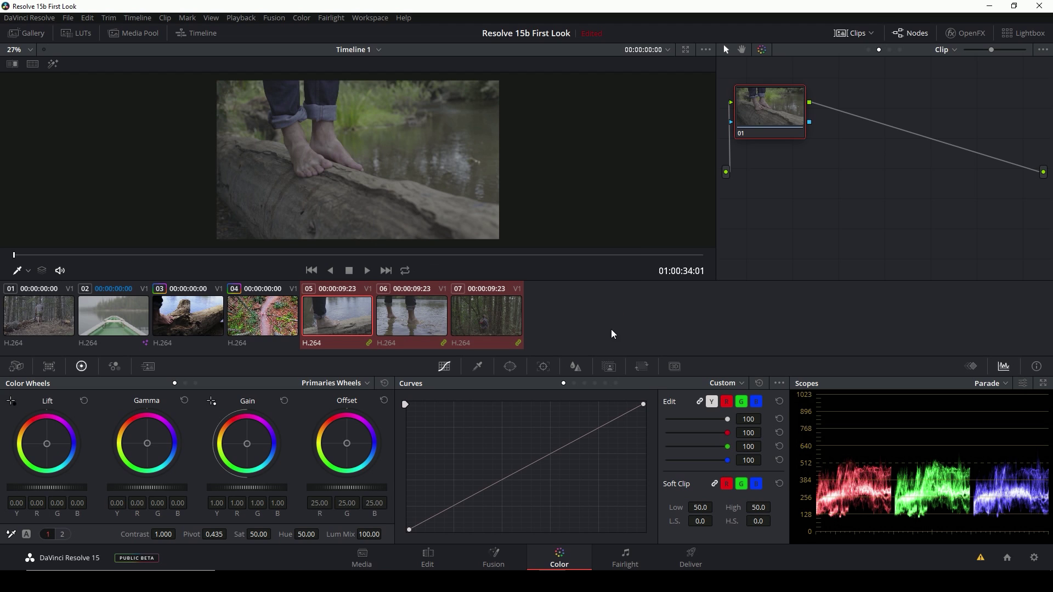
- Copy clip 04's node 02 grade onto node 01 of the Group Post-Clip graph and check it on clips 05 through 07
{"action": "left_click", "coordinate": [270, 313]}
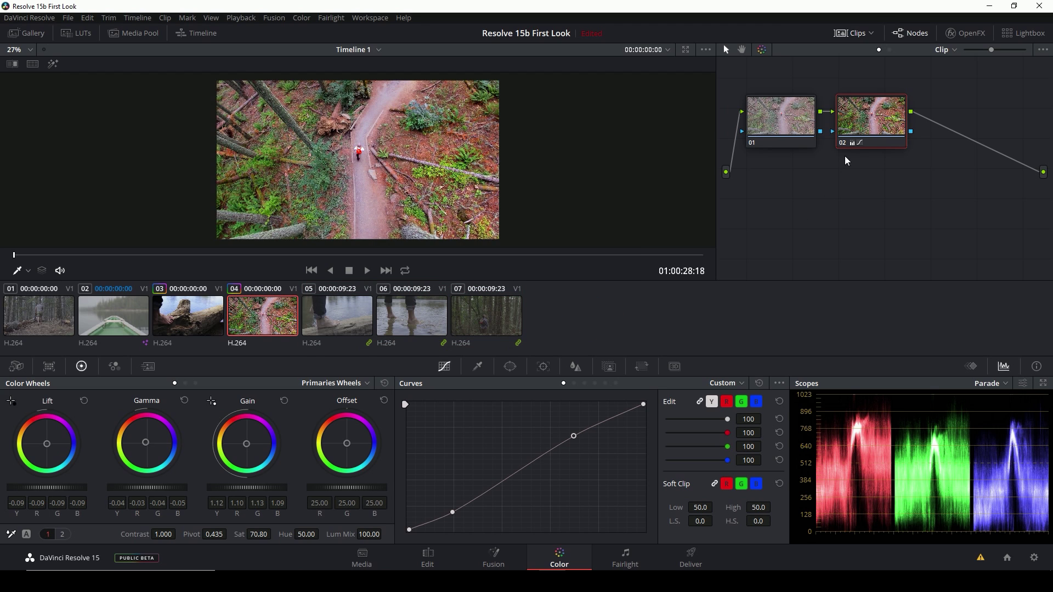
{"action": "left_click", "coordinate": [346, 307]}
{"action": "left_click", "coordinate": [890, 50]}
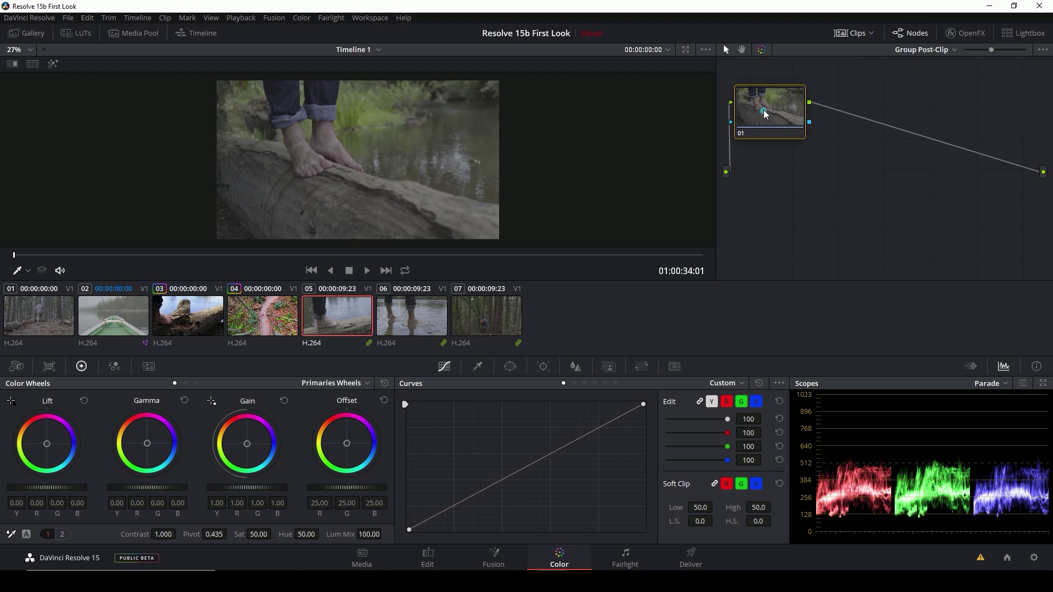
{"action": "key", "text": "ctrl+v"}
{"action": "left_click", "coordinate": [418, 319]}
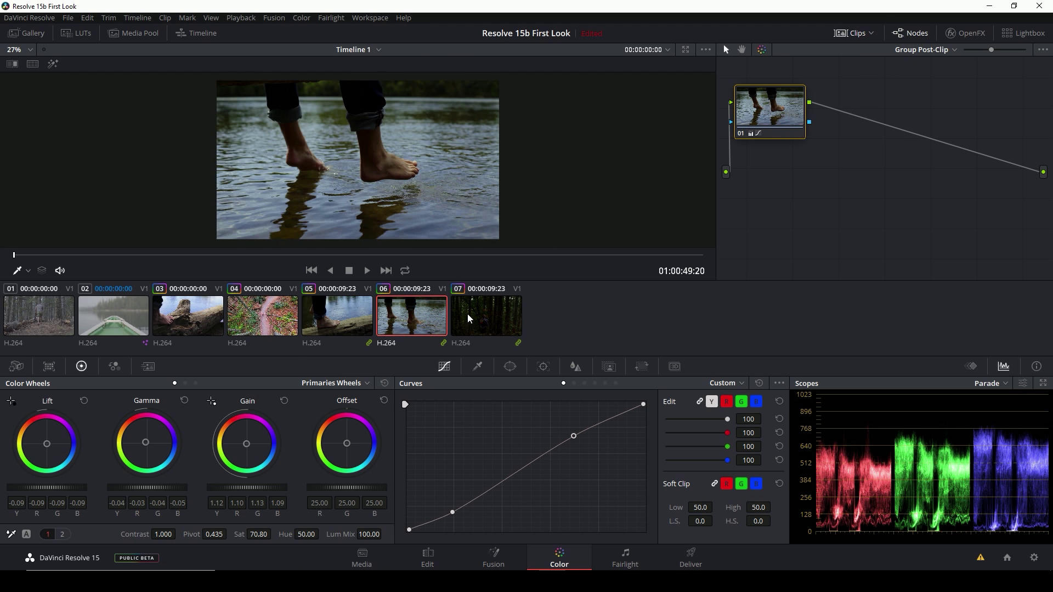
{"action": "left_click", "coordinate": [468, 314]}
{"action": "left_click", "coordinate": [417, 324]}
{"action": "left_click", "coordinate": [364, 314]}
{"action": "key", "text": "Up"}
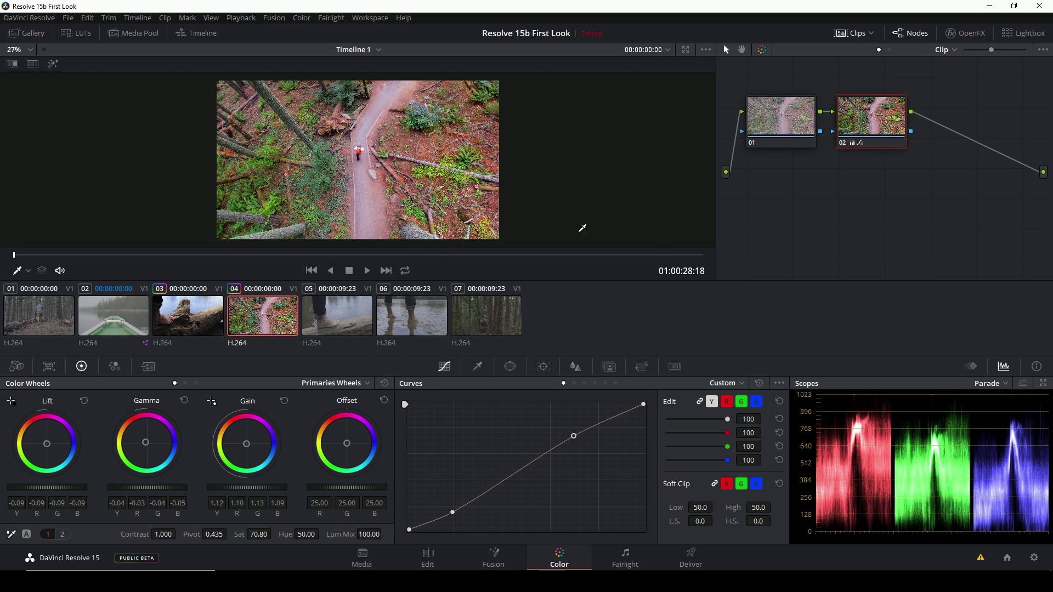
- Save clip 04's node 02 as a shared node and use it as node 02 on clip 05
{"action": "right_click", "coordinate": [876, 113]}
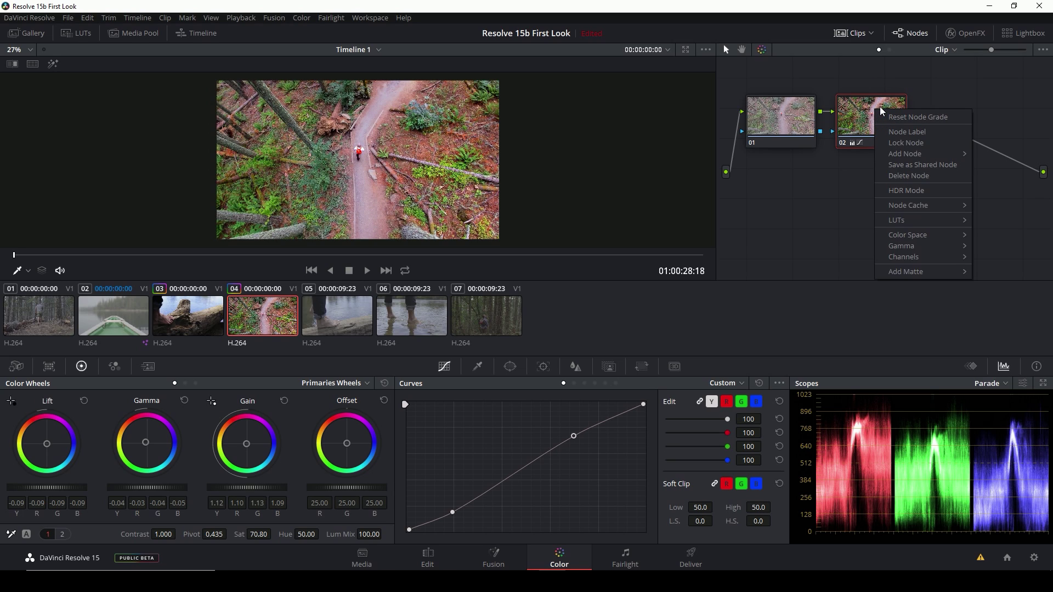
{"action": "left_click", "coordinate": [918, 166]}
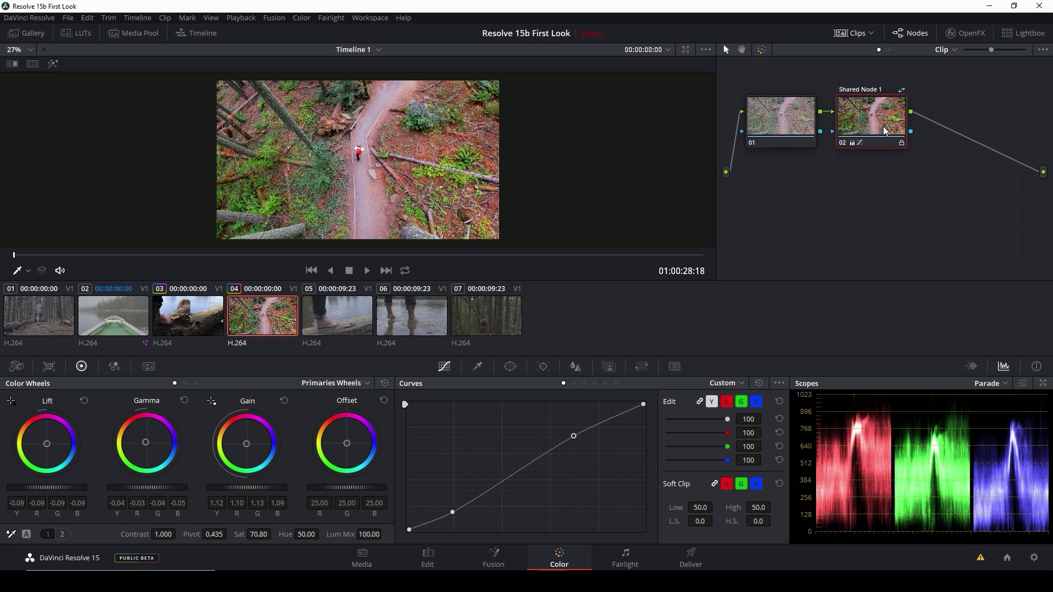
{"action": "left_click", "coordinate": [337, 305]}
{"action": "key", "text": "ctrl+v"}
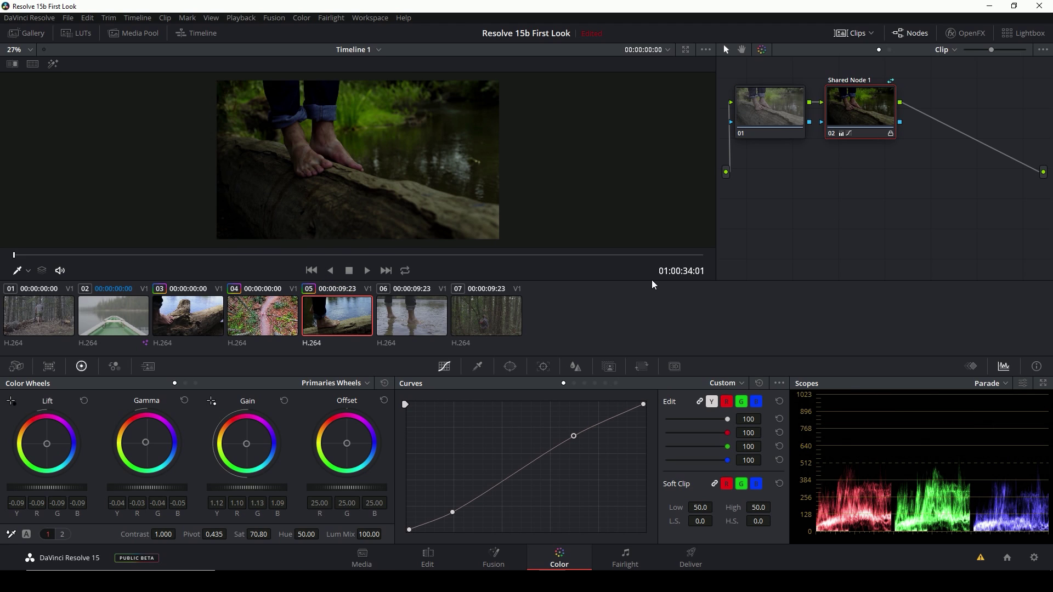
- Copy clip 05's grade with Shared Node 1 onto clips 06 and 07, and review the three clips
{"action": "left_click", "coordinate": [404, 315]}
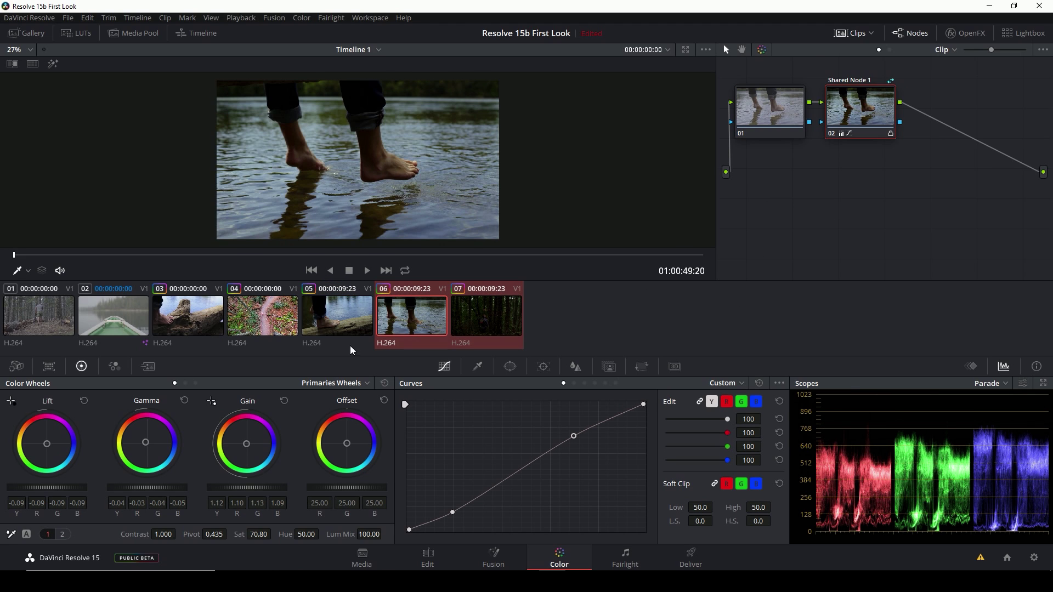
{"action": "left_click", "coordinate": [357, 329]}
{"action": "left_click", "coordinate": [408, 323]}
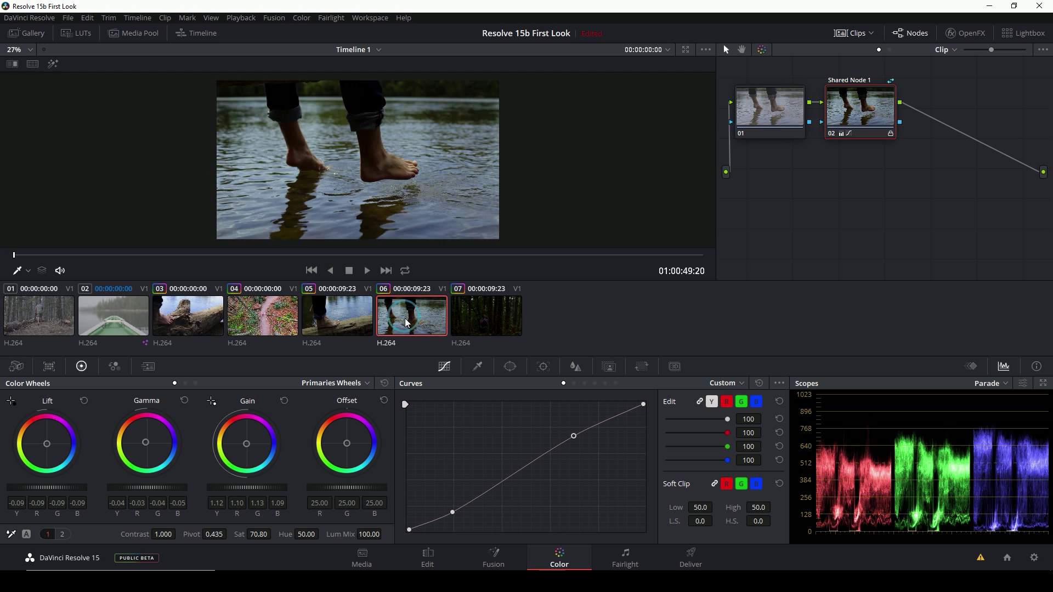
{"action": "left_click", "coordinate": [346, 319]}
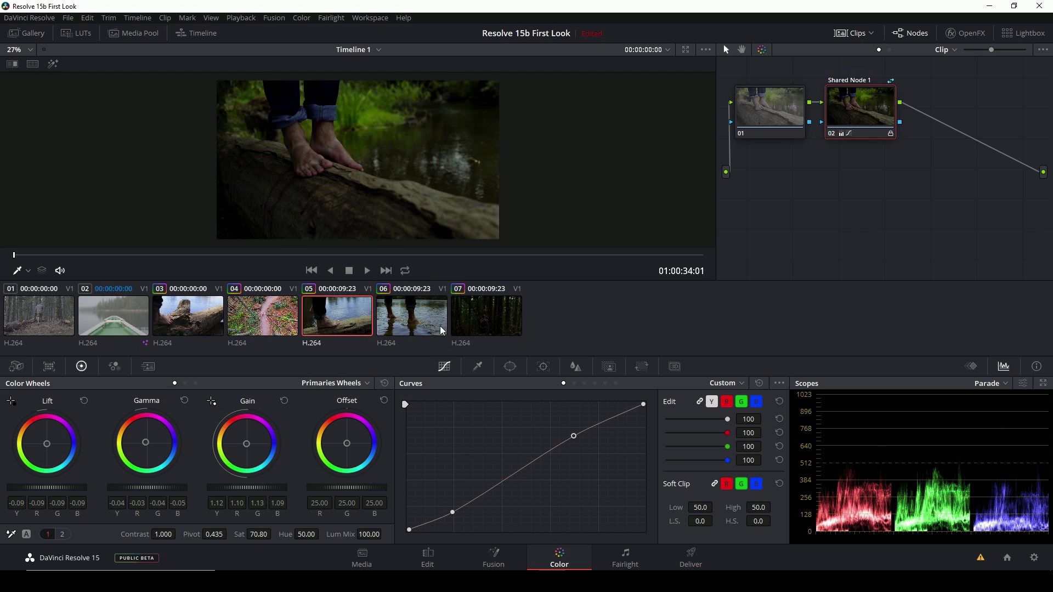
{"action": "left_click", "coordinate": [467, 321]}
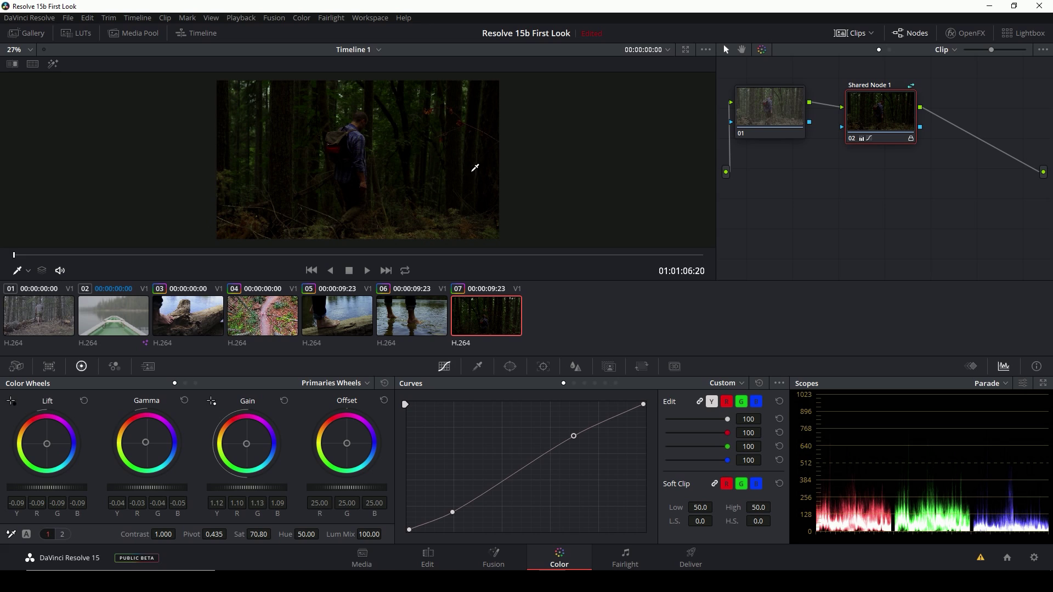
- Unlock Shared Node 1 on clip 07, raise its custom curve in the shadows and midtones, and check clips 05 and 06
{"action": "right_click", "coordinate": [874, 111]}
{"action": "left_click", "coordinate": [905, 144]}
{"action": "left_click_drag", "start_coordinate": [451, 513], "coordinate": [450, 504]}
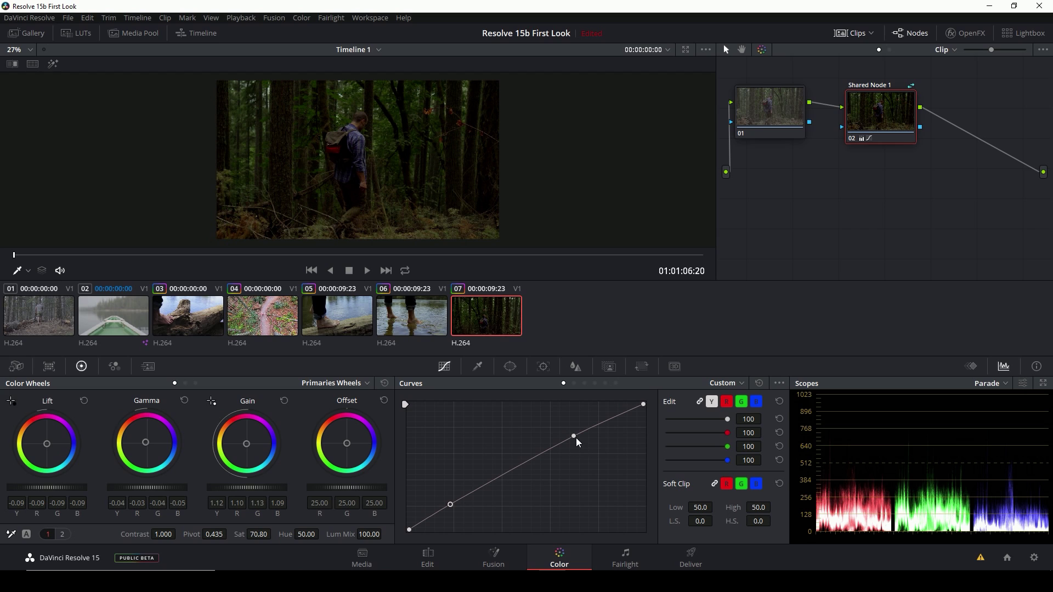
{"action": "left_click_drag", "start_coordinate": [574, 437], "coordinate": [552, 439]}
{"action": "left_click_drag", "start_coordinate": [450, 504], "coordinate": [443, 497]}
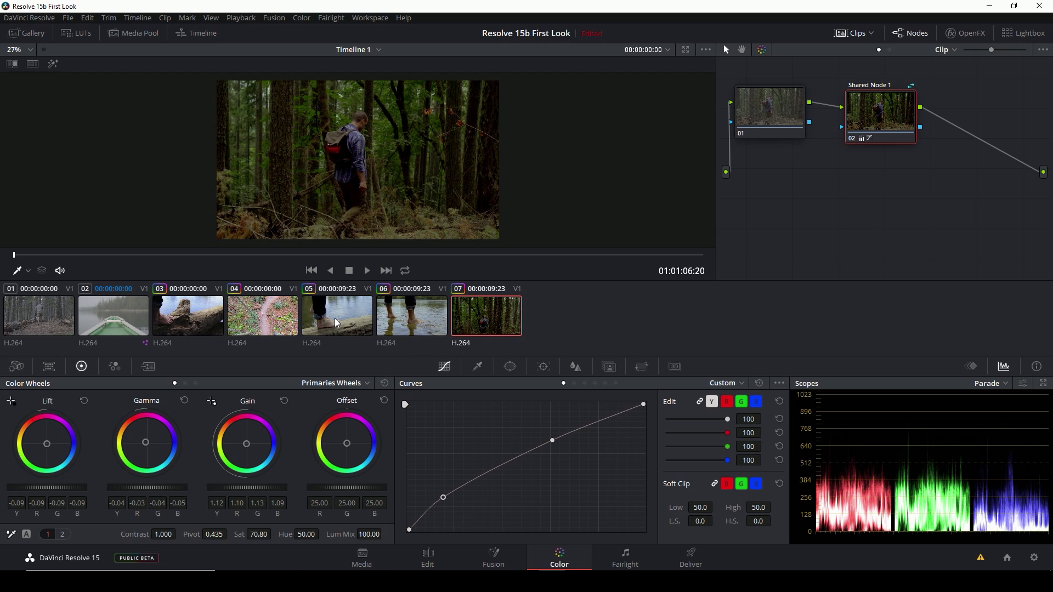
{"action": "left_click", "coordinate": [354, 321]}
{"action": "left_click", "coordinate": [411, 328]}
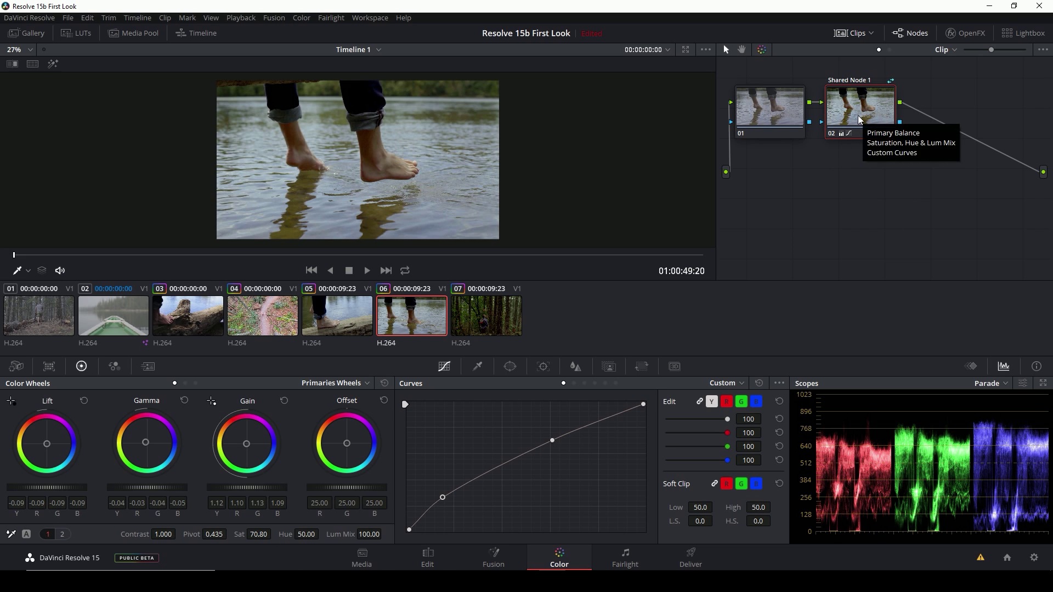
- Reset all grades and nodes on clips 03 through 07, and check clips 04 and 02
{"action": "left_click_drag", "start_coordinate": [859, 119], "coordinate": [901, 115]}
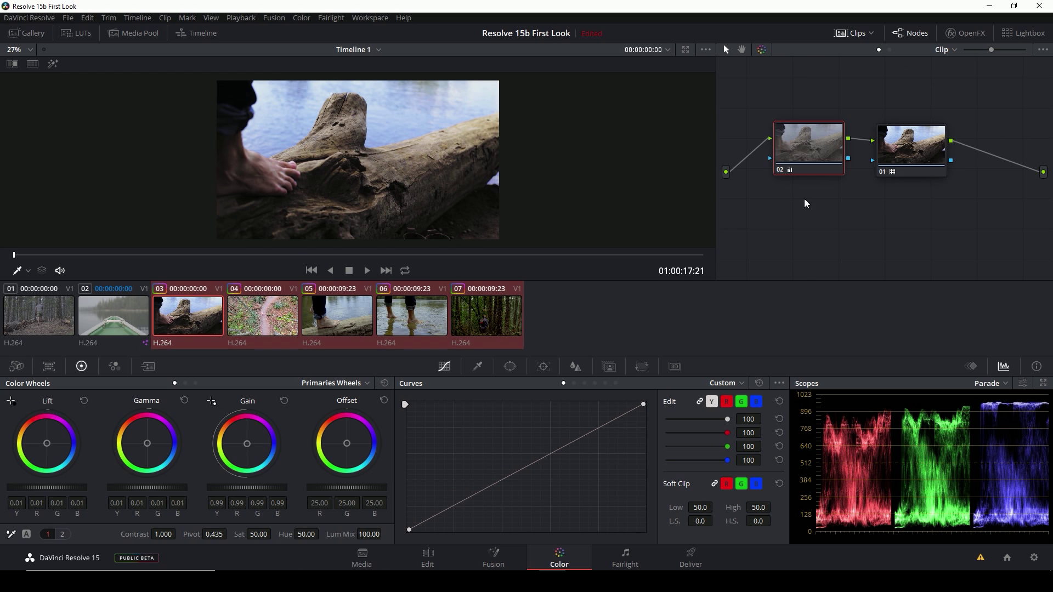
{"action": "right_click", "coordinate": [805, 203]}
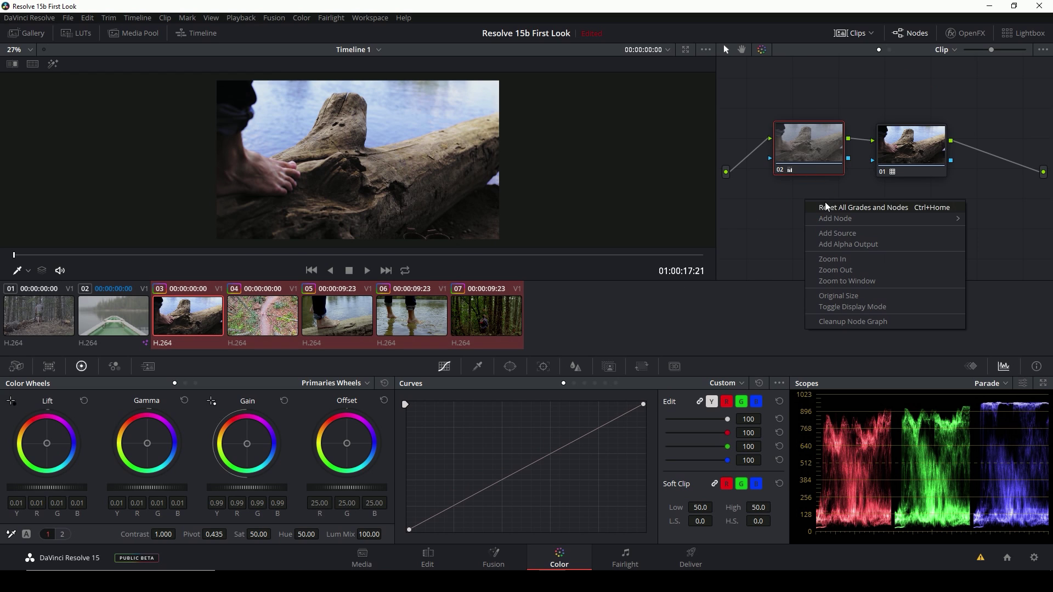
{"action": "left_click", "coordinate": [834, 207]}
{"action": "left_click", "coordinate": [245, 328]}
{"action": "left_click", "coordinate": [127, 326]}
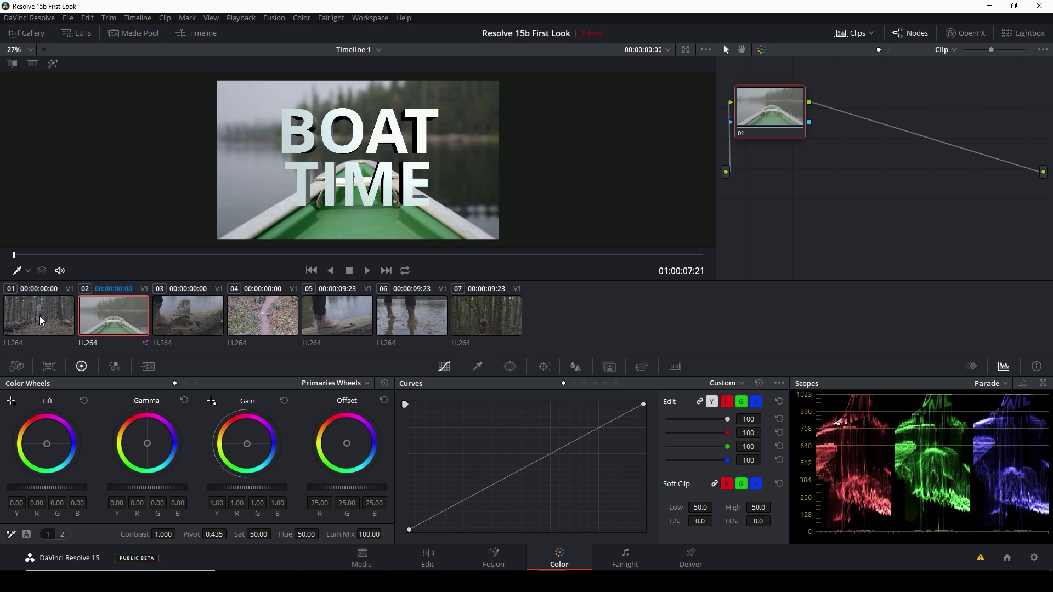
- Add a serial node 02 on clip 01 and apply the Ground_Control 3D LUT GC_Slog2_to_Rec709 to it
{"action": "key", "text": "Up"}
{"action": "key", "text": "alt+s"}
{"action": "right_click", "coordinate": [865, 109]}
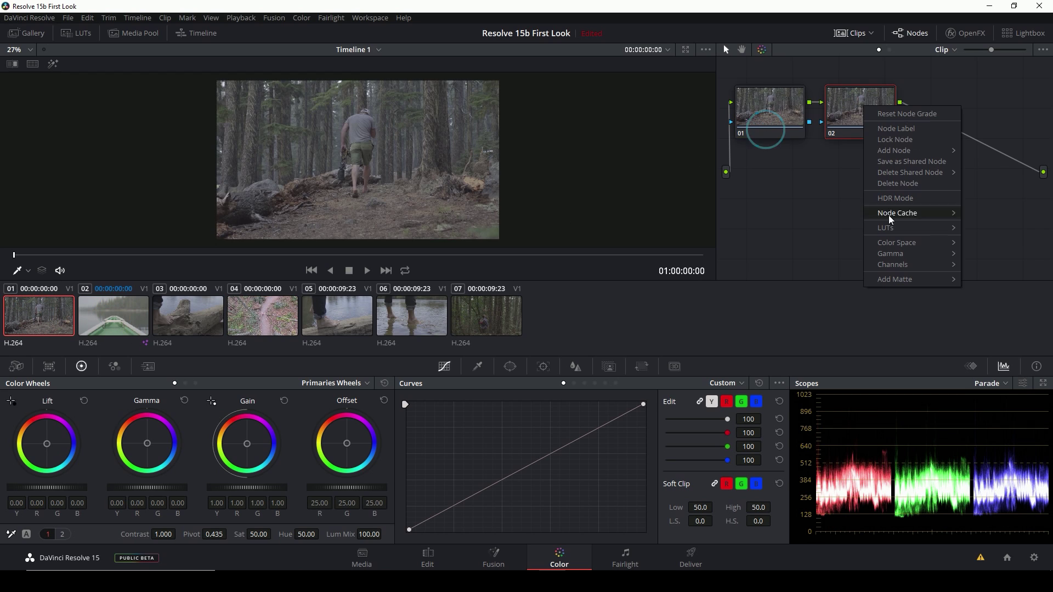
{"action": "mouse_move", "coordinate": [886, 228]}
{"action": "mouse_move", "coordinate": [985, 263]}
{"action": "left_click", "coordinate": [993, 354]}
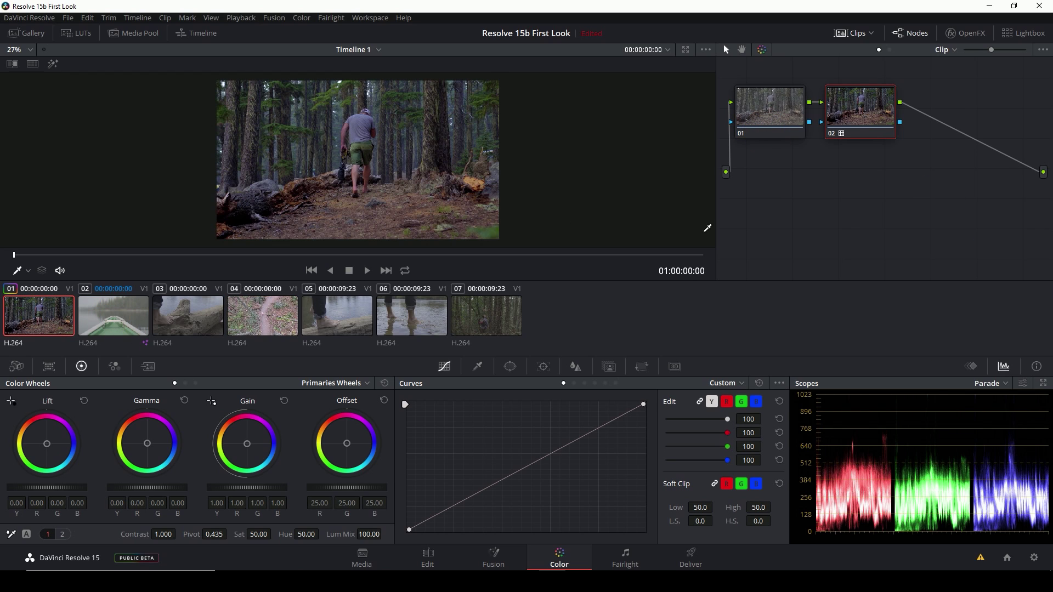
- Save clip 01's node 02 as a shared node labelled S-LOG LUT
{"action": "left_click_drag", "start_coordinate": [870, 116], "coordinate": [897, 116]}
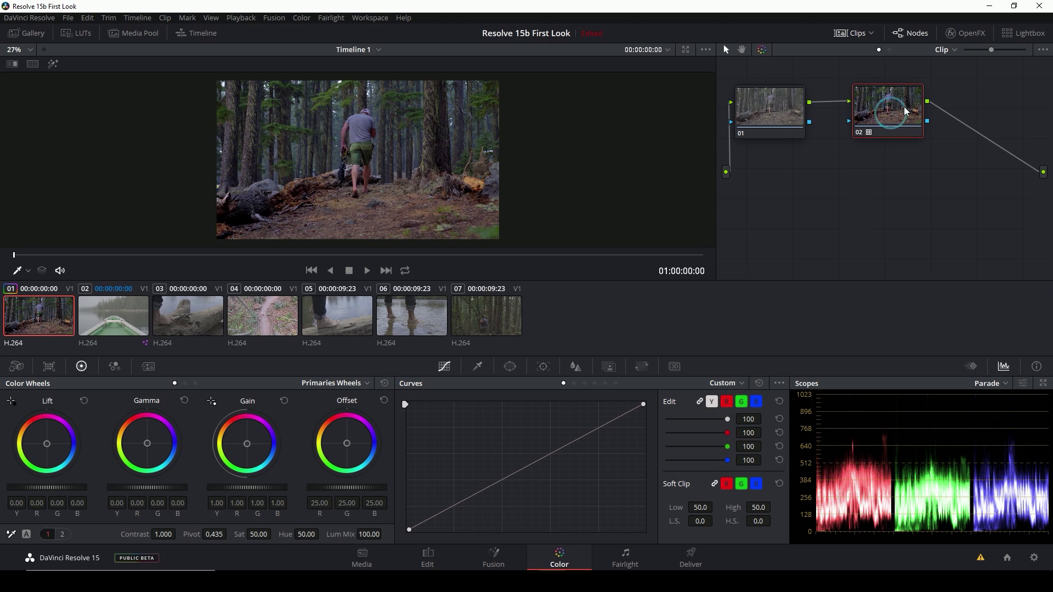
{"action": "right_click", "coordinate": [877, 106]}
{"action": "left_click", "coordinate": [922, 161]}
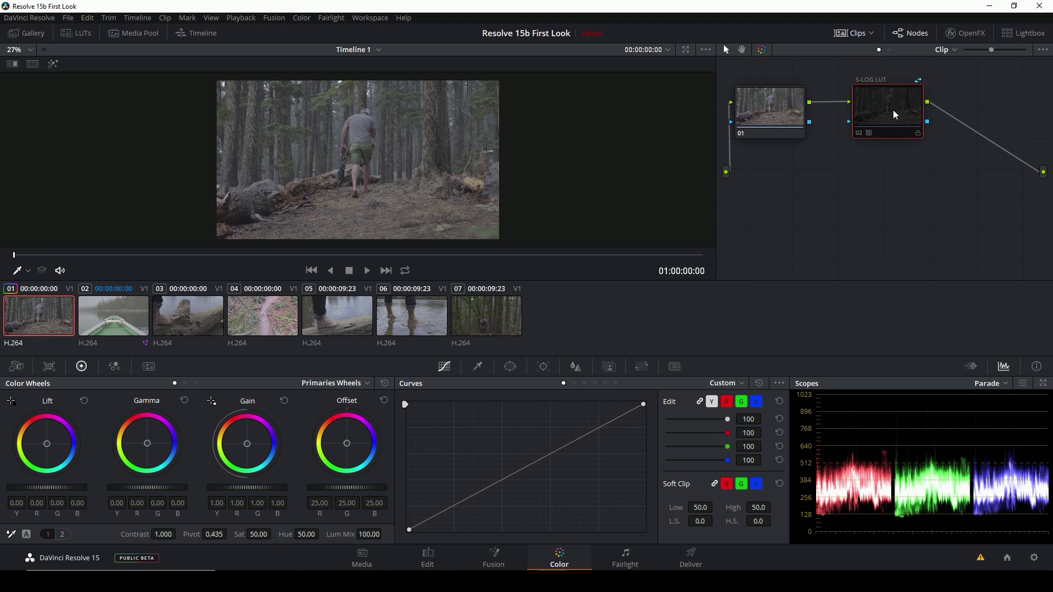
- Copy clip 01's grade with the shared S-LOG LUT node onto clips 02 through 07, and check clips 03, 02 and 01
{"action": "left_click", "coordinate": [112, 309]}
{"action": "left_click", "coordinate": [469, 317], "text": "shift"}
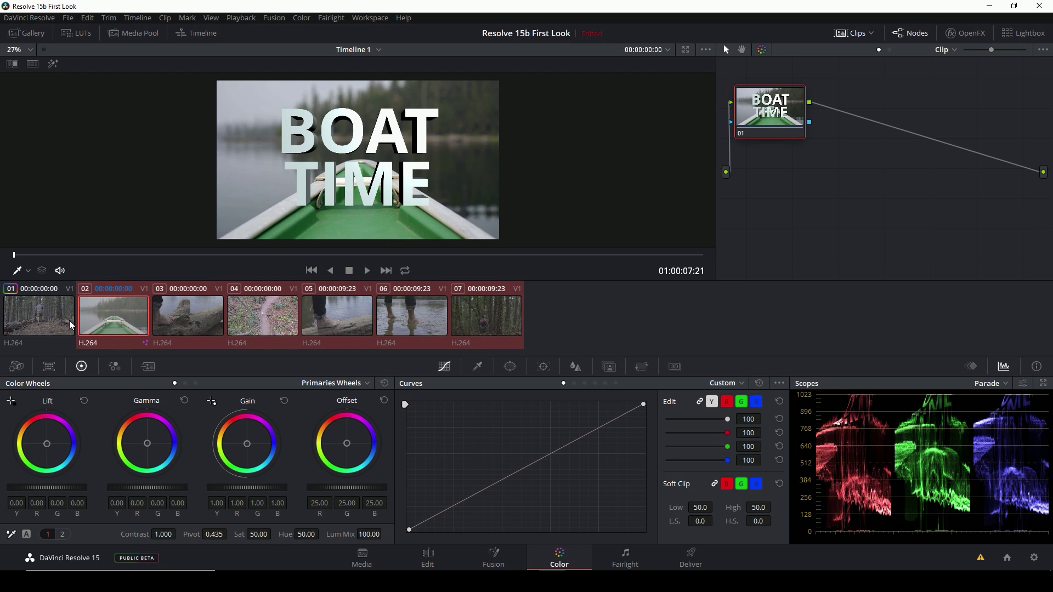
{"action": "middle_click", "coordinate": [34, 318]}
{"action": "left_click", "coordinate": [202, 328]}
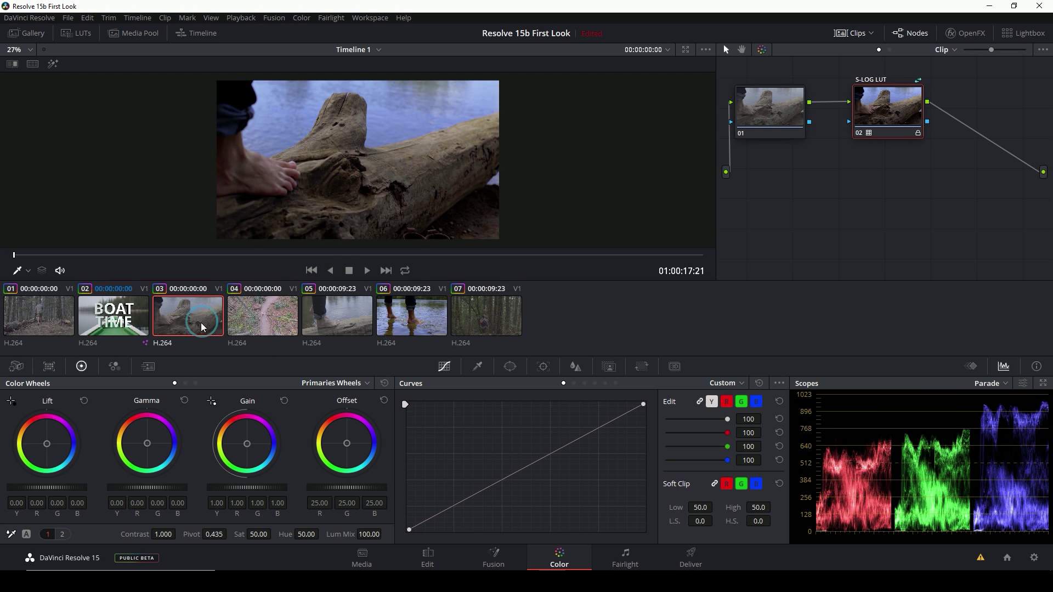
{"action": "left_click", "coordinate": [81, 325]}
{"action": "left_click", "coordinate": [50, 328]}
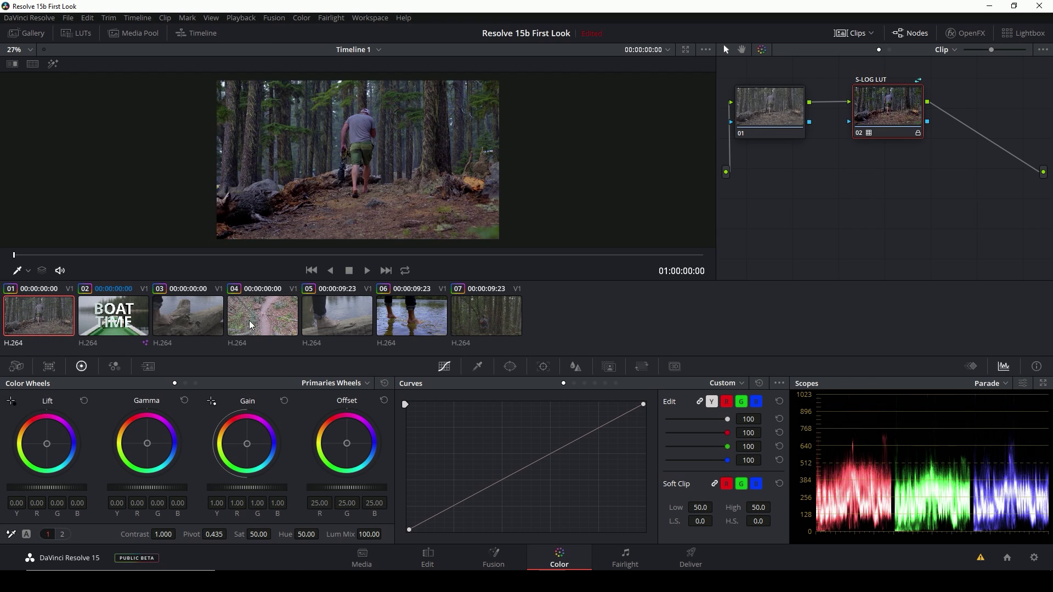
- On clip 04's node 01, push the gain toward green at 0.98, 0.95, 0.99, 0.94 and lower the gamma to -0.04
{"action": "left_click", "coordinate": [250, 325]}
{"action": "left_click", "coordinate": [337, 318]}
{"action": "left_click", "coordinate": [262, 318]}
{"action": "left_click", "coordinate": [767, 120]}
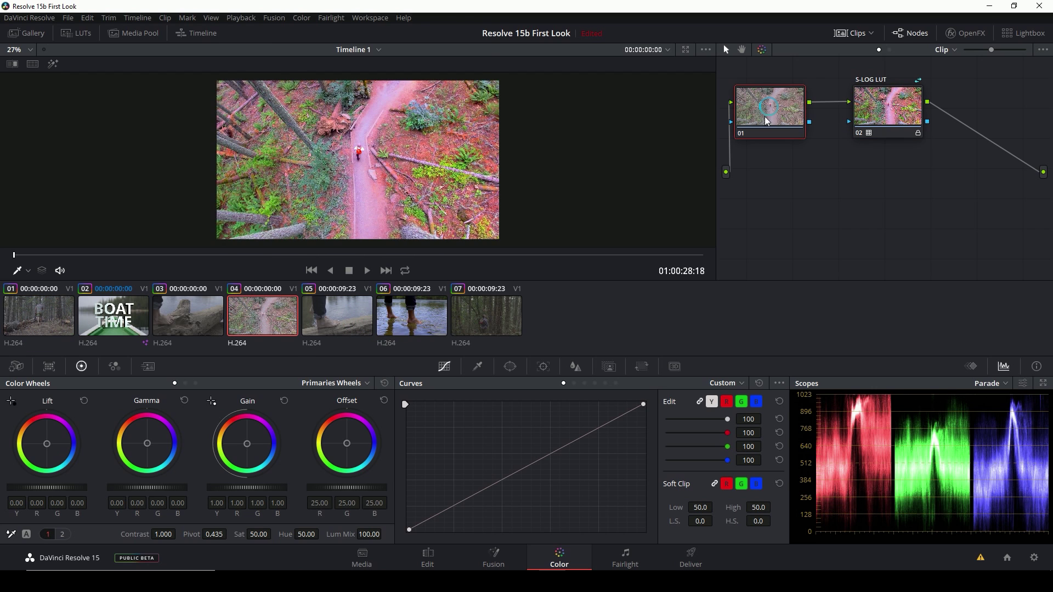
{"action": "left_click_drag", "start_coordinate": [246, 447], "coordinate": [244, 445]}
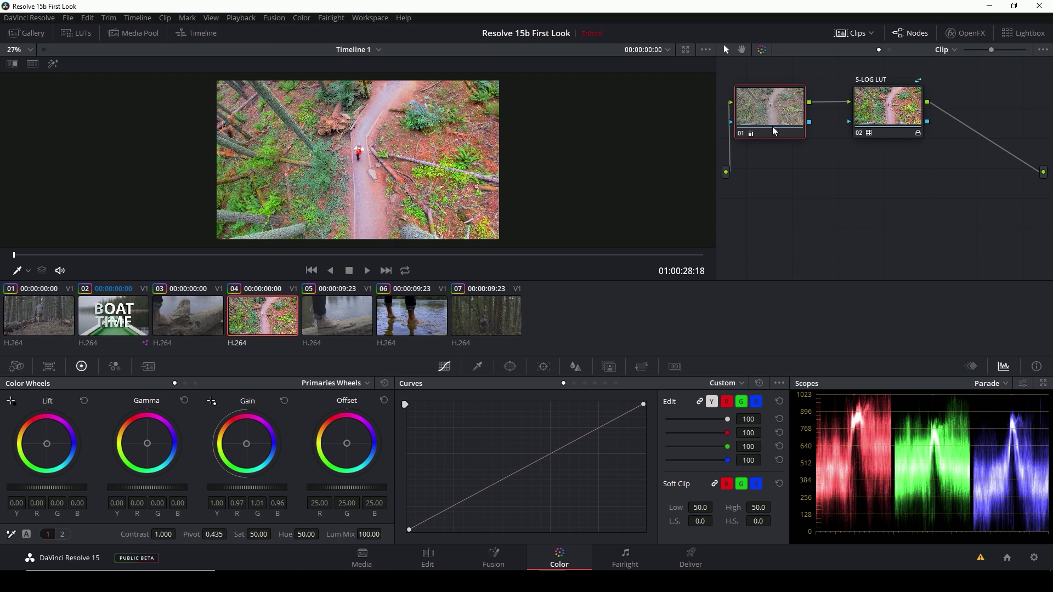
{"action": "left_click_drag", "start_coordinate": [262, 487], "coordinate": [256, 487]}
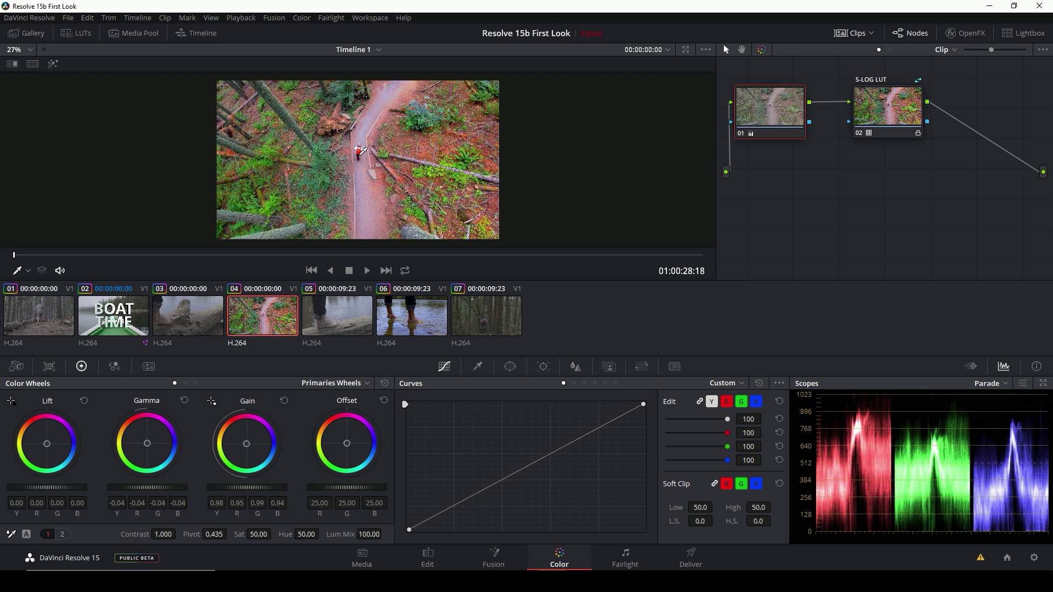
{"action": "left_click", "coordinate": [213, 321]}
{"action": "left_click", "coordinate": [268, 334]}
- Unlock the shared S-LOG LUT node on clip 06, switch its 3D LUT to GC_Renegade2_Handle_LOG, and check the other clips
{"action": "left_click", "coordinate": [433, 322]}
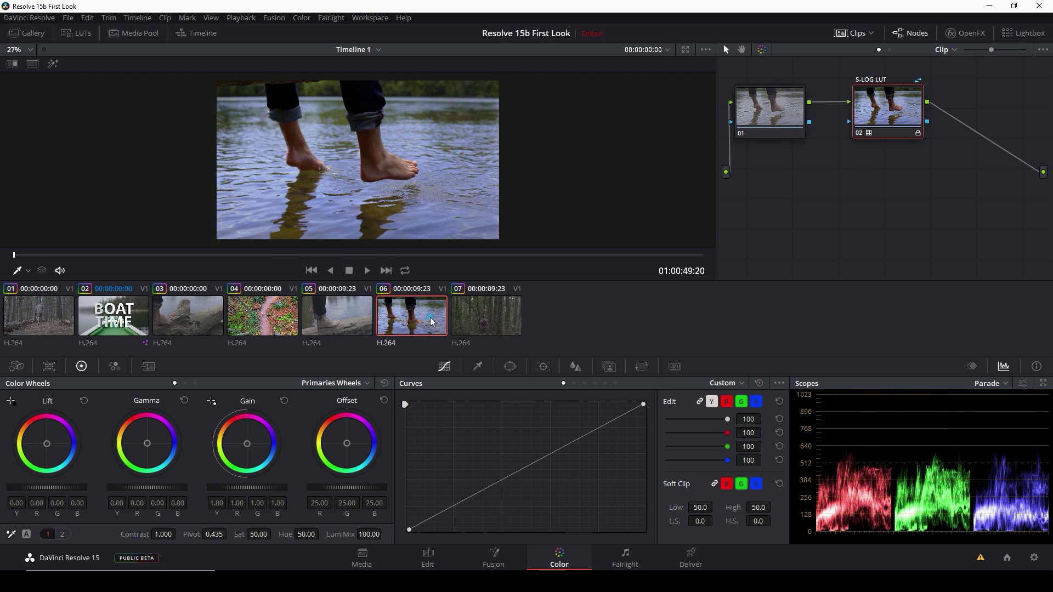
{"action": "right_click", "coordinate": [890, 90]}
{"action": "right_click", "coordinate": [900, 119]}
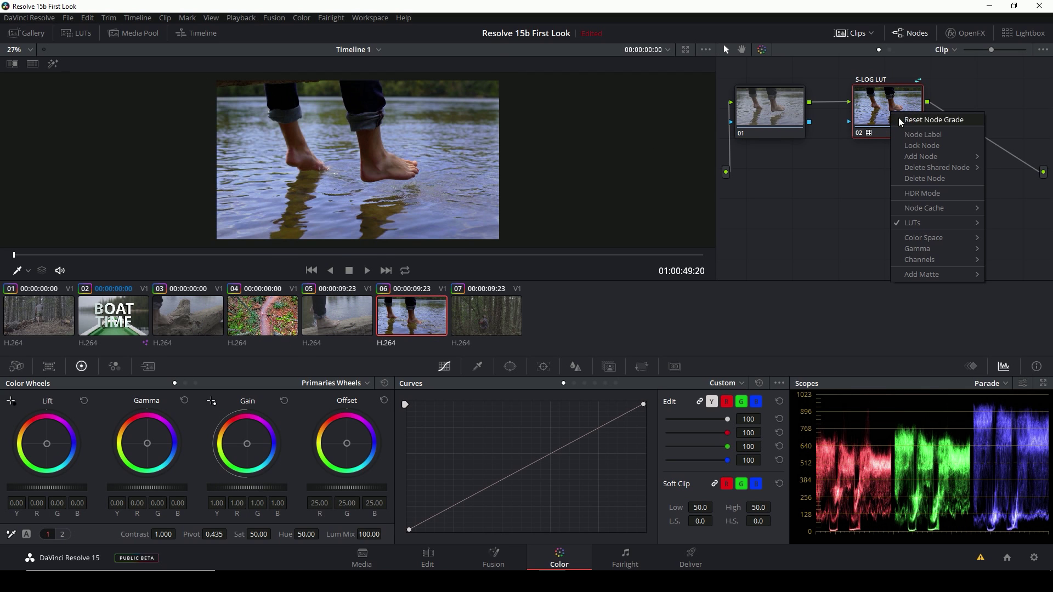
{"action": "mouse_move", "coordinate": [912, 222]}
{"action": "mouse_move", "coordinate": [832, 259]}
{"action": "mouse_move", "coordinate": [930, 338]}
{"action": "mouse_move", "coordinate": [935, 486]}
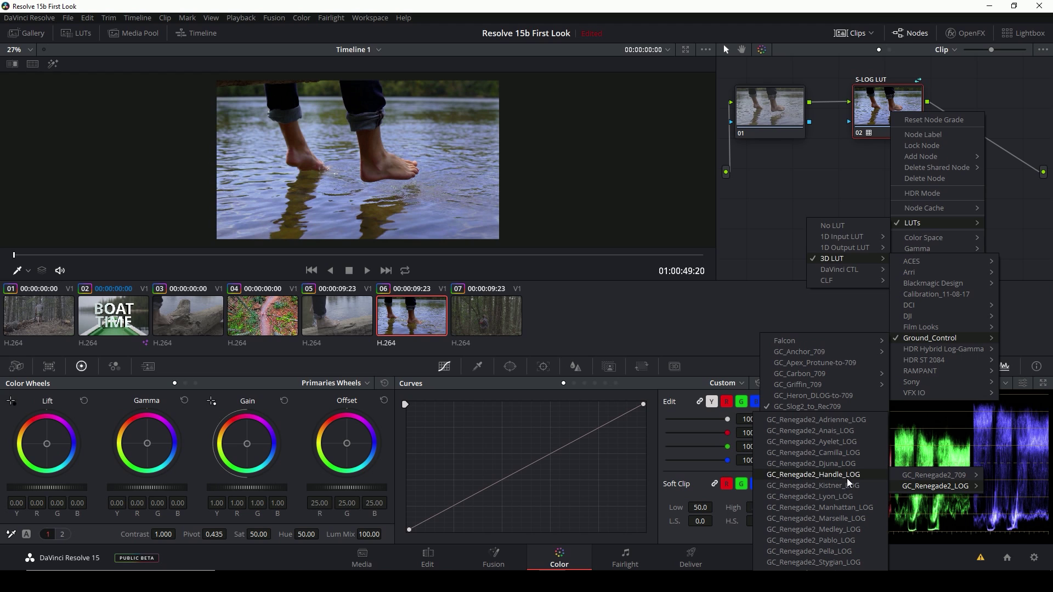
{"action": "left_click", "coordinate": [847, 476]}
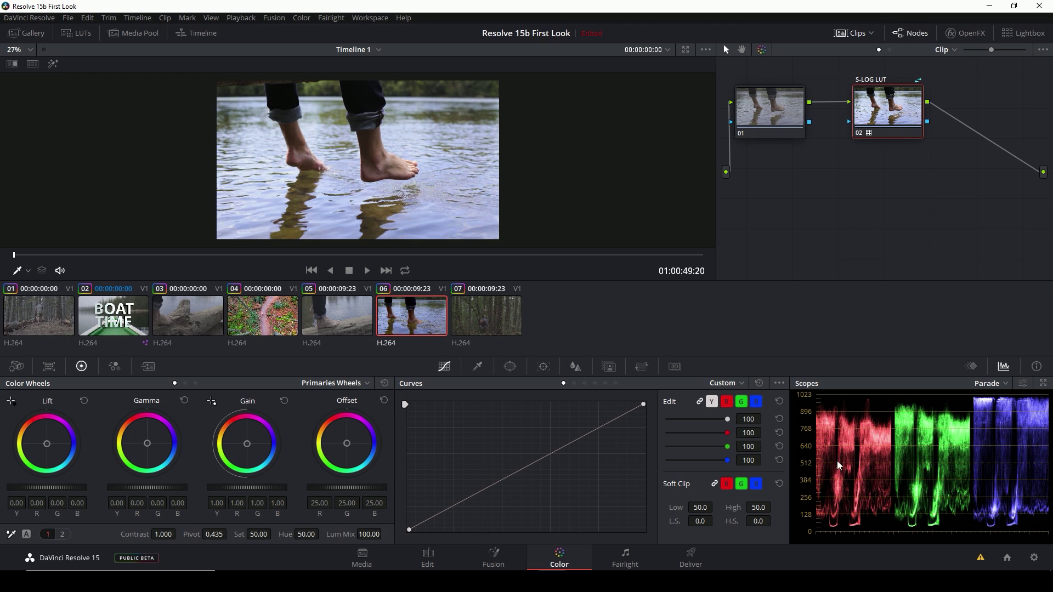
{"action": "left_click", "coordinate": [337, 319]}
{"action": "left_click", "coordinate": [267, 320]}
{"action": "left_click", "coordinate": [187, 318]}
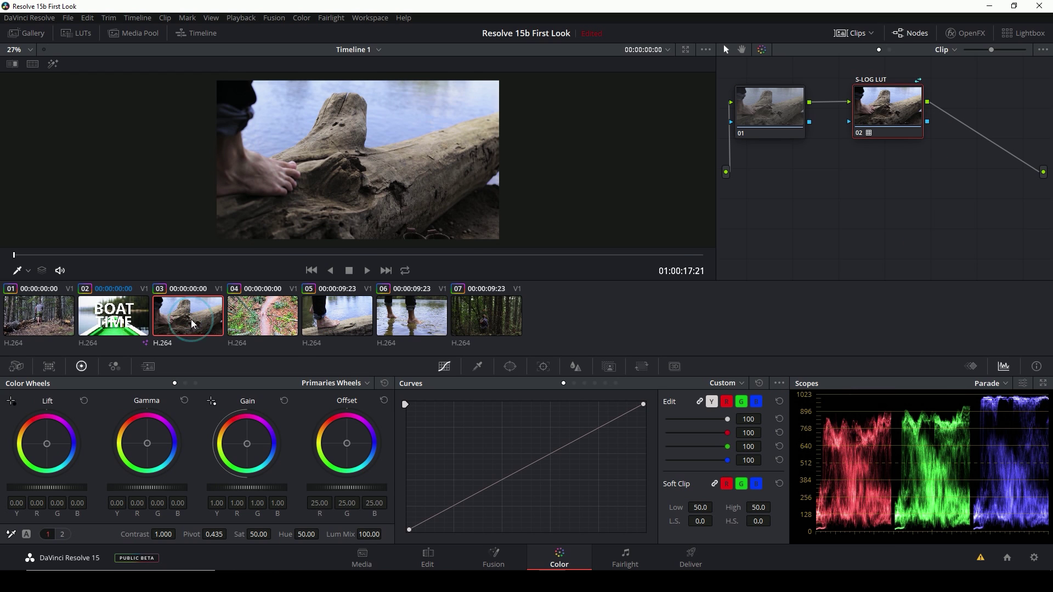
{"action": "left_click", "coordinate": [108, 319]}
{"action": "left_click", "coordinate": [55, 321]}
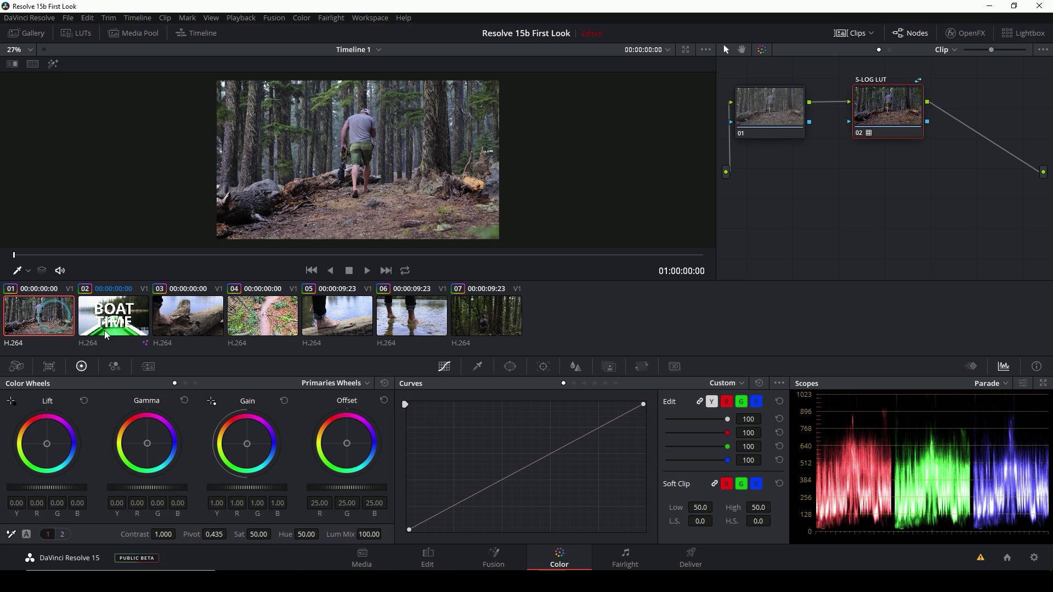
{"action": "left_click", "coordinate": [466, 312]}
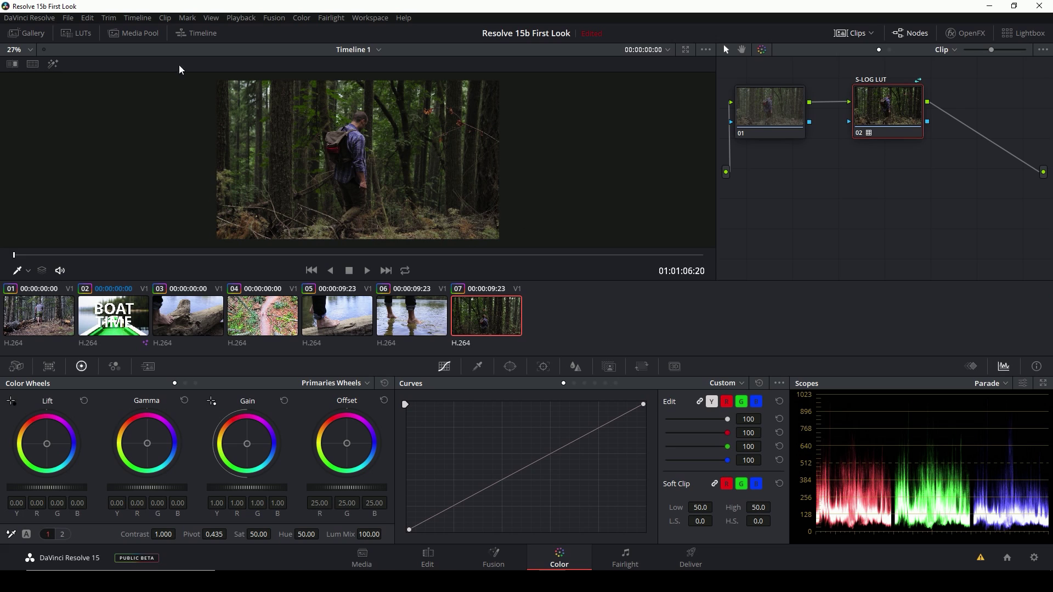
- Open the gallery's Timelines album and look through the clip grades of Timeline 1
{"action": "left_click", "coordinate": [31, 37]}
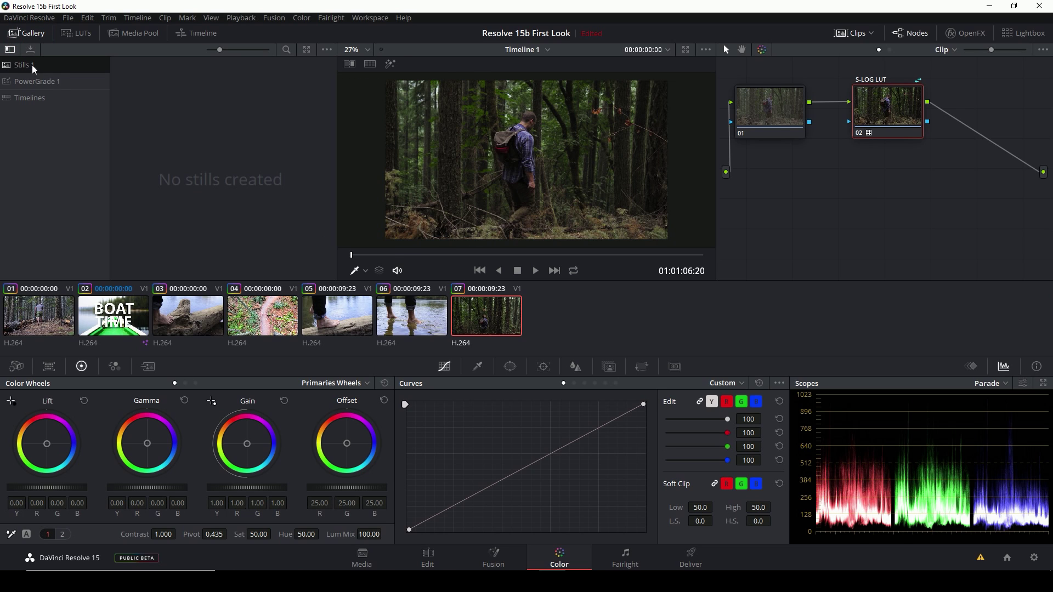
{"action": "left_click", "coordinate": [40, 98]}
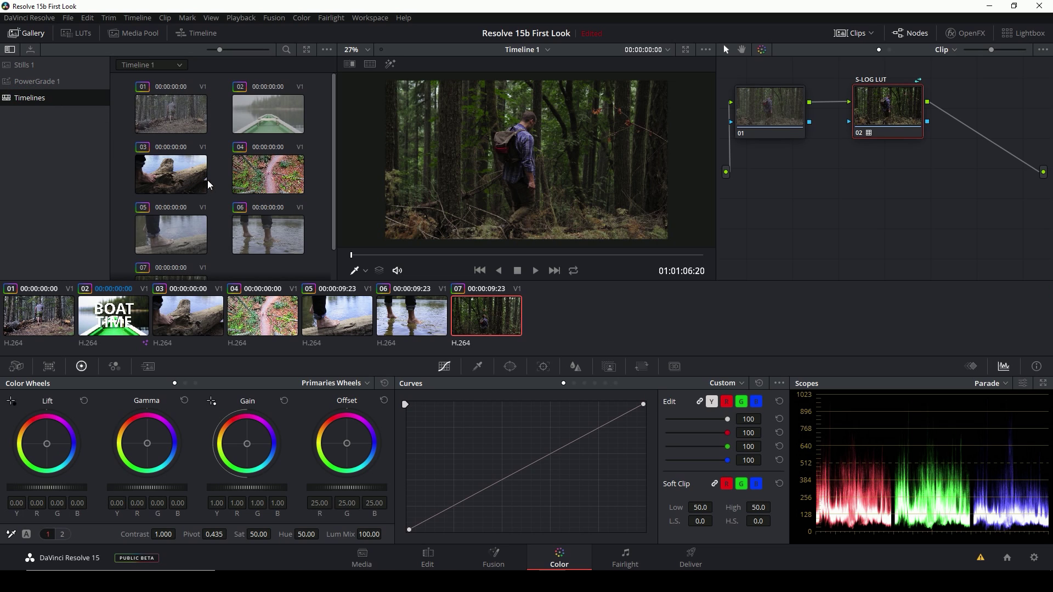
{"action": "scroll", "coordinate": [212, 189], "scroll_direction": "down", "scroll_amount": 1}
{"action": "scroll", "coordinate": [220, 211], "scroll_direction": "up", "scroll_amount": 1}
- On the Edit page, duplicate Timeline 1 and name the copy TIMELINE 2
{"action": "key", "text": "shift+4"}
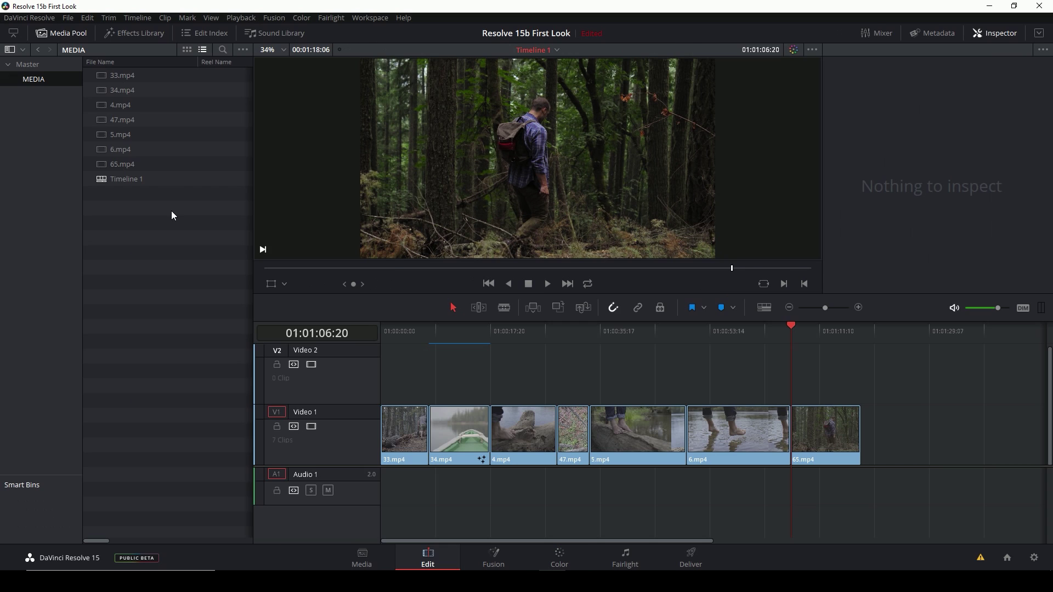
{"action": "double_click", "coordinate": [127, 180]}
{"action": "right_click", "coordinate": [130, 180]}
{"action": "left_click", "coordinate": [141, 196]}
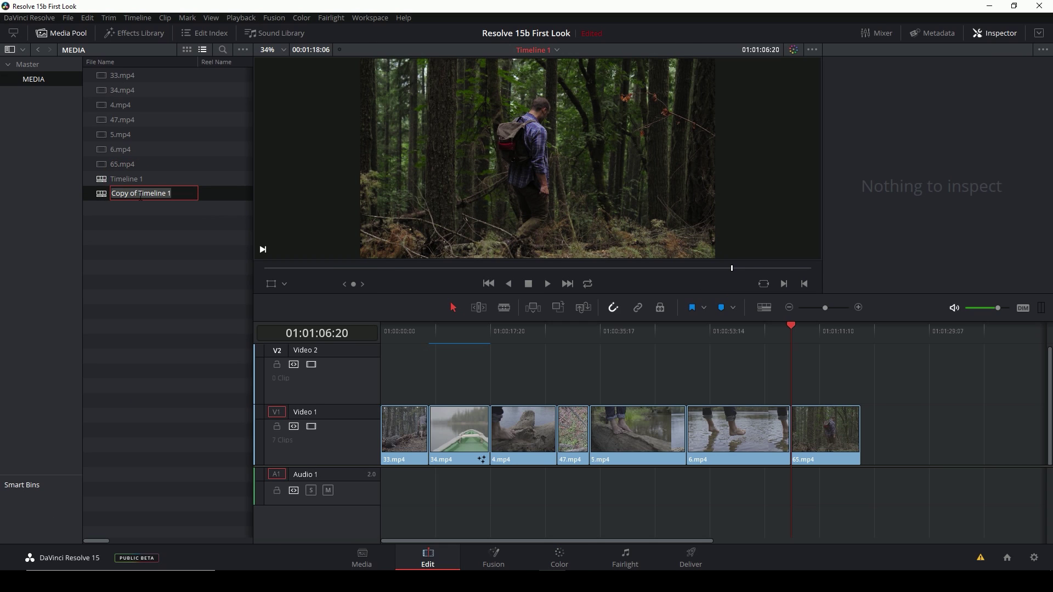
{"action": "type", "text": "TIMELINE 2"}
{"action": "key", "text": "Return"}
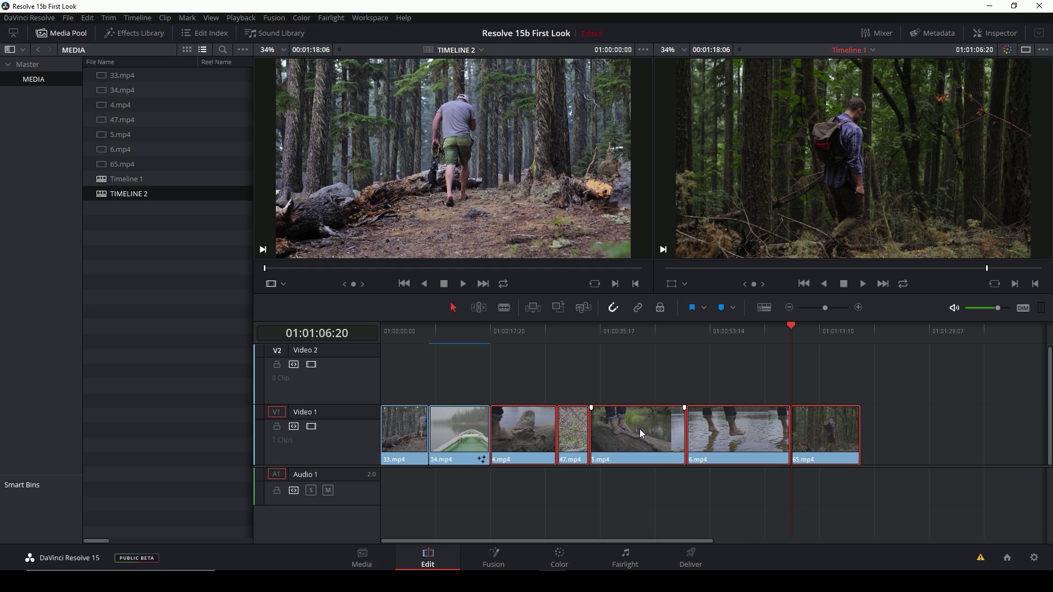
- Rearrange Timeline 1 so that 6.mp4, 4.mp4, 5.mp4, 47.mp4 and 65.mp4 follow 34.mp4, and scrub through the new order
{"action": "left_click_drag", "start_coordinate": [639, 429], "coordinate": [525, 431]}
{"action": "left_click_drag", "start_coordinate": [735, 427], "coordinate": [645, 429]}
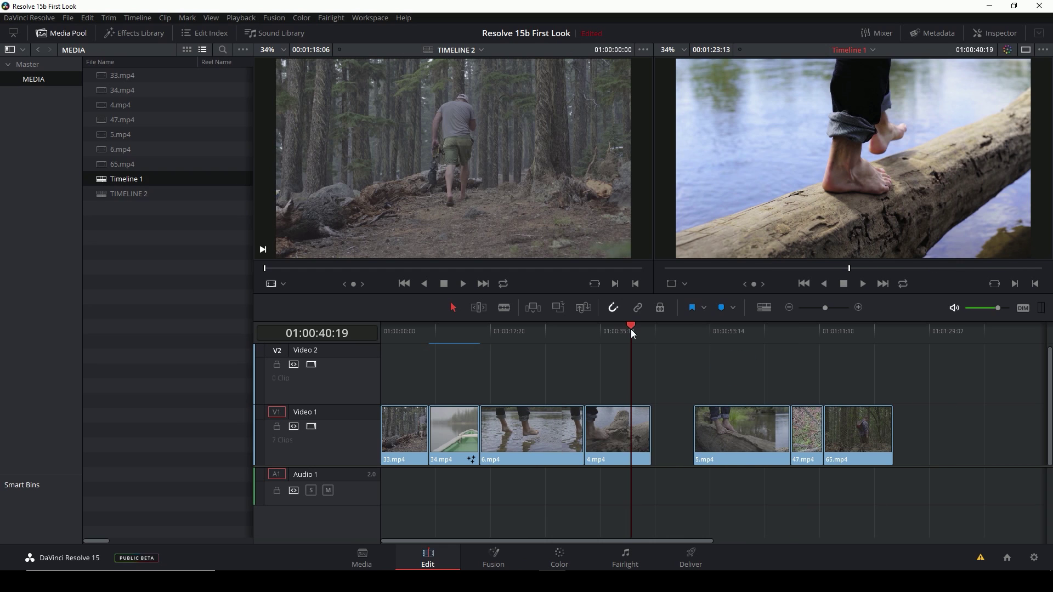
{"action": "left_click_drag", "start_coordinate": [631, 329], "coordinate": [744, 348]}
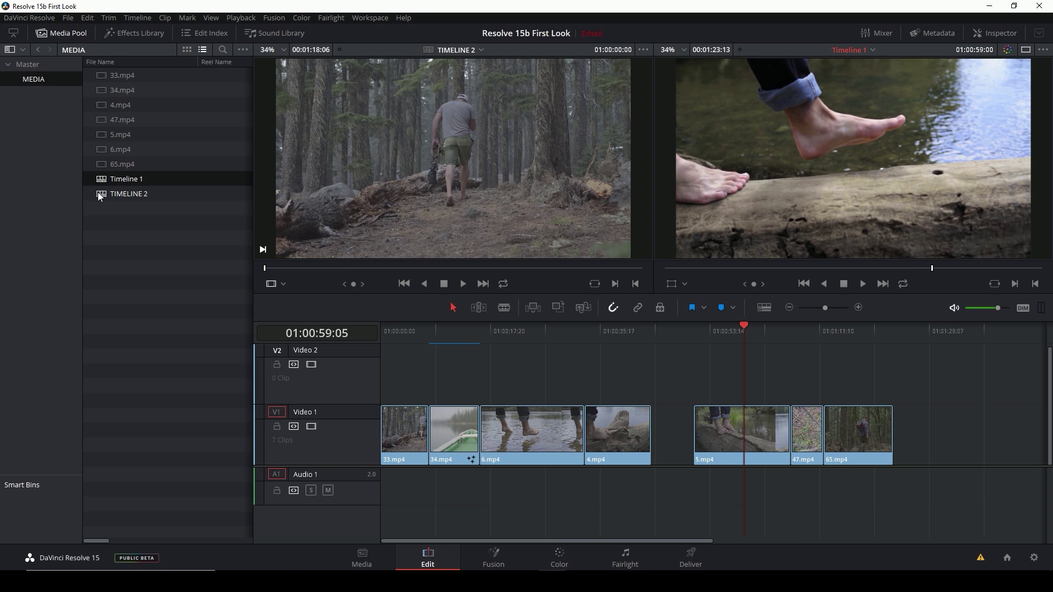
- Open TIMELINE 2, move the playhead to 6.mp4, and switch to the Color page
{"action": "double_click", "coordinate": [128, 194]}
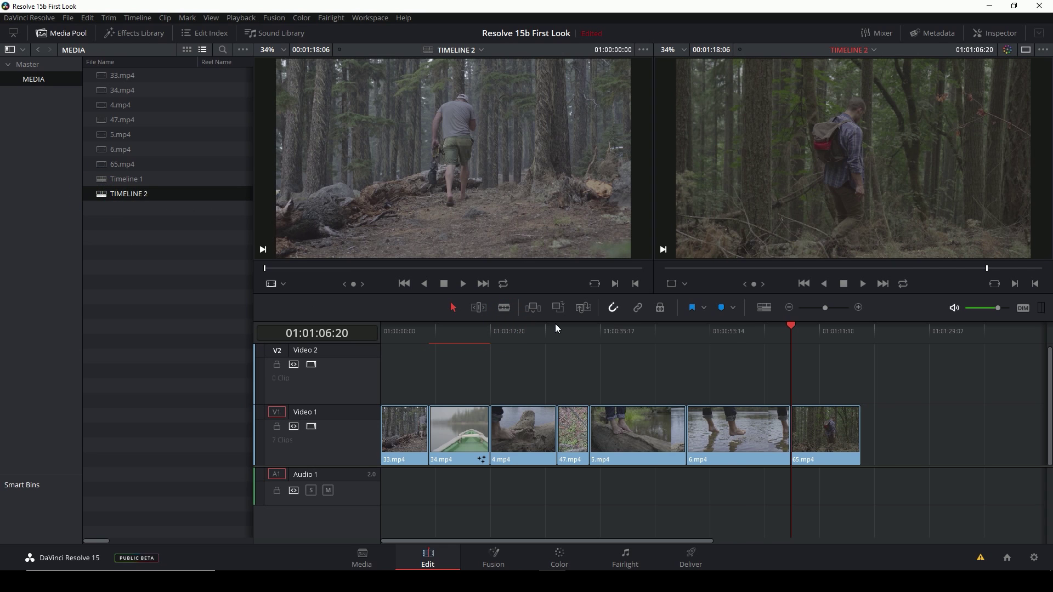
{"action": "left_click_drag", "start_coordinate": [645, 332], "coordinate": [742, 345]}
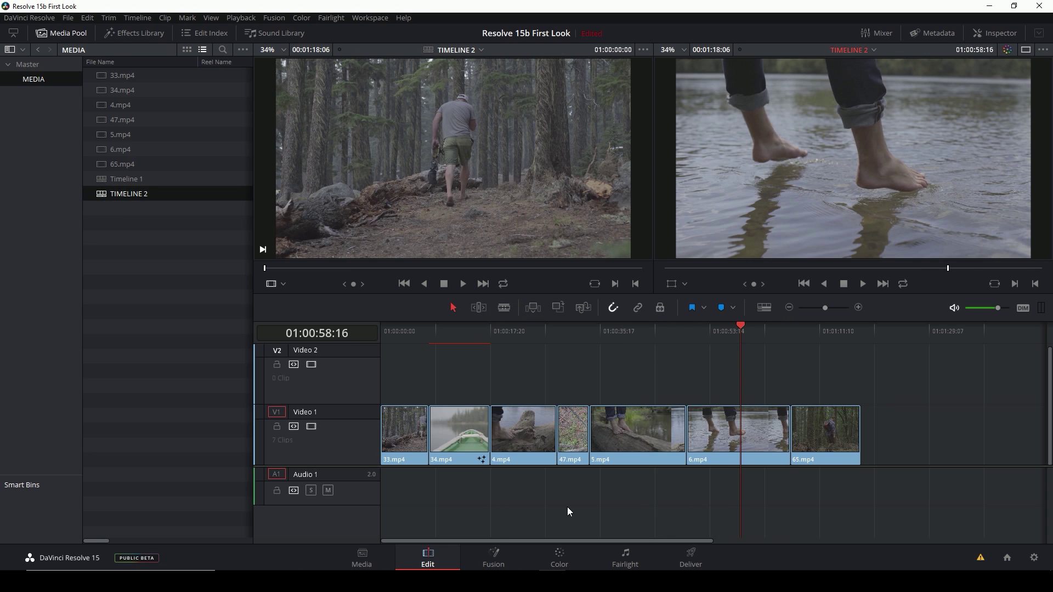
{"action": "left_click", "coordinate": [559, 557]}
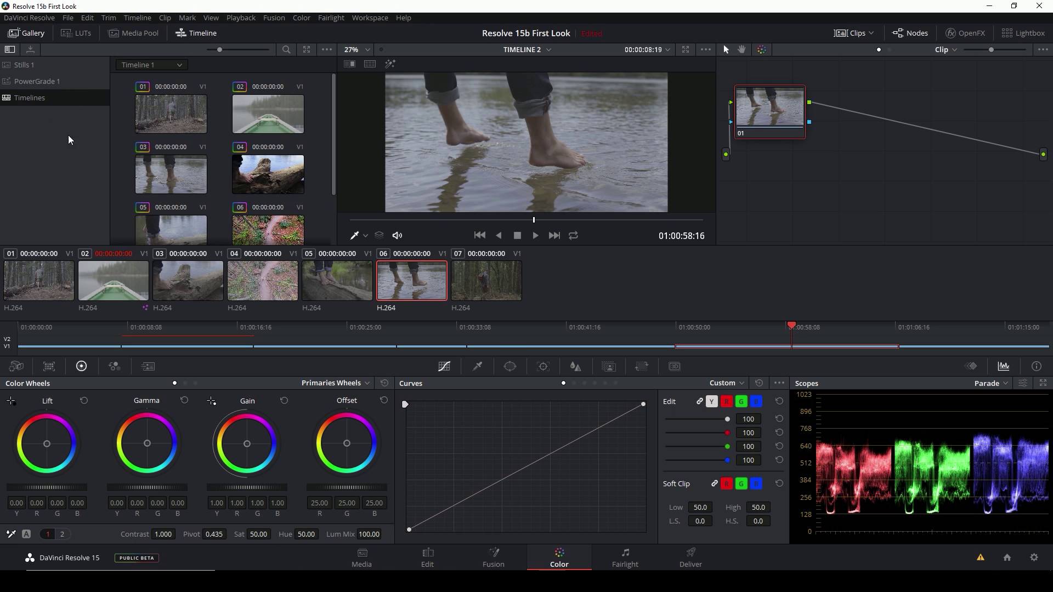
- Apply the Timeline 1 gallery grades of clips 01 and 02 to the matching clips in TIMELINE 2
{"action": "left_click", "coordinate": [155, 64]}
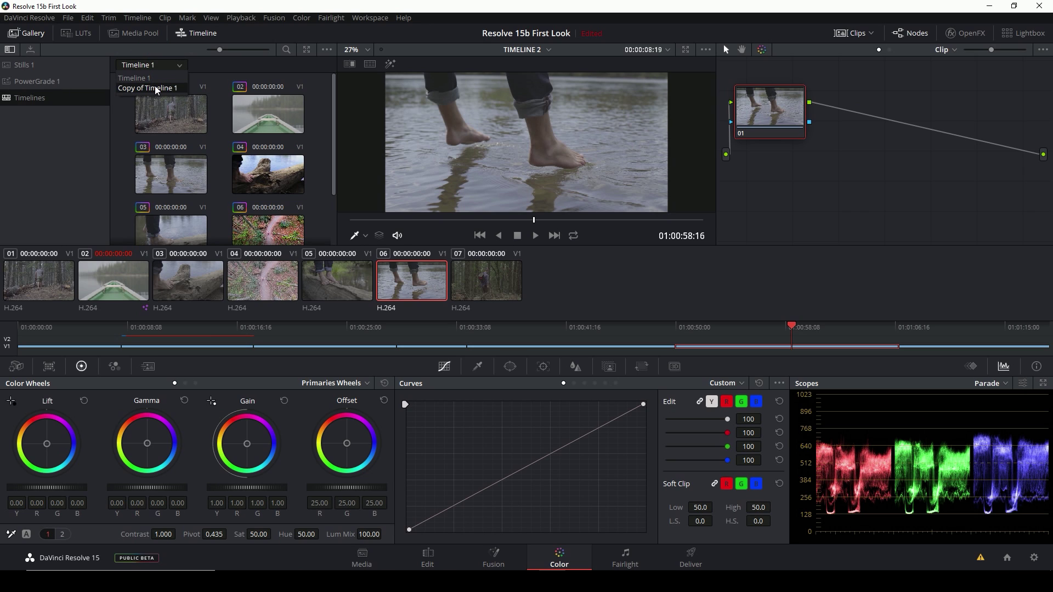
{"action": "left_click", "coordinate": [170, 115]}
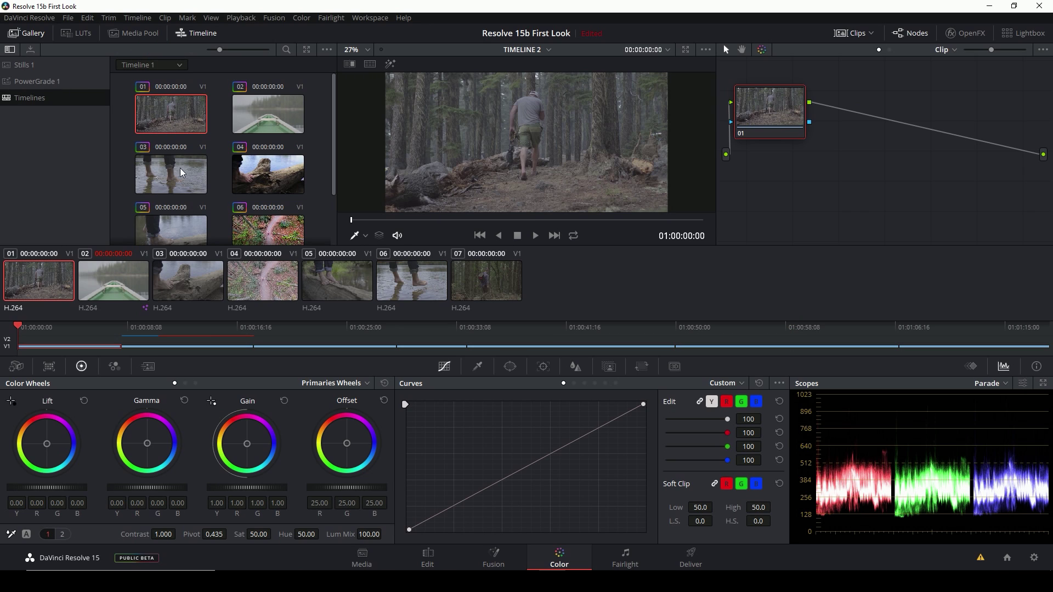
{"action": "key", "text": "Down"}
{"action": "right_click", "coordinate": [280, 112]}
{"action": "left_click", "coordinate": [320, 116]}
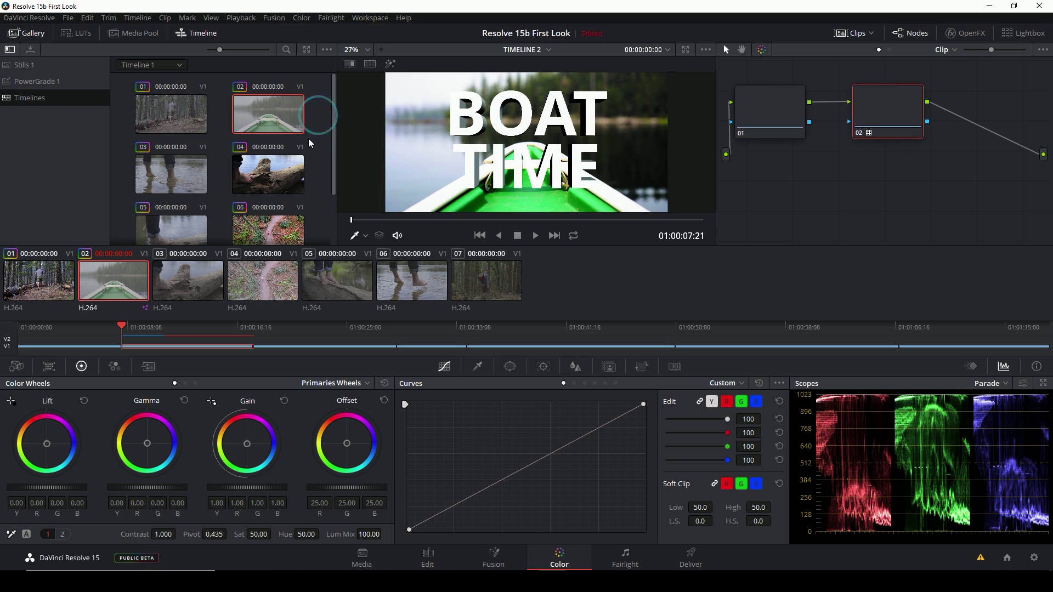
- Apply the Timeline 1 gallery grade of clip 04 to the matching log shot, clip 03 in TIMELINE 2
{"action": "key", "text": "Down"}
{"action": "scroll", "coordinate": [241, 208], "scroll_direction": "down", "scroll_amount": 2}
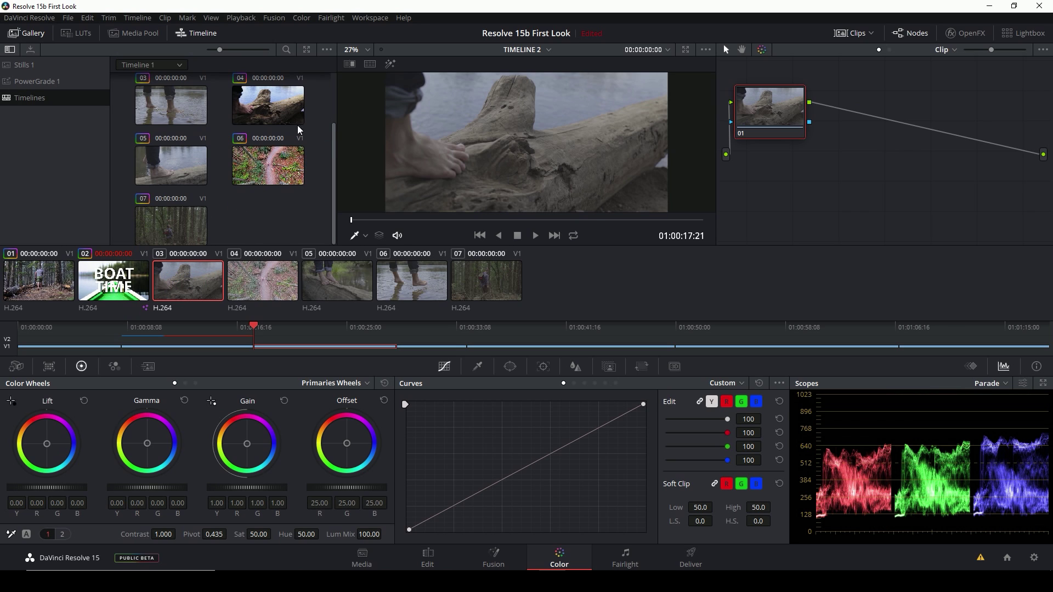
{"action": "scroll", "coordinate": [300, 130], "scroll_direction": "up", "scroll_amount": 1}
{"action": "right_click", "coordinate": [187, 290]}
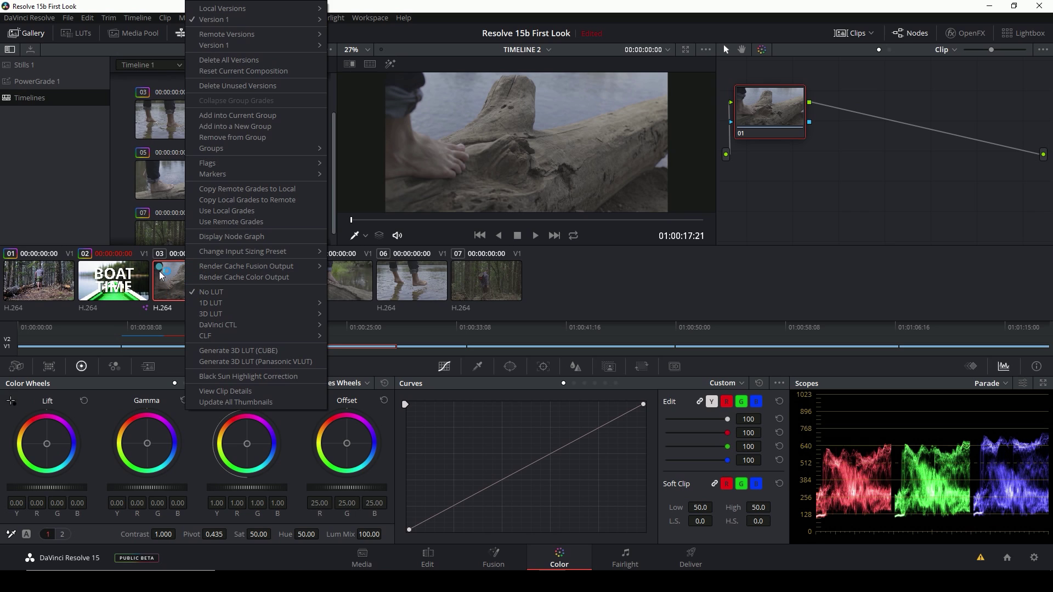
{"action": "key", "text": "Escape"}
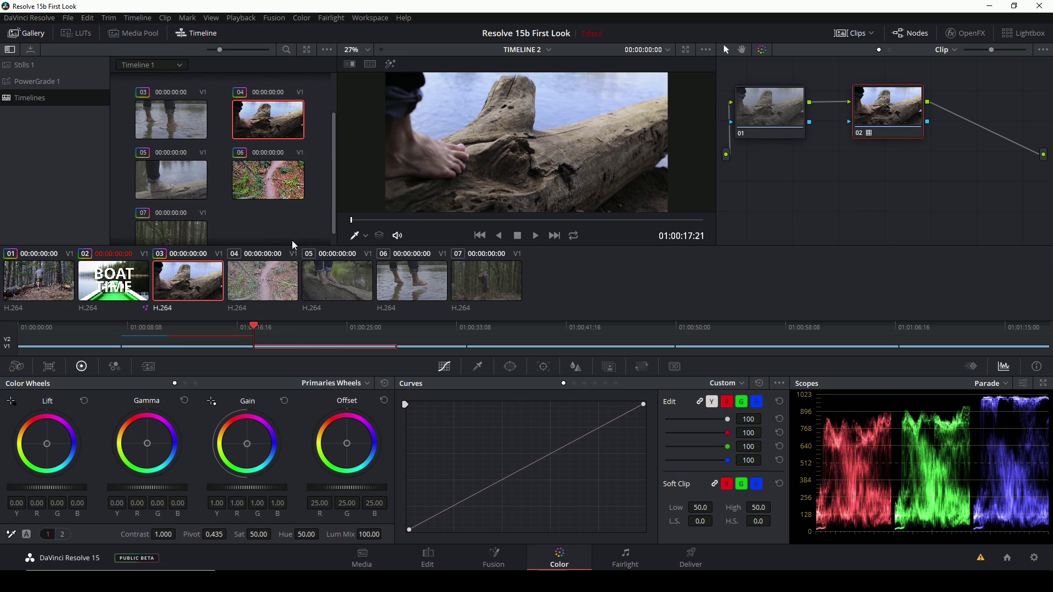
- Apply the matching Timeline 1 gallery grades to clips 04 through 07 in TIMELINE 2, and preview clip 07 at about 01:01:10:10
{"action": "left_click", "coordinate": [262, 281]}
{"action": "right_click", "coordinate": [277, 174]}
{"action": "left_click", "coordinate": [315, 185]}
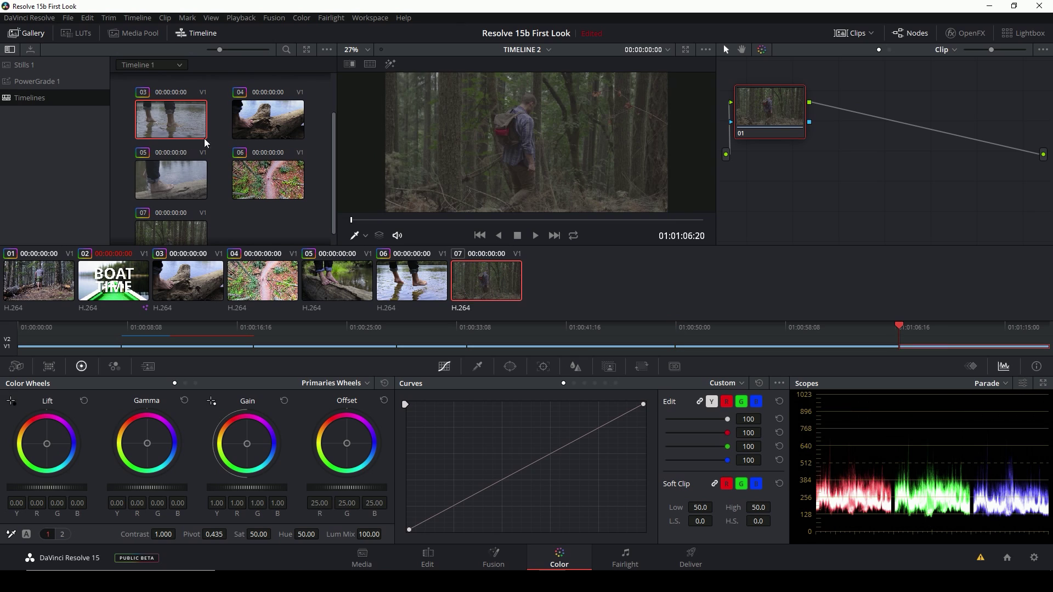
{"action": "left_click", "coordinate": [478, 300]}
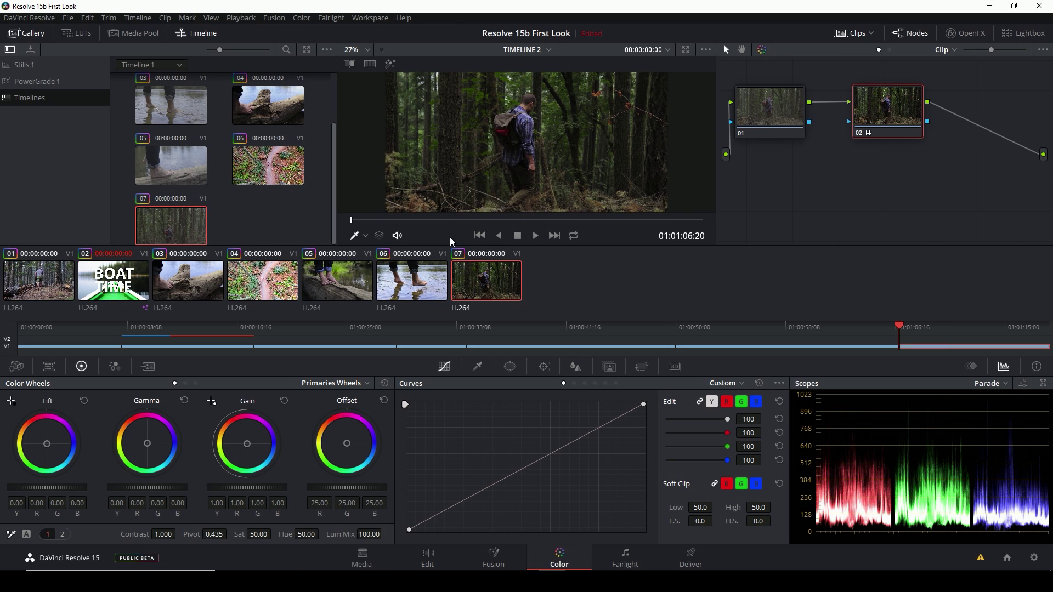
{"action": "left_click", "coordinate": [461, 220]}
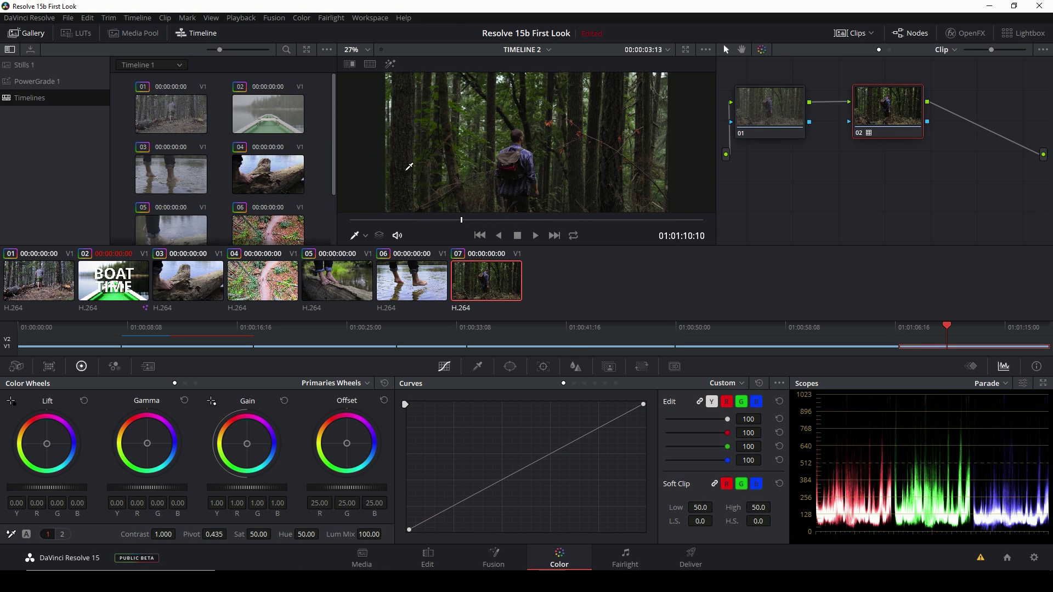
- Look at the Fairlight page, revisit the Color page, and switch to the Deliver page
{"action": "key", "text": "shift+6"}
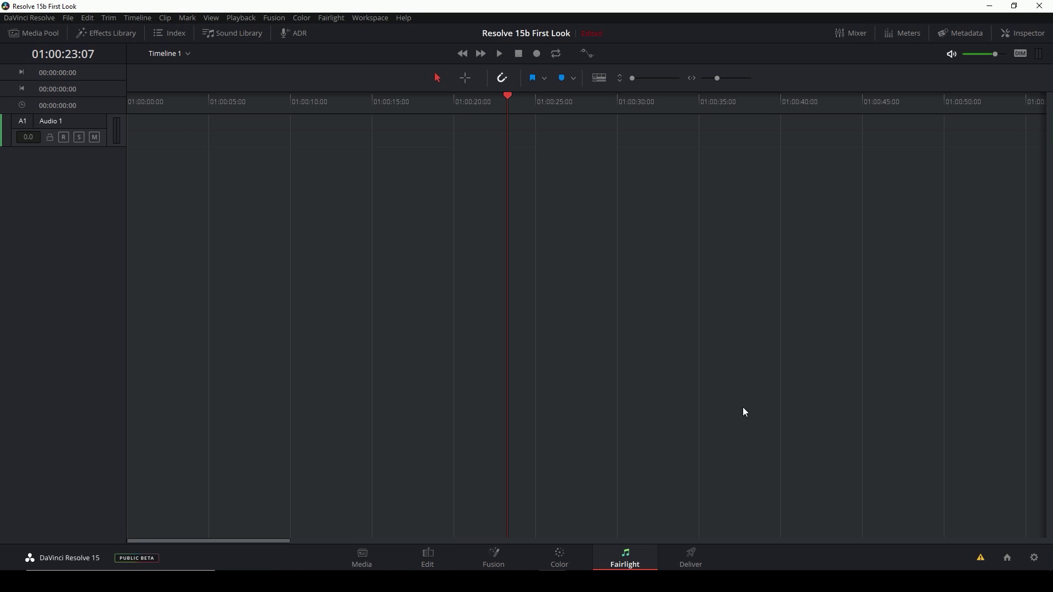
{"action": "key", "text": "shift+5"}
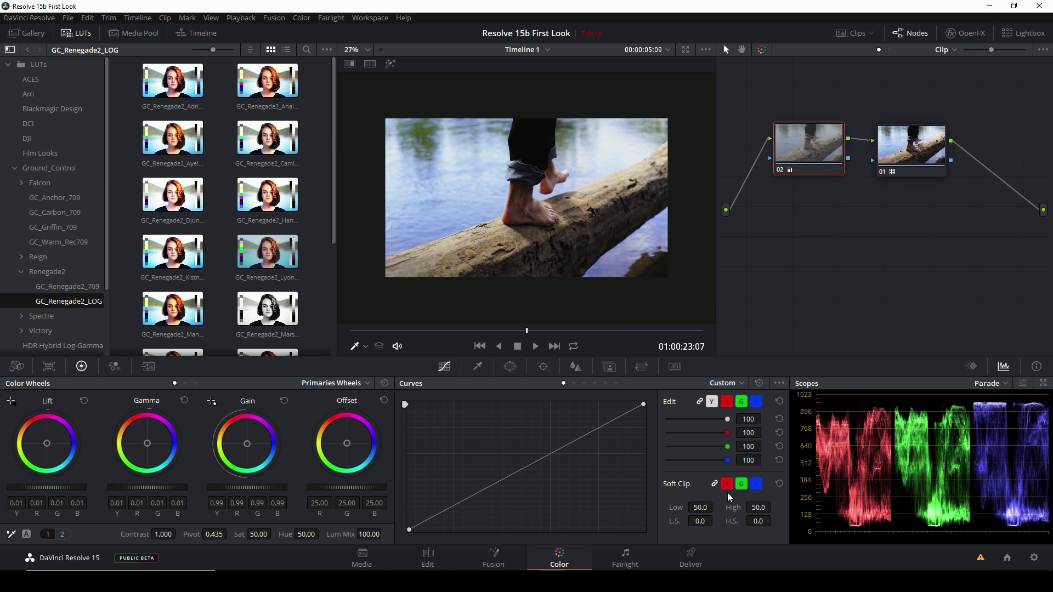
{"action": "left_click", "coordinate": [692, 560]}
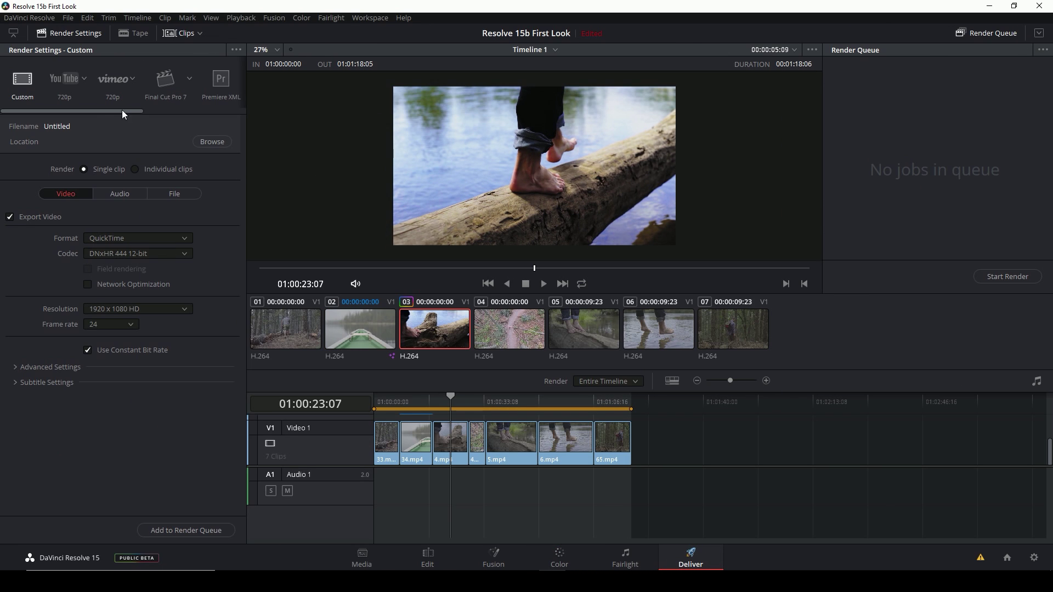
- Choose the YouTube 720p render preset and review its audio and video export settings
{"action": "left_click", "coordinate": [67, 80]}
{"action": "left_click", "coordinate": [119, 193]}
{"action": "left_click", "coordinate": [174, 194]}
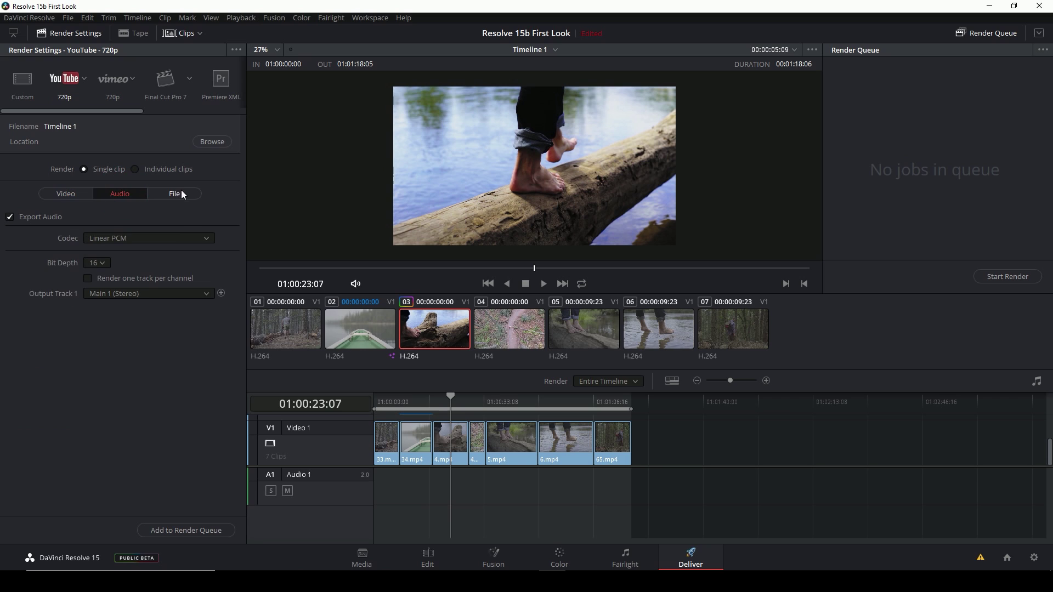
{"action": "left_click", "coordinate": [73, 188]}
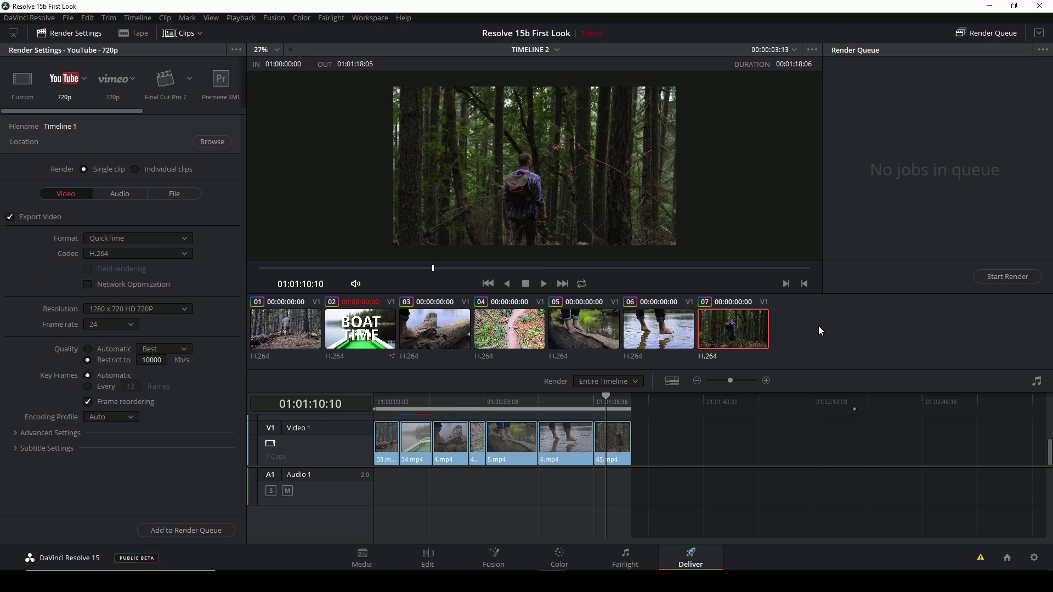